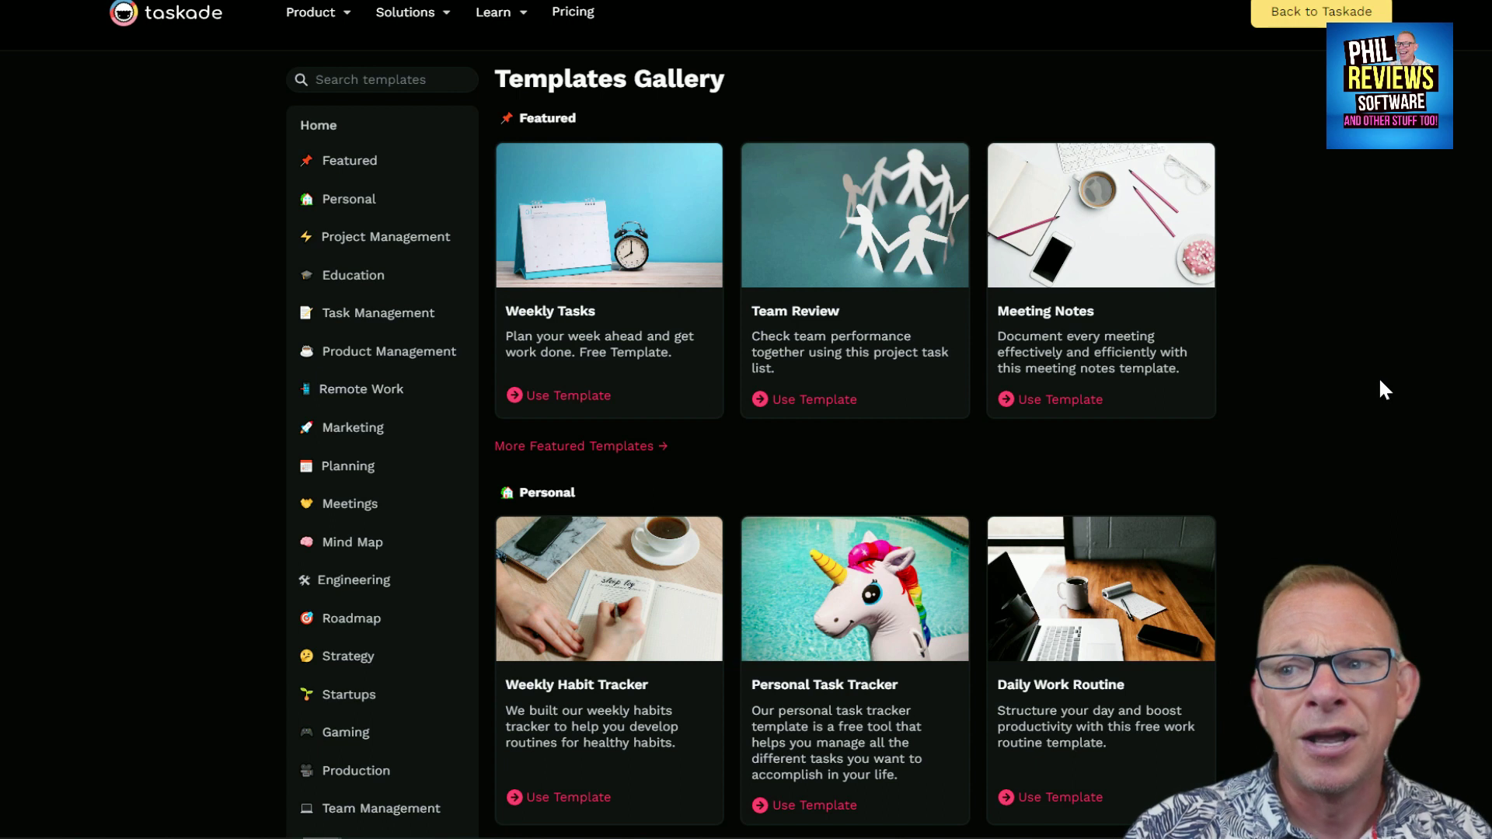
pyautogui.scroll(-4, 1364, 291)
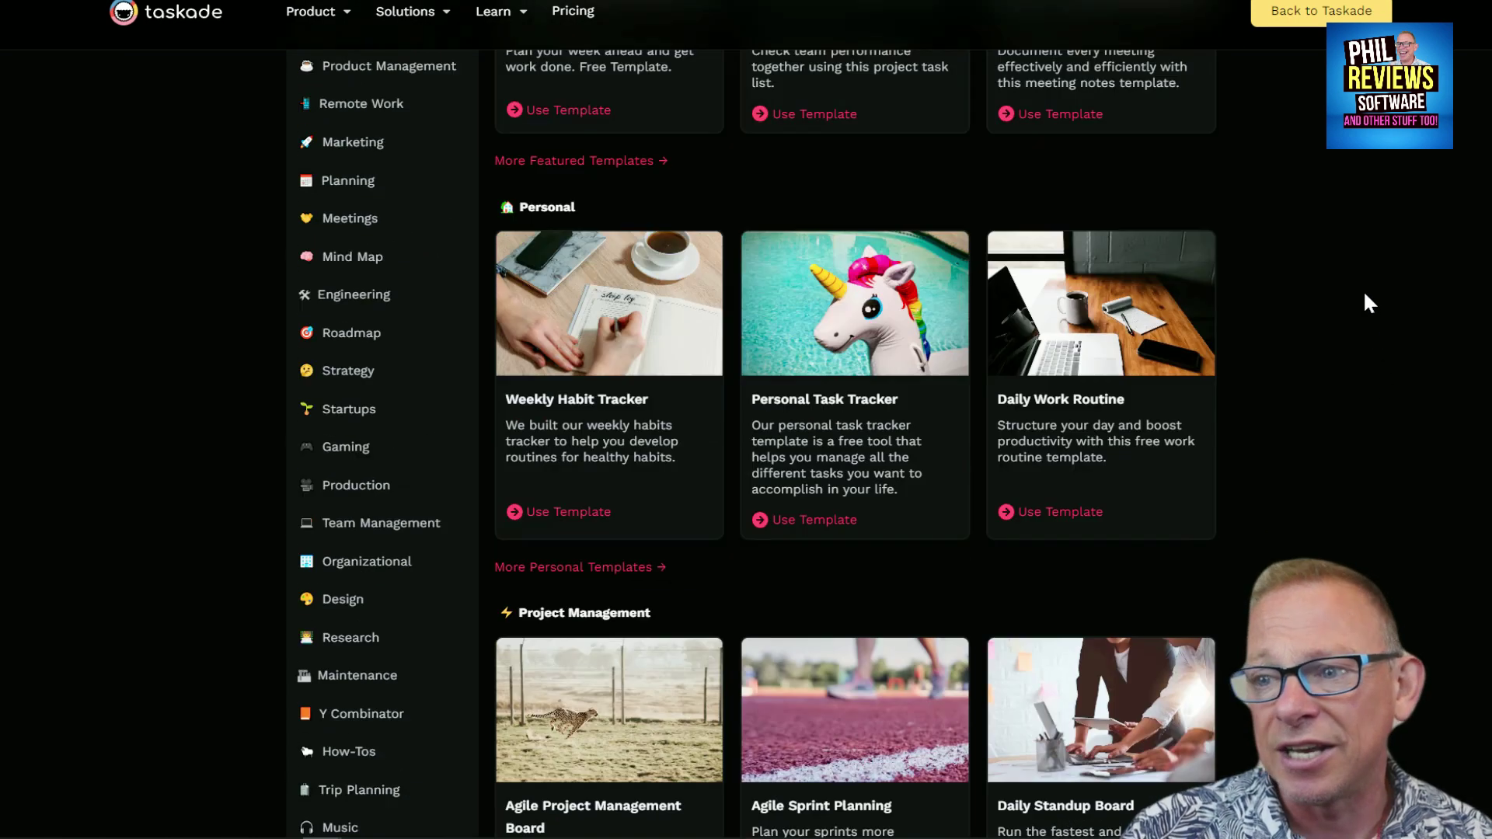
pyautogui.scroll(2, 1363, 291)
pyautogui.scroll(-1, 1368, 302)
pyautogui.scroll(3, 1368, 301)
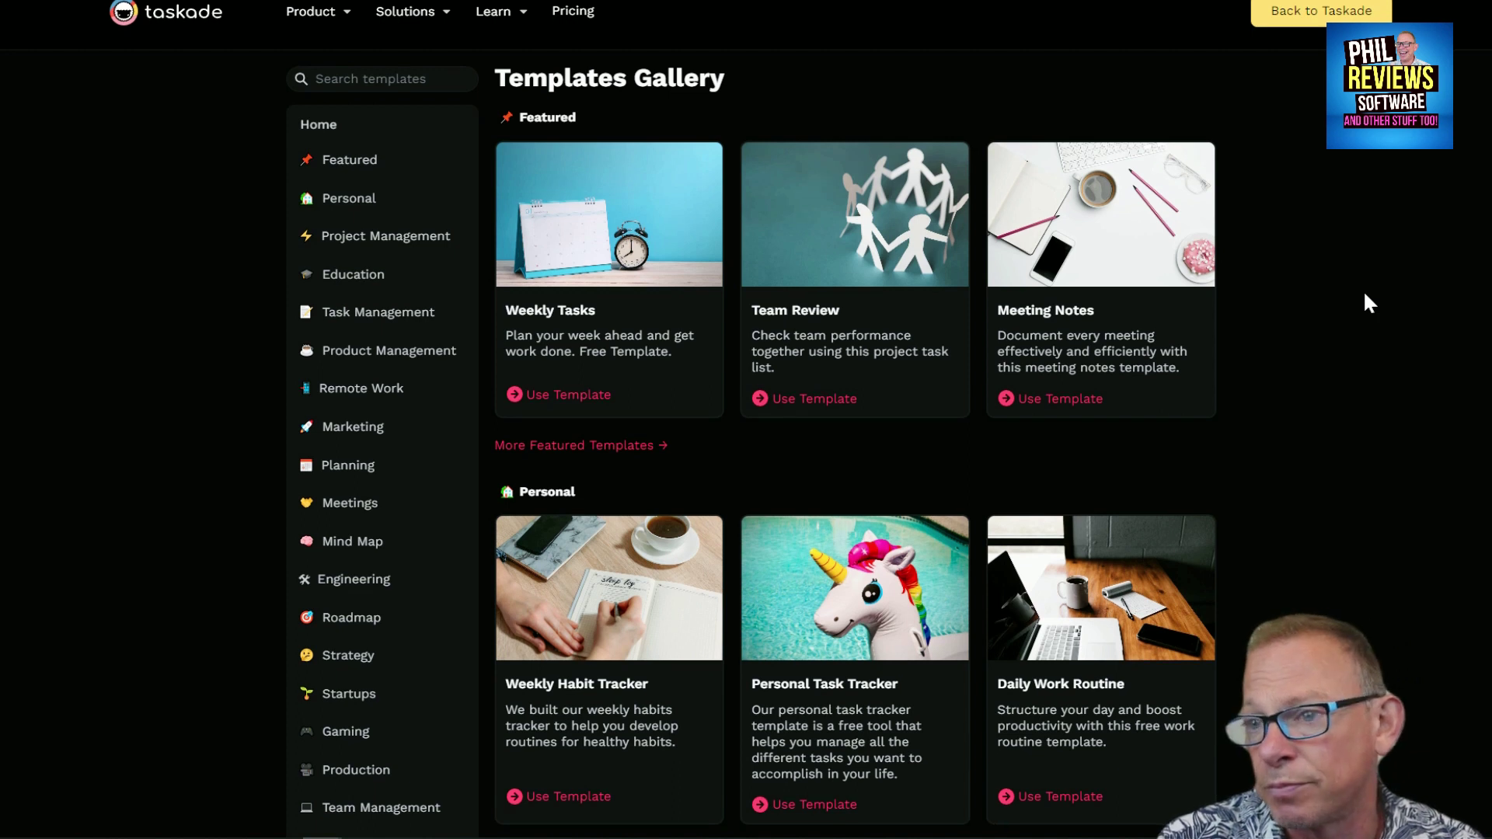
pyautogui.scroll(-1, 1366, 296)
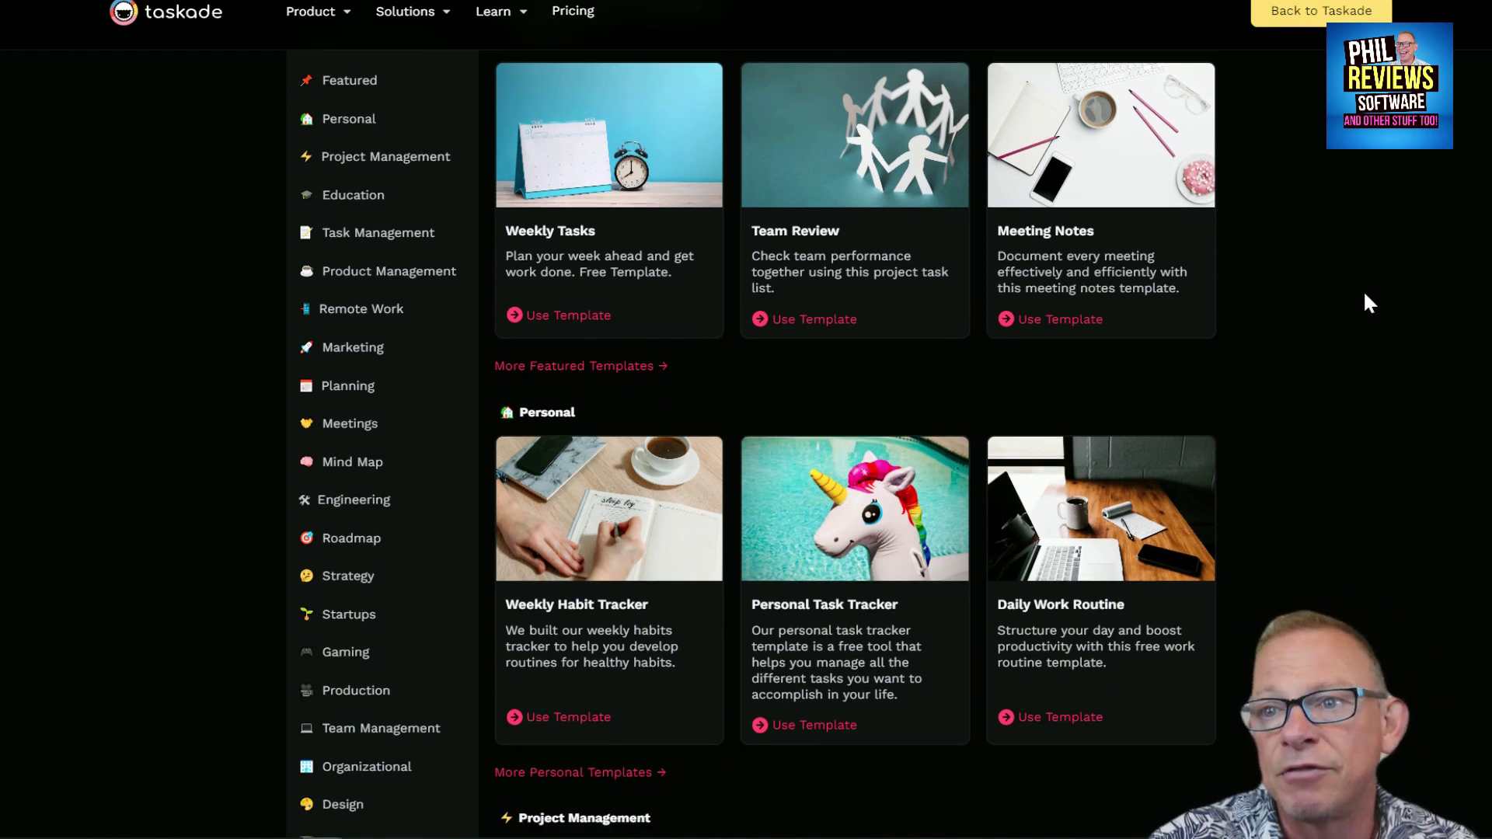
pyautogui.scroll(-6, 1365, 296)
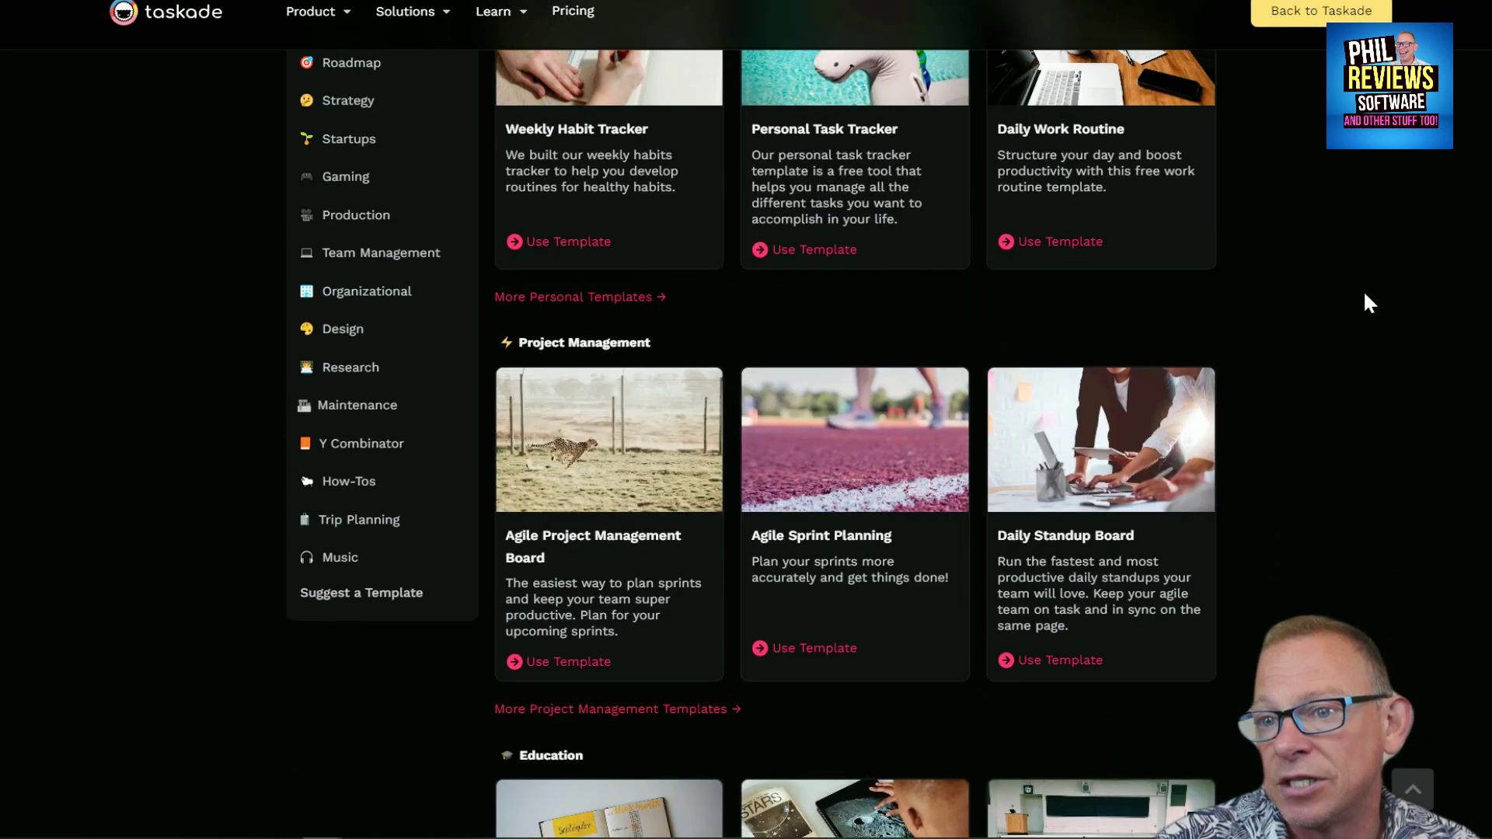
pyautogui.scroll(-3, 1356, 307)
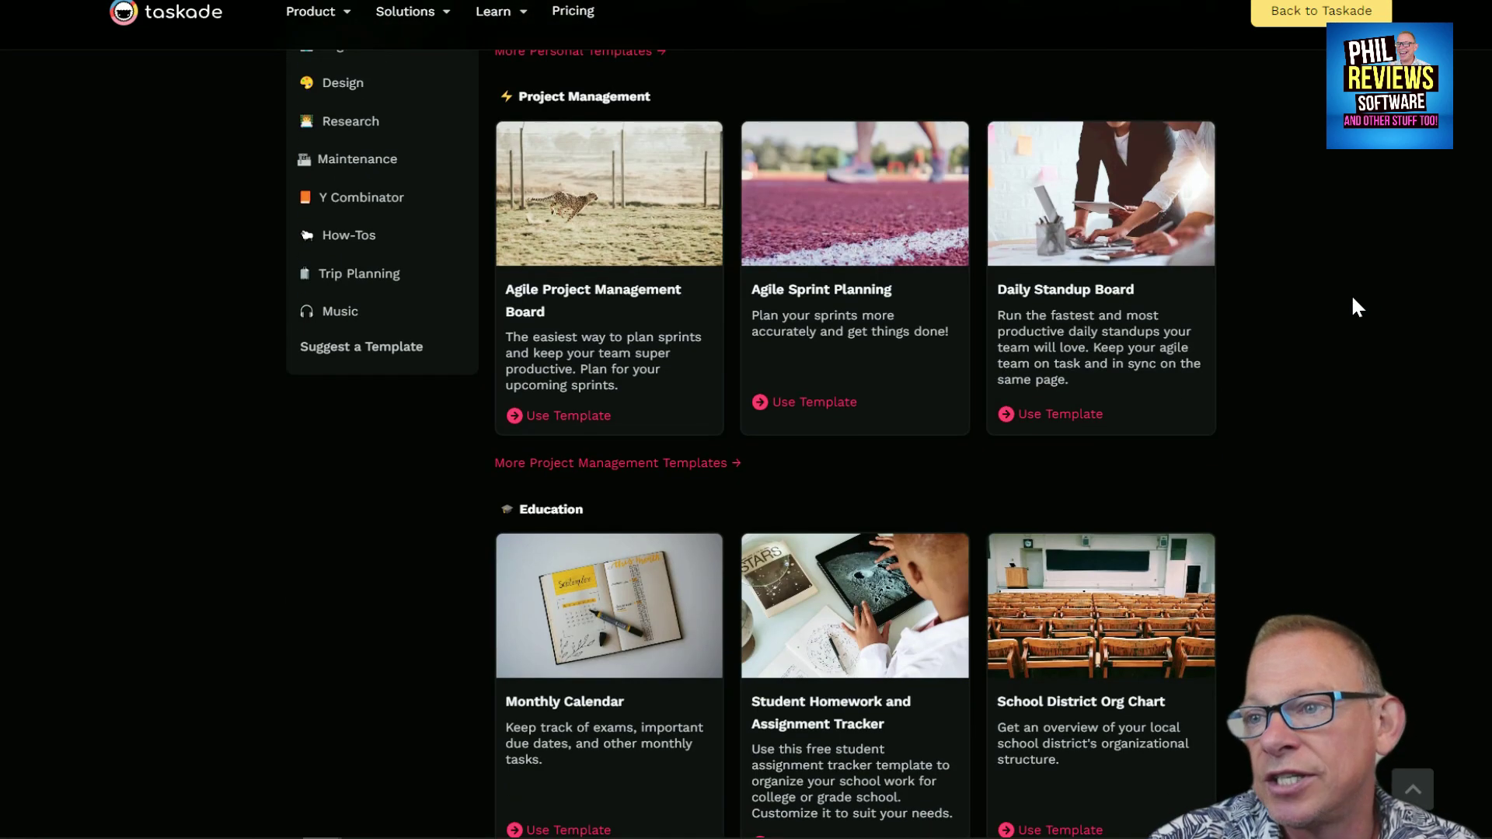
pyautogui.scroll(-2, 1356, 307)
pyautogui.scroll(-15, 1356, 307)
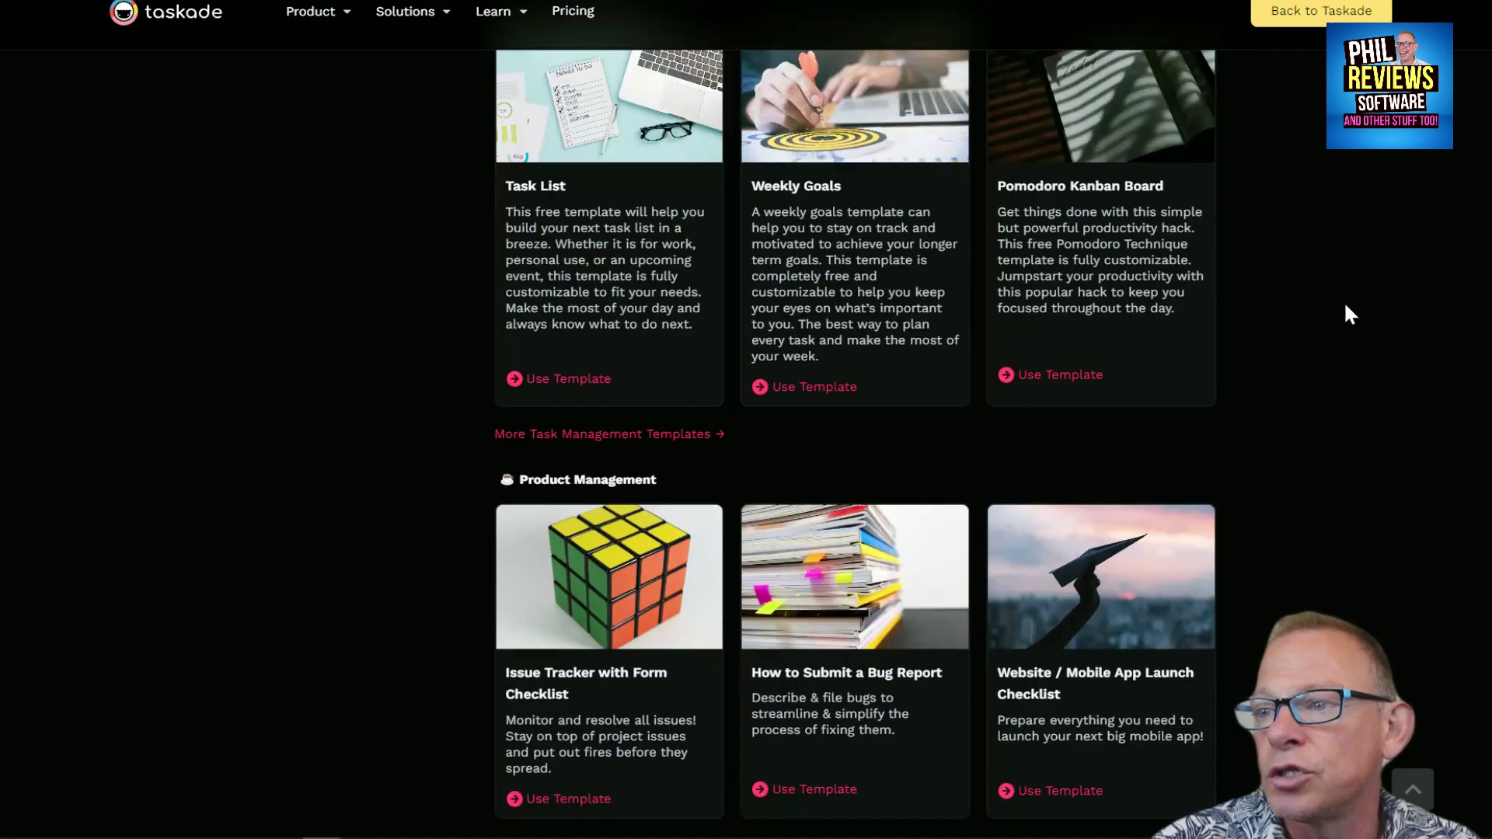
pyautogui.scroll(-5, 1345, 315)
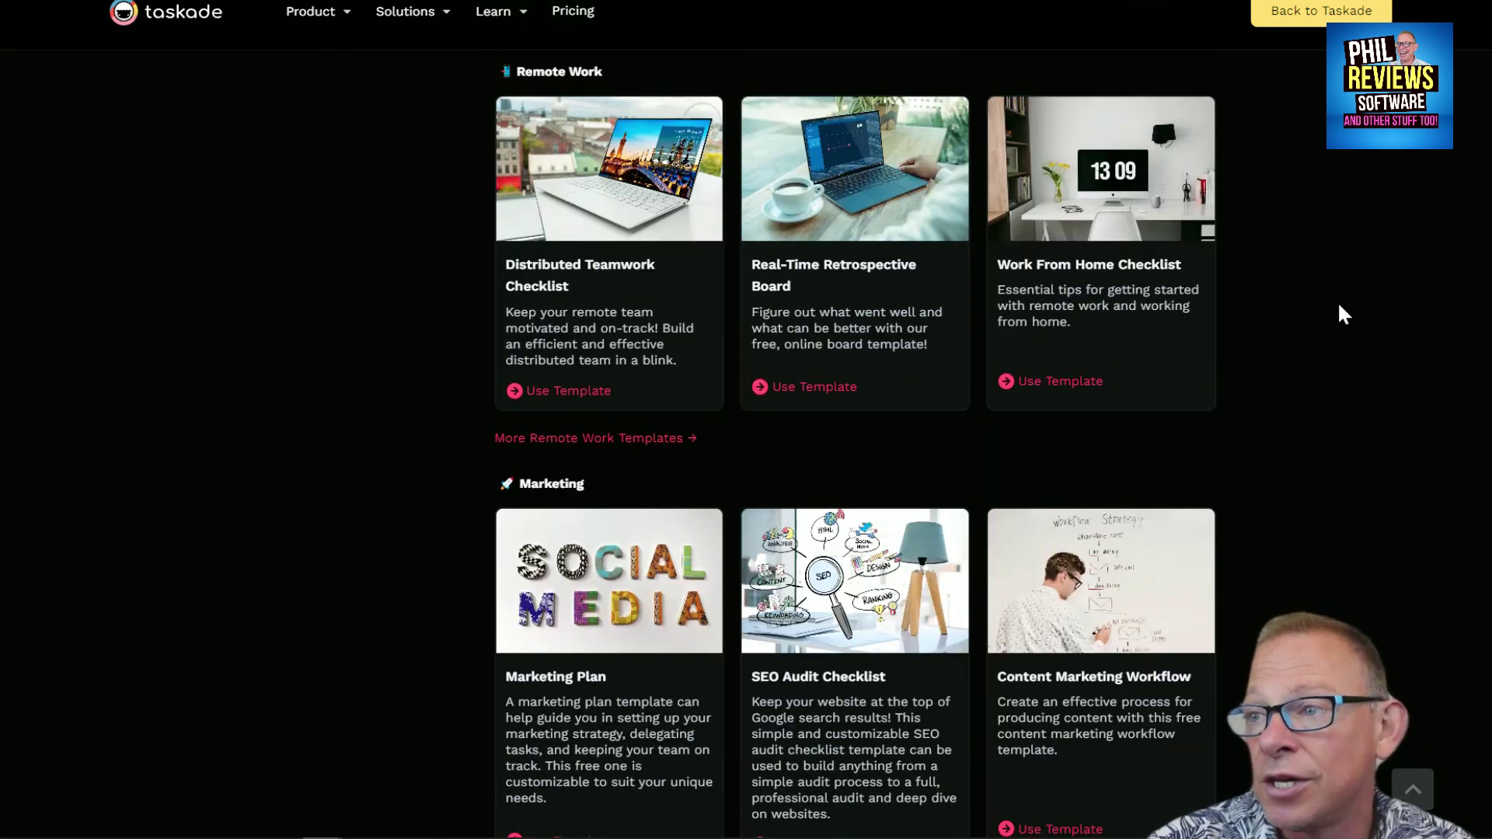
pyautogui.scroll(-6, 1341, 365)
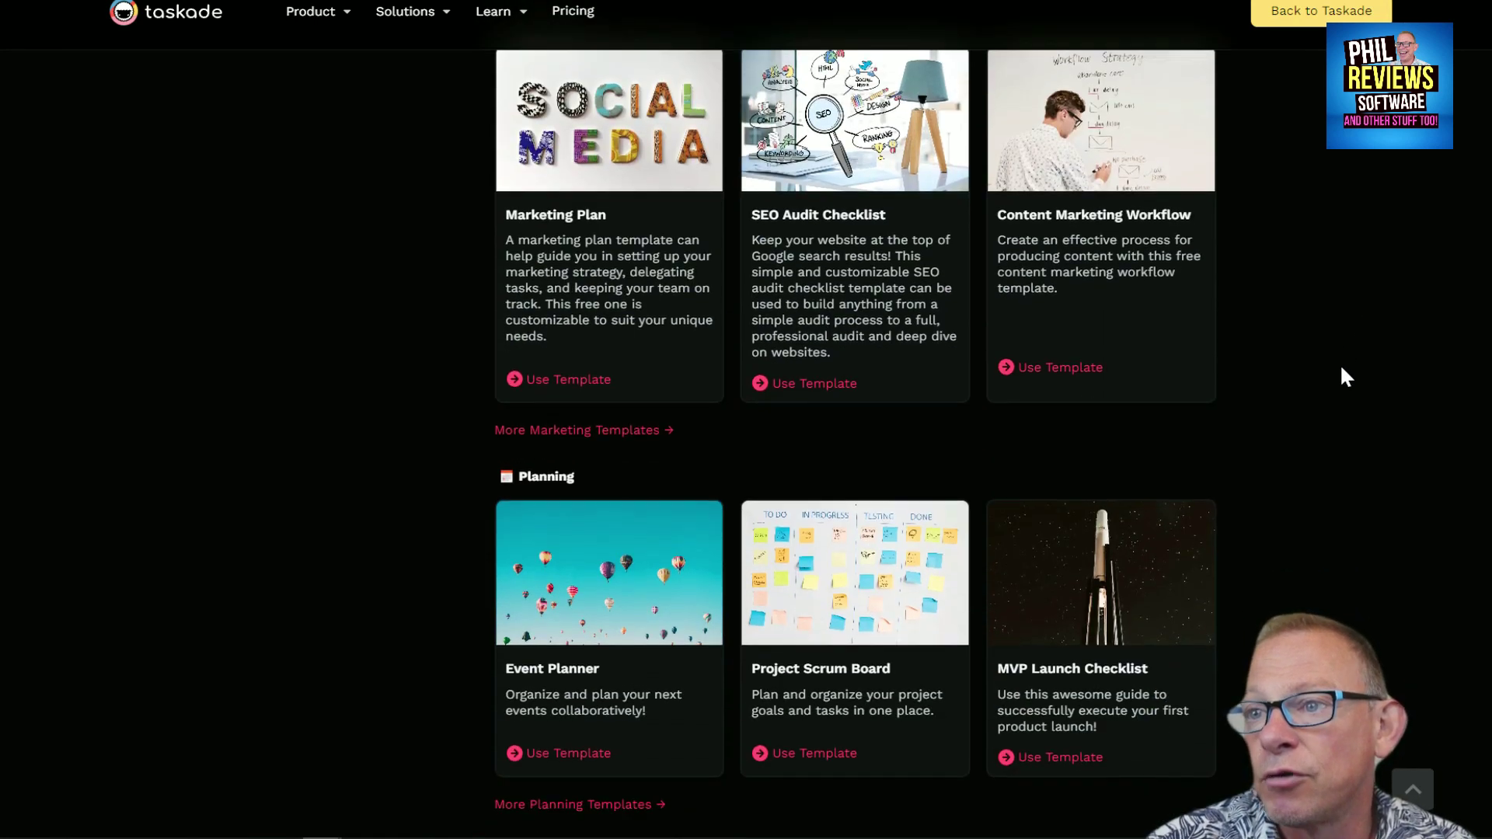
pyautogui.scroll(-5, 1346, 377)
pyautogui.scroll(5, 1344, 376)
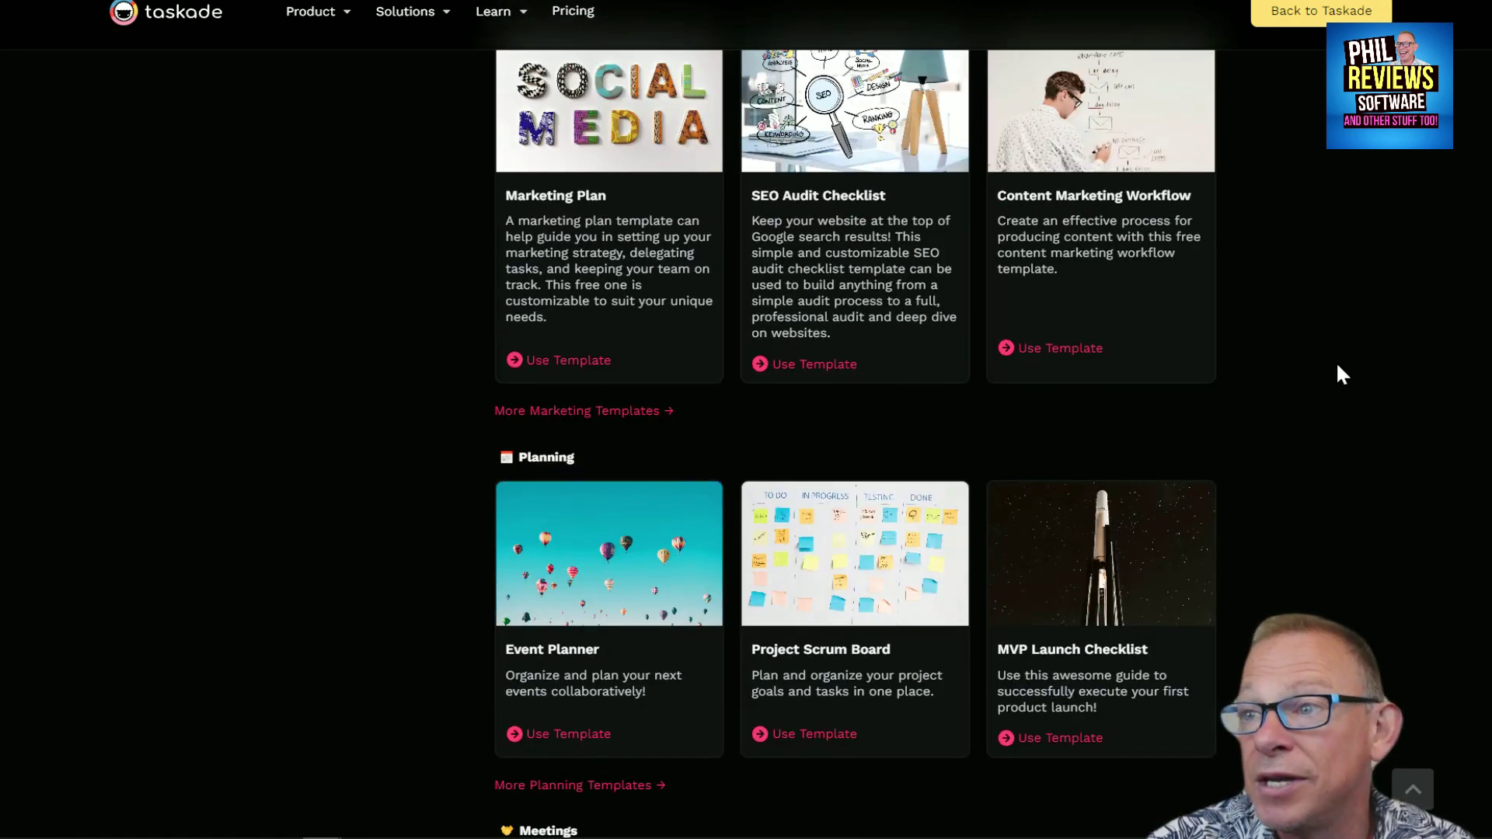
pyautogui.scroll(-15, 1340, 375)
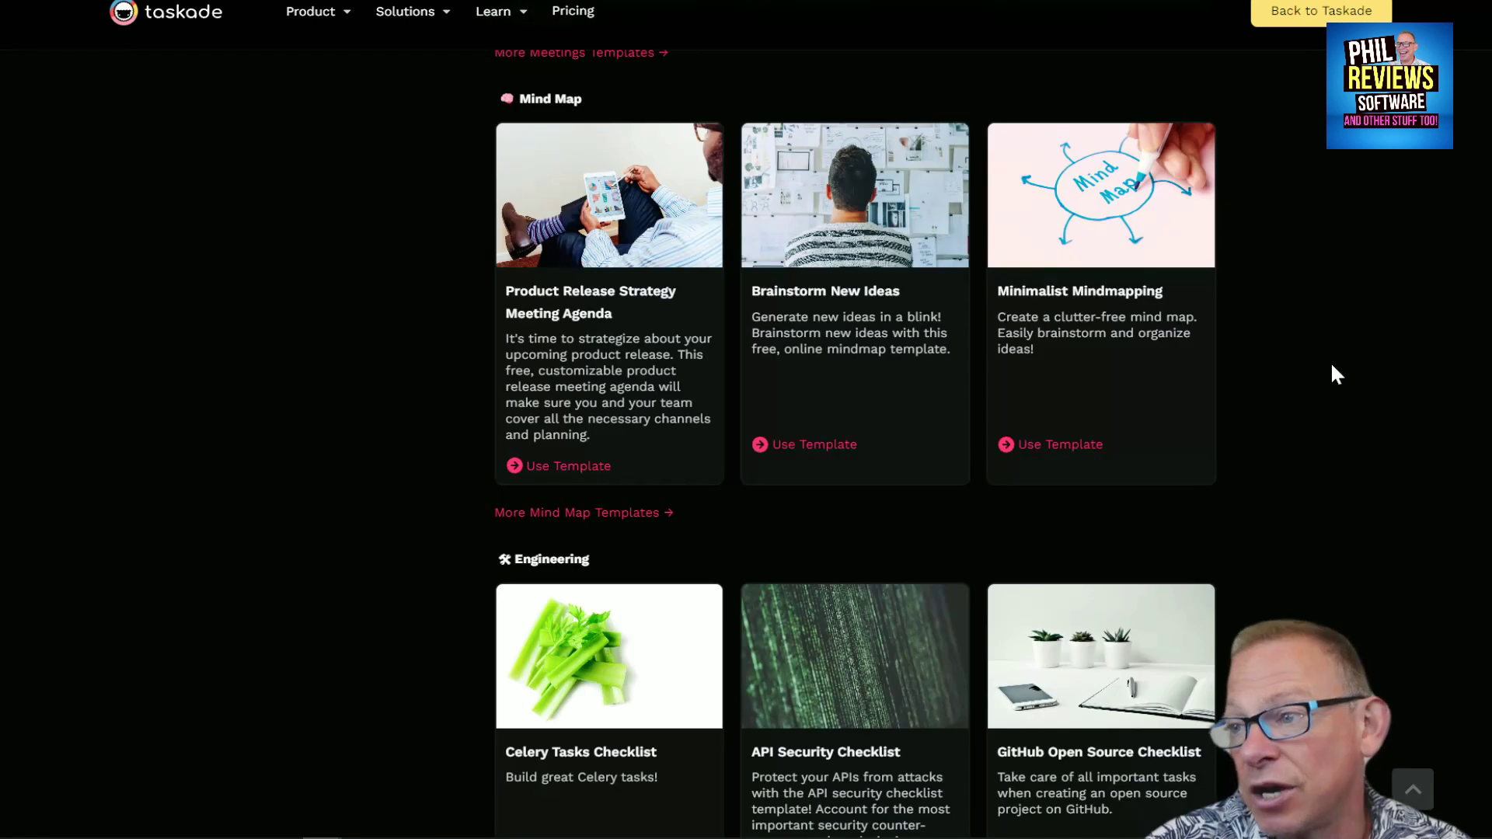
pyautogui.scroll(20, 1330, 362)
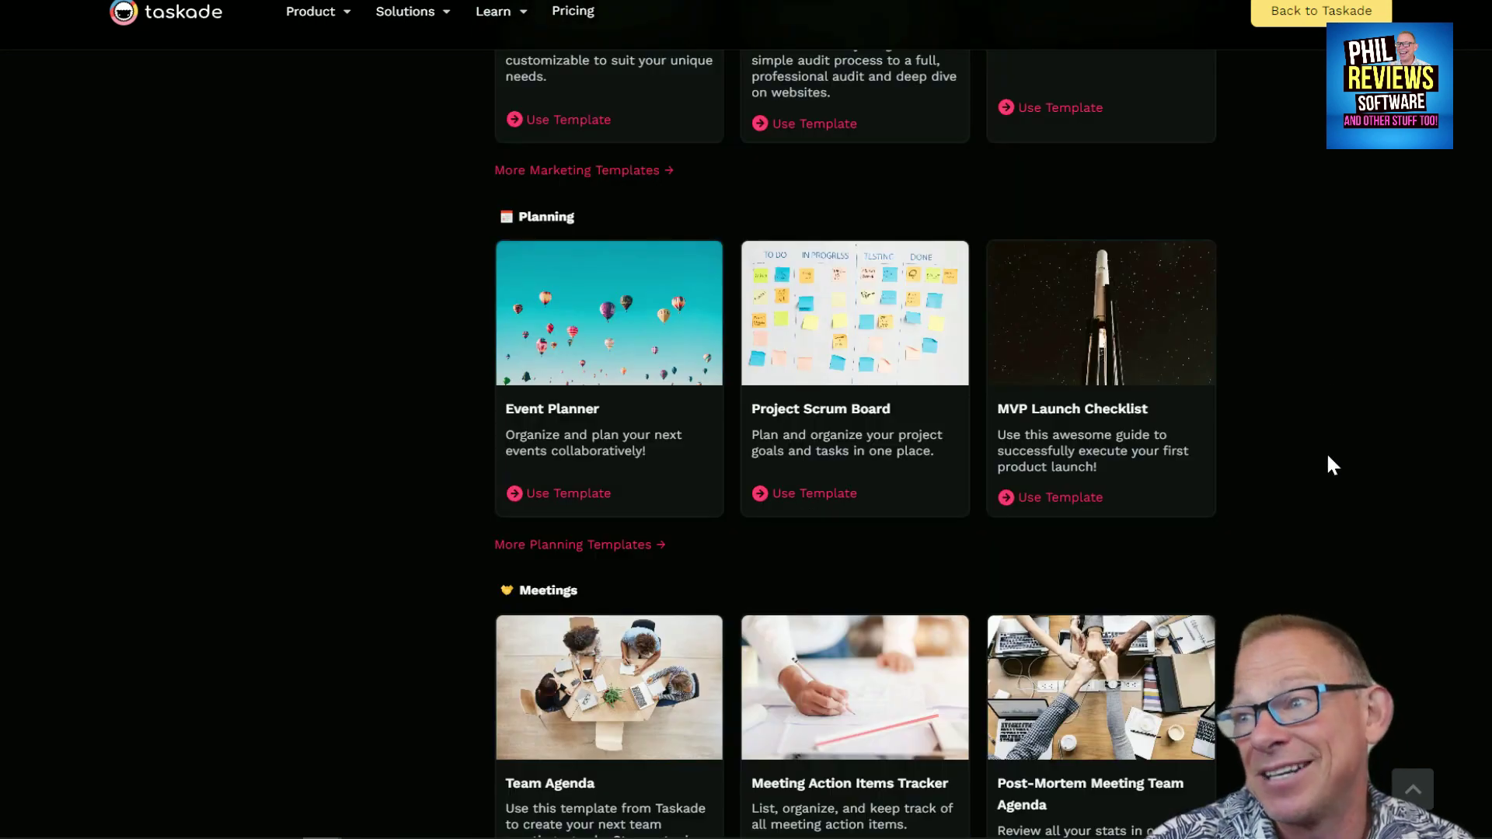
pyautogui.scroll(20, 1319, 419)
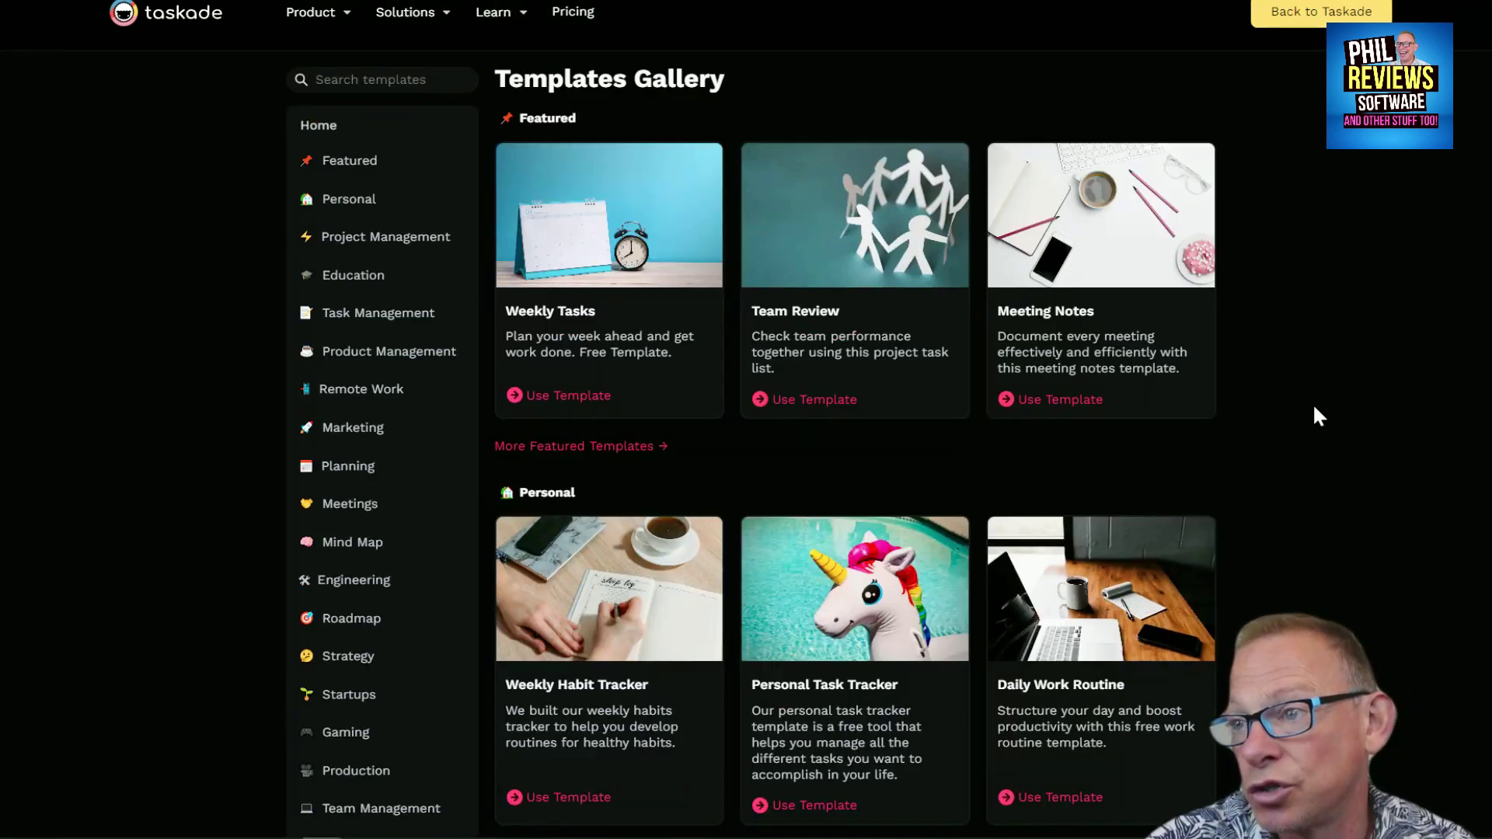
# Open the Personal template category and browse its templates, like Personal Task Tracker, then return to the top
pyautogui.click(334, 202)
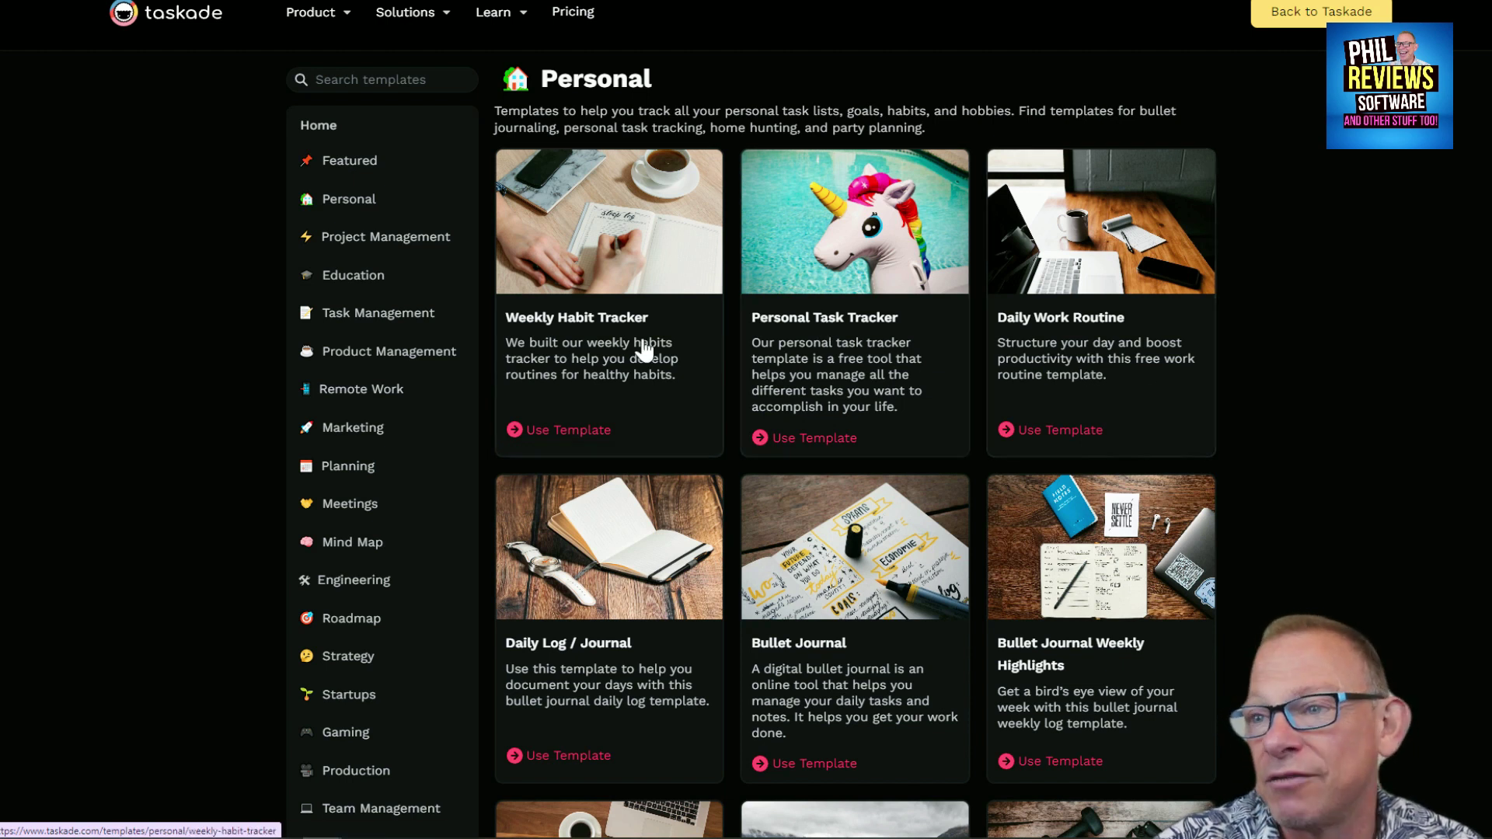
pyautogui.scroll(-4, 1127, 412)
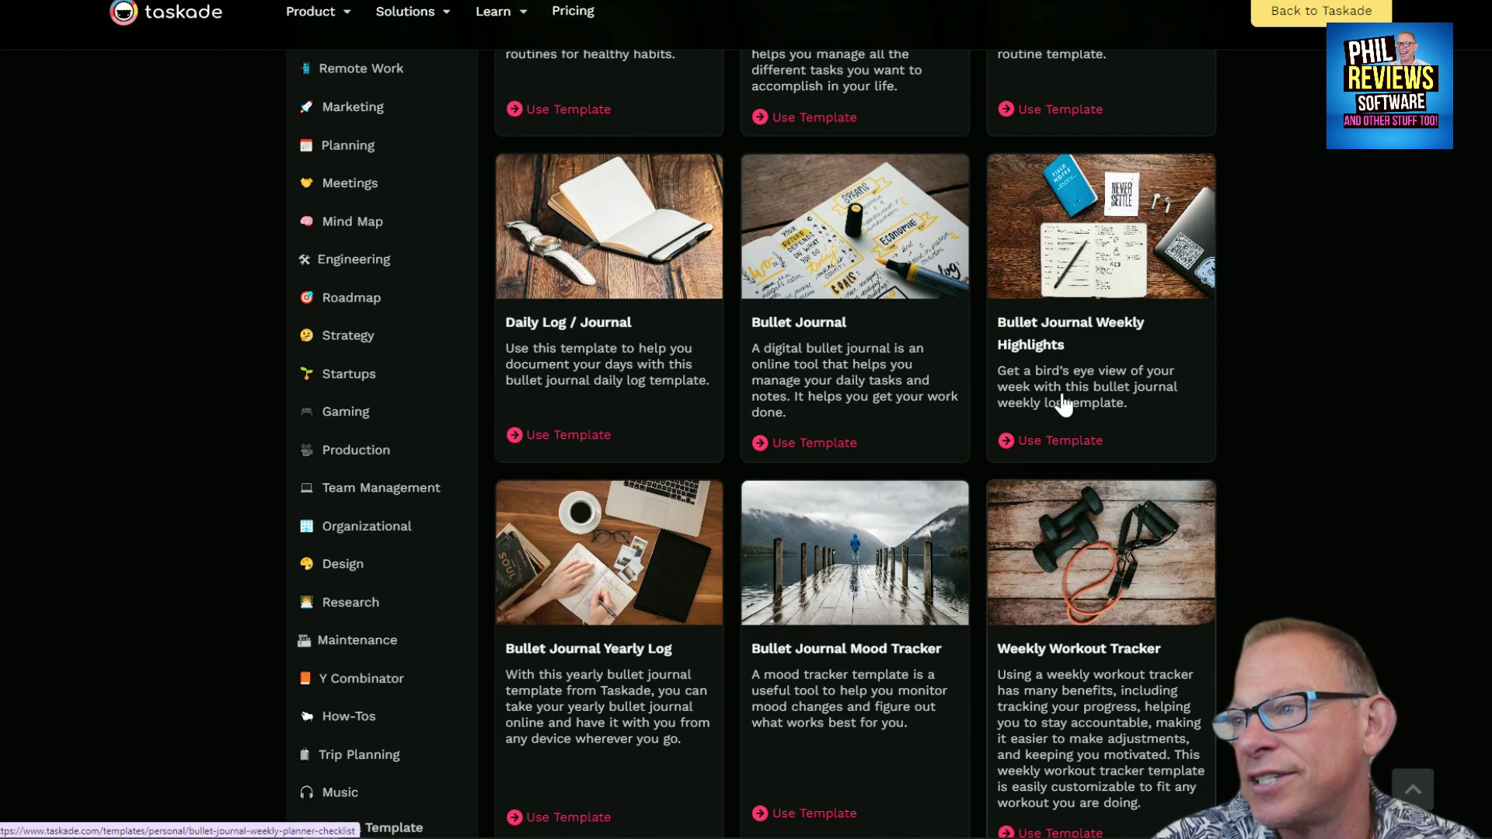
pyautogui.scroll(-4, 1134, 384)
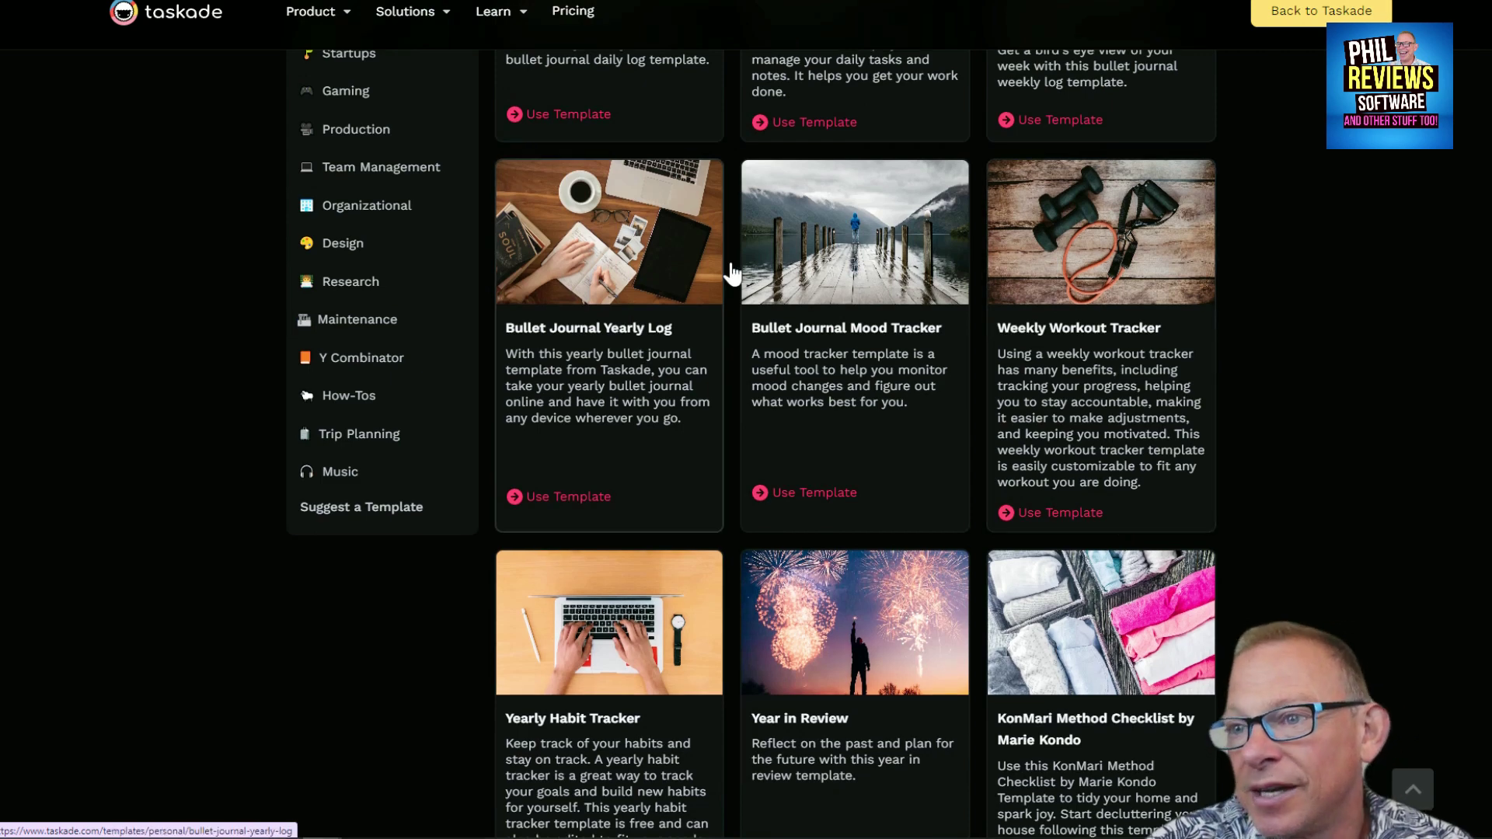
pyautogui.scroll(-8, 631, 804)
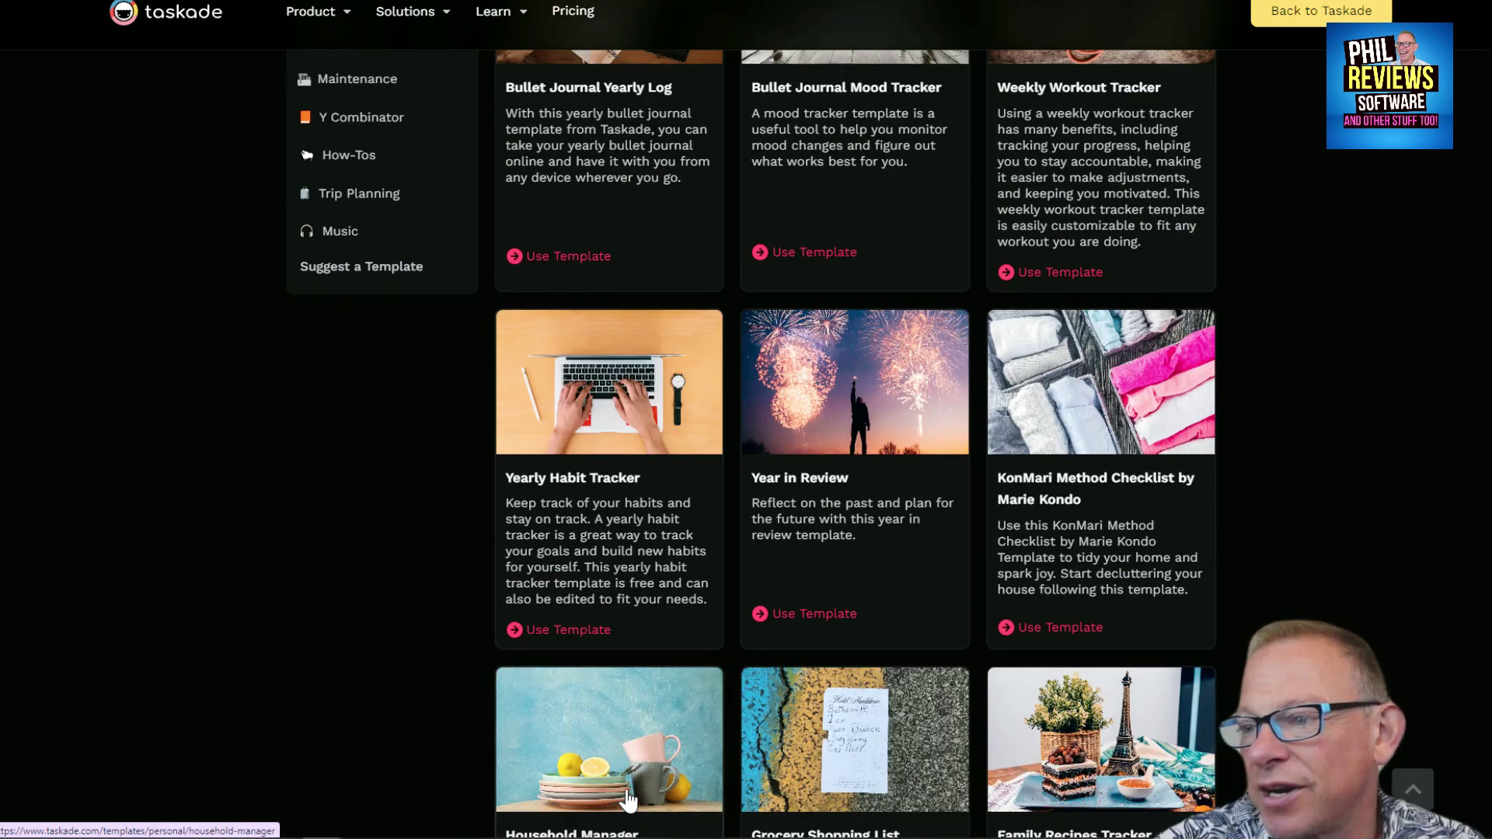
pyautogui.scroll(-20, 629, 801)
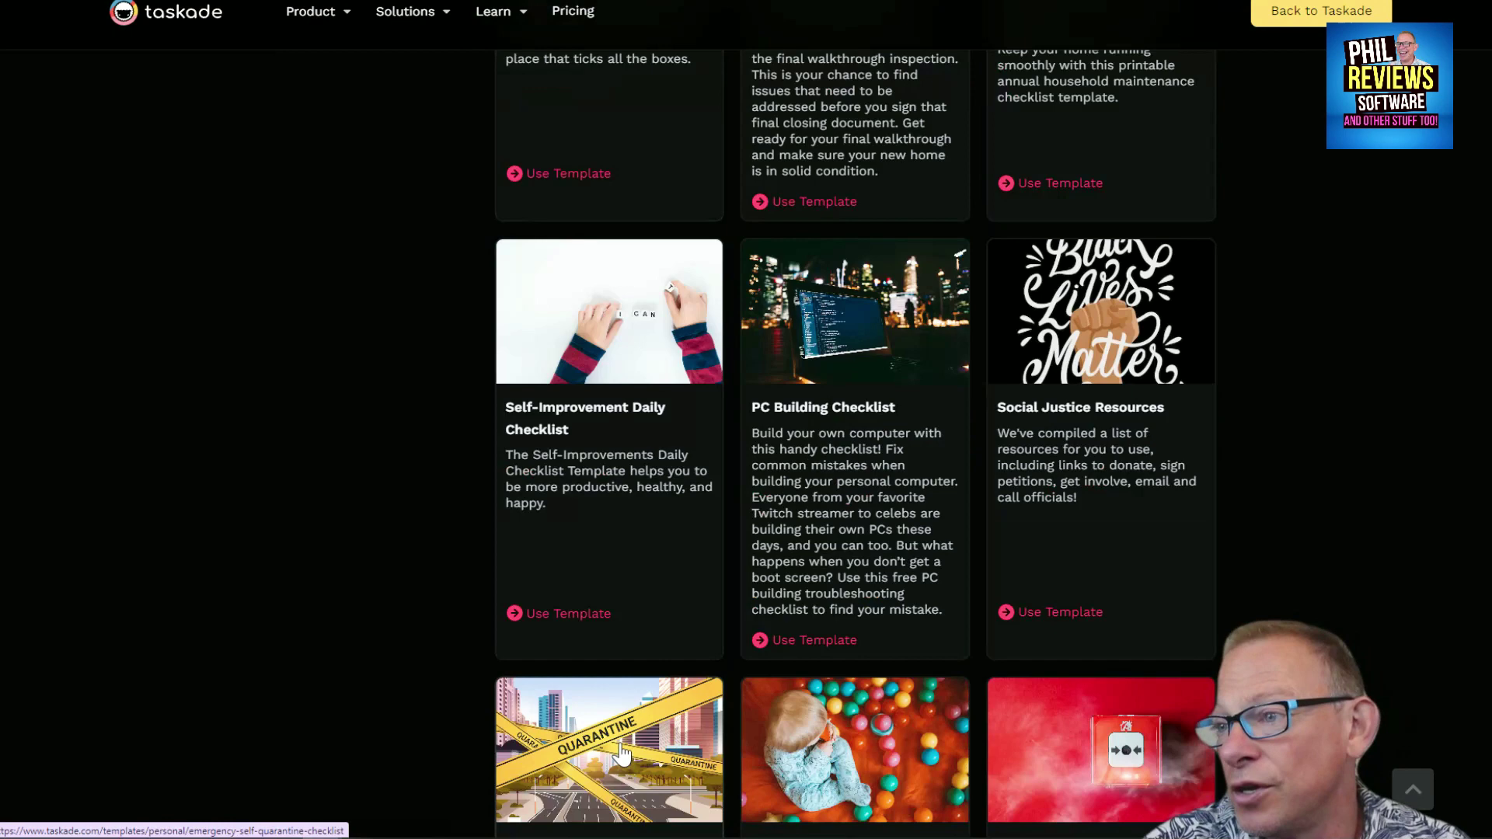
pyautogui.scroll(-5, 620, 751)
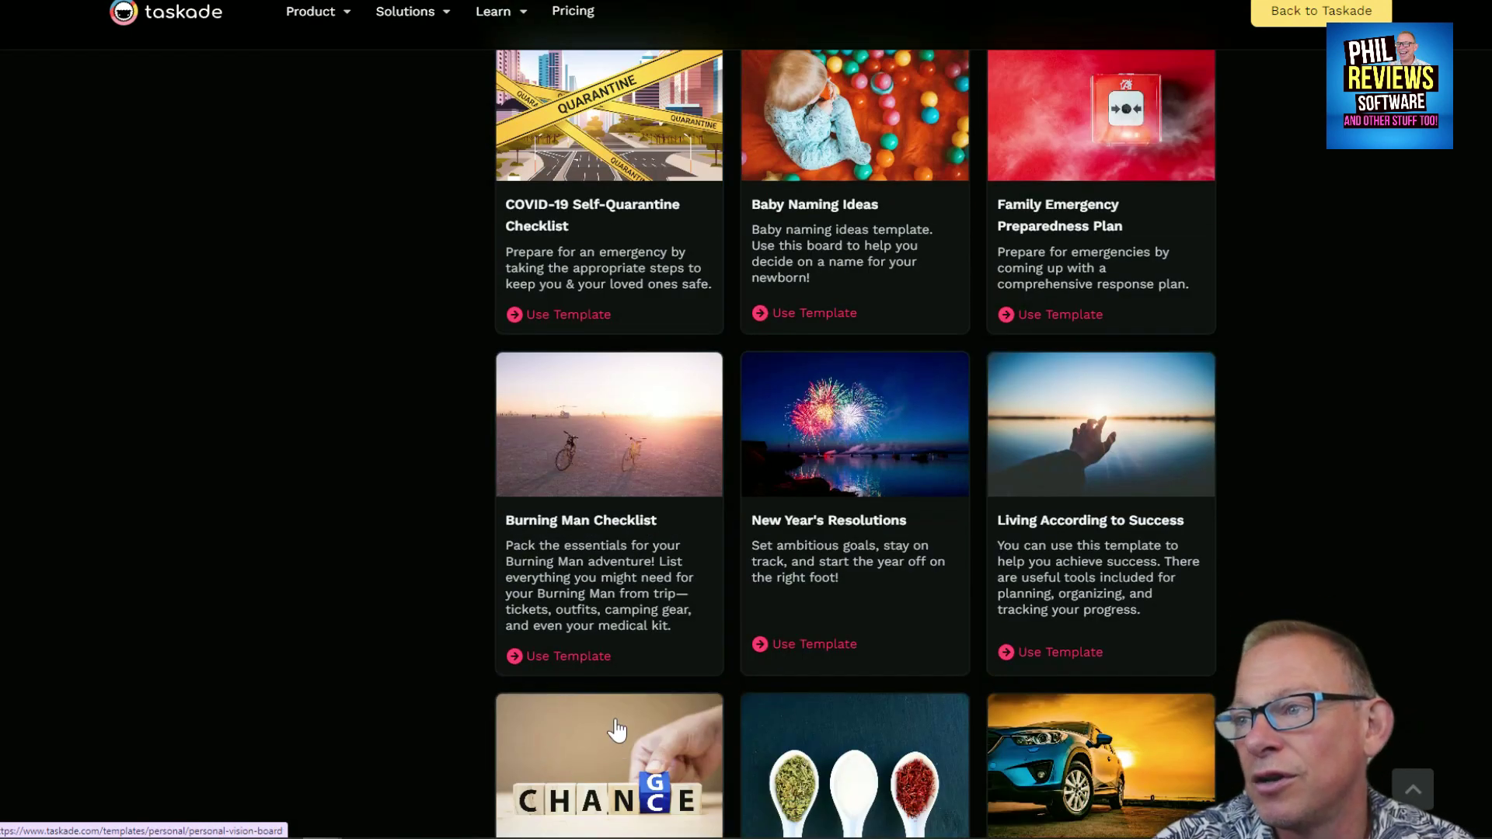
pyautogui.scroll(-4, 617, 741)
pyautogui.scroll(-7, 610, 711)
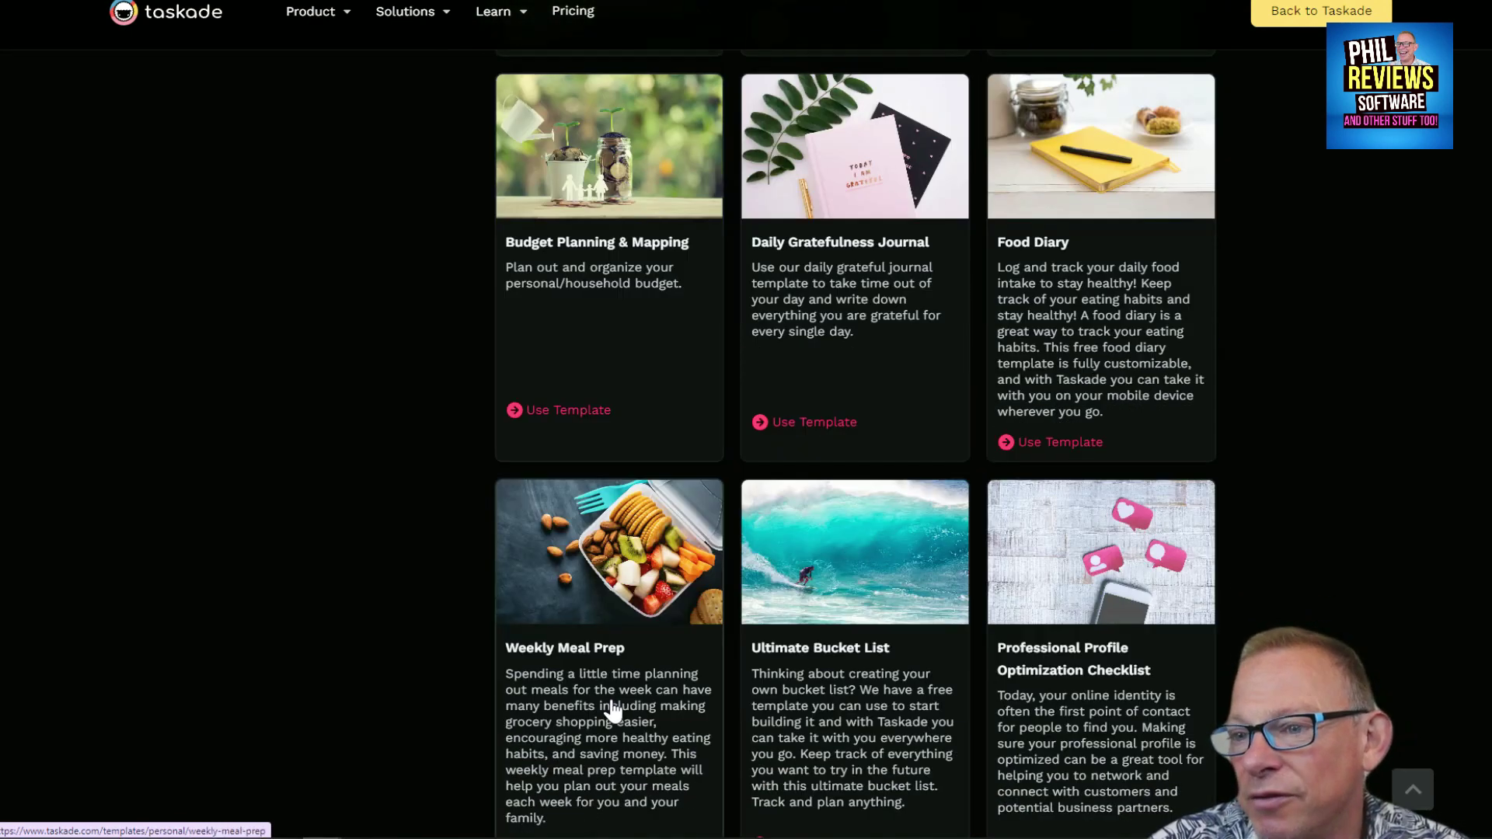
pyautogui.scroll(7, 248, 466)
pyautogui.scroll(20, 248, 462)
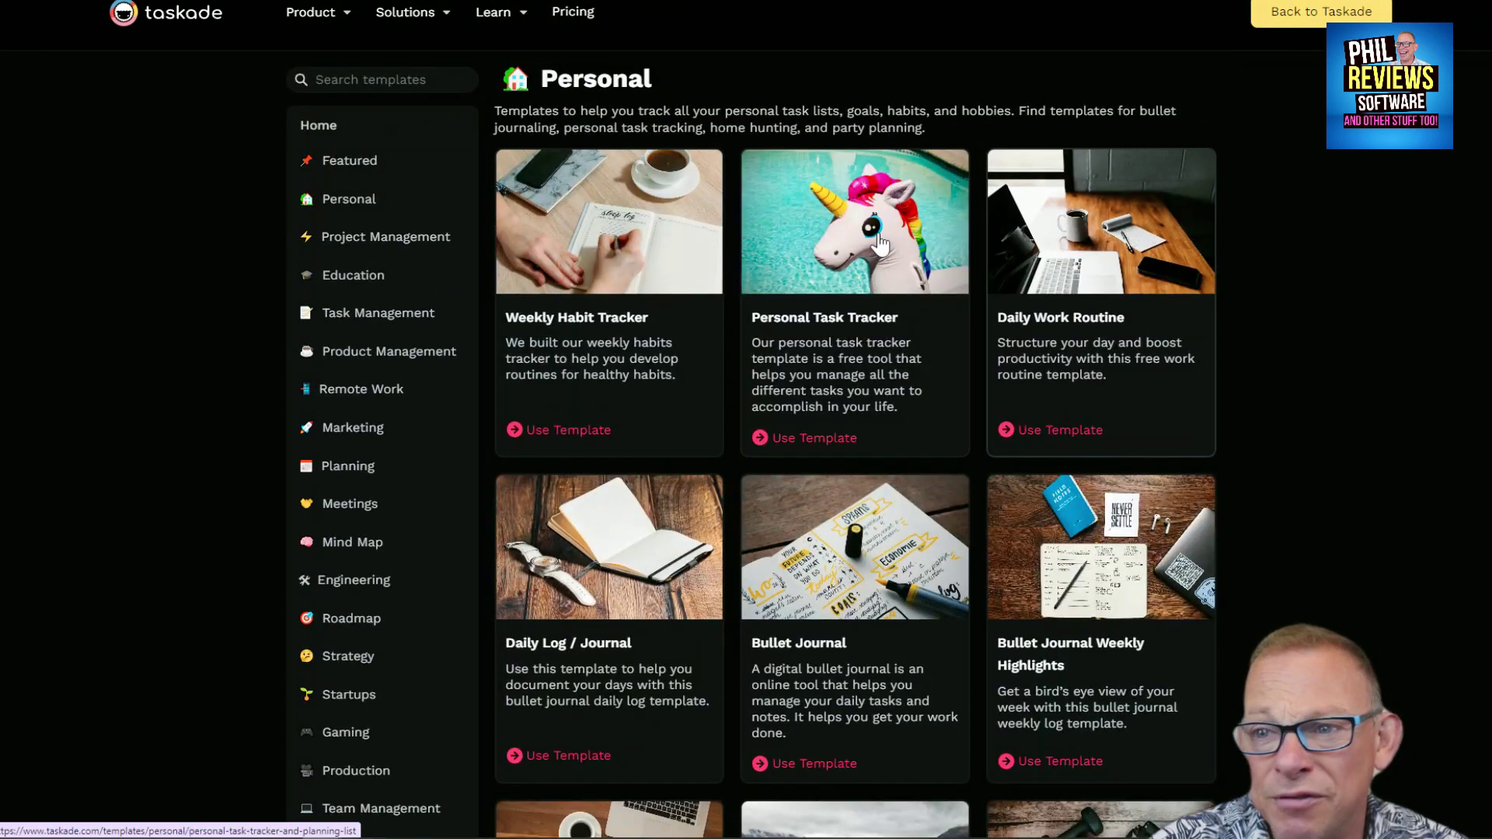
pyautogui.click(350, 239)
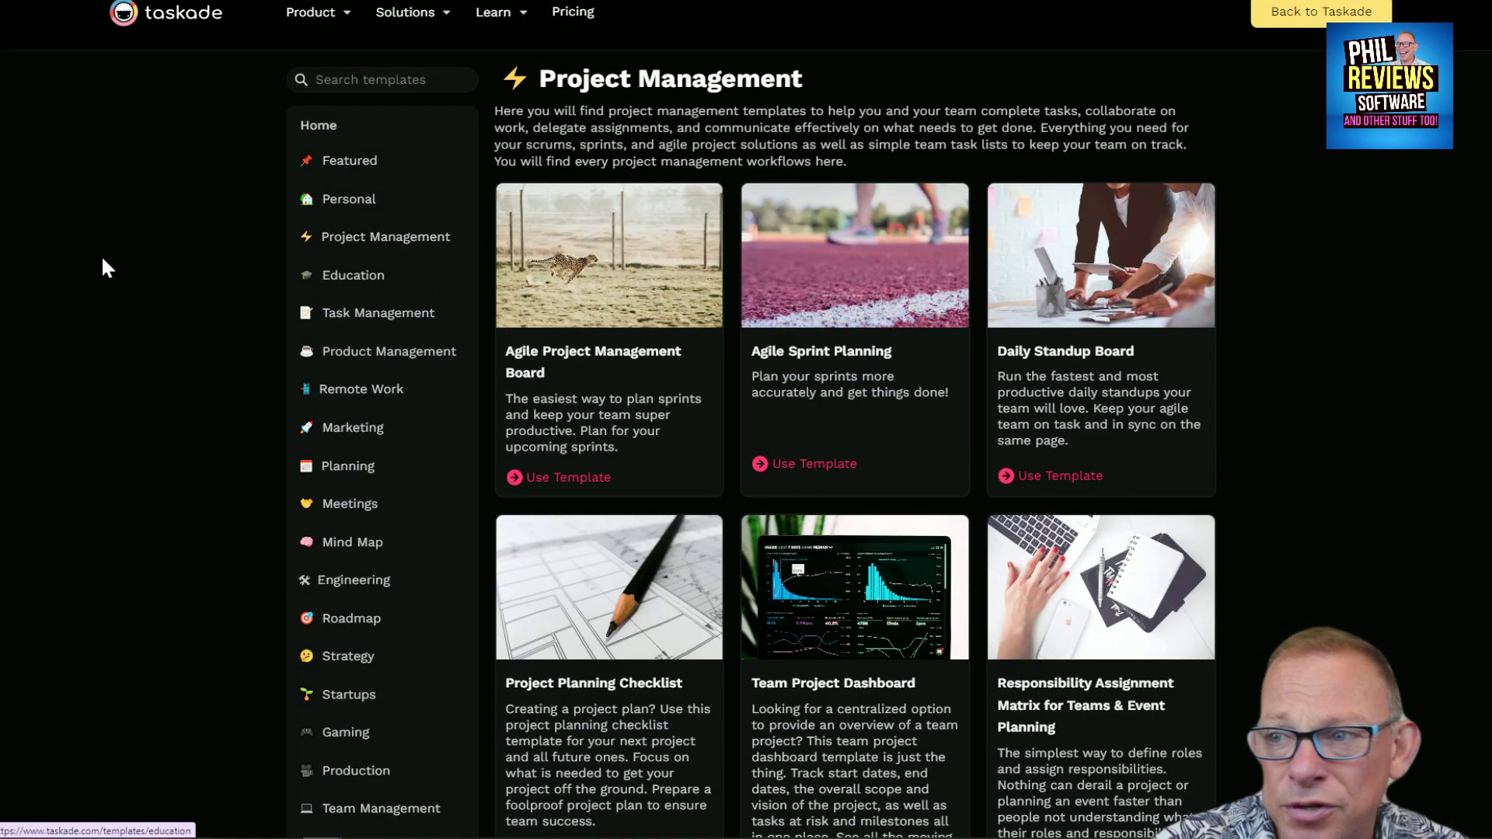
pyautogui.click(346, 400)
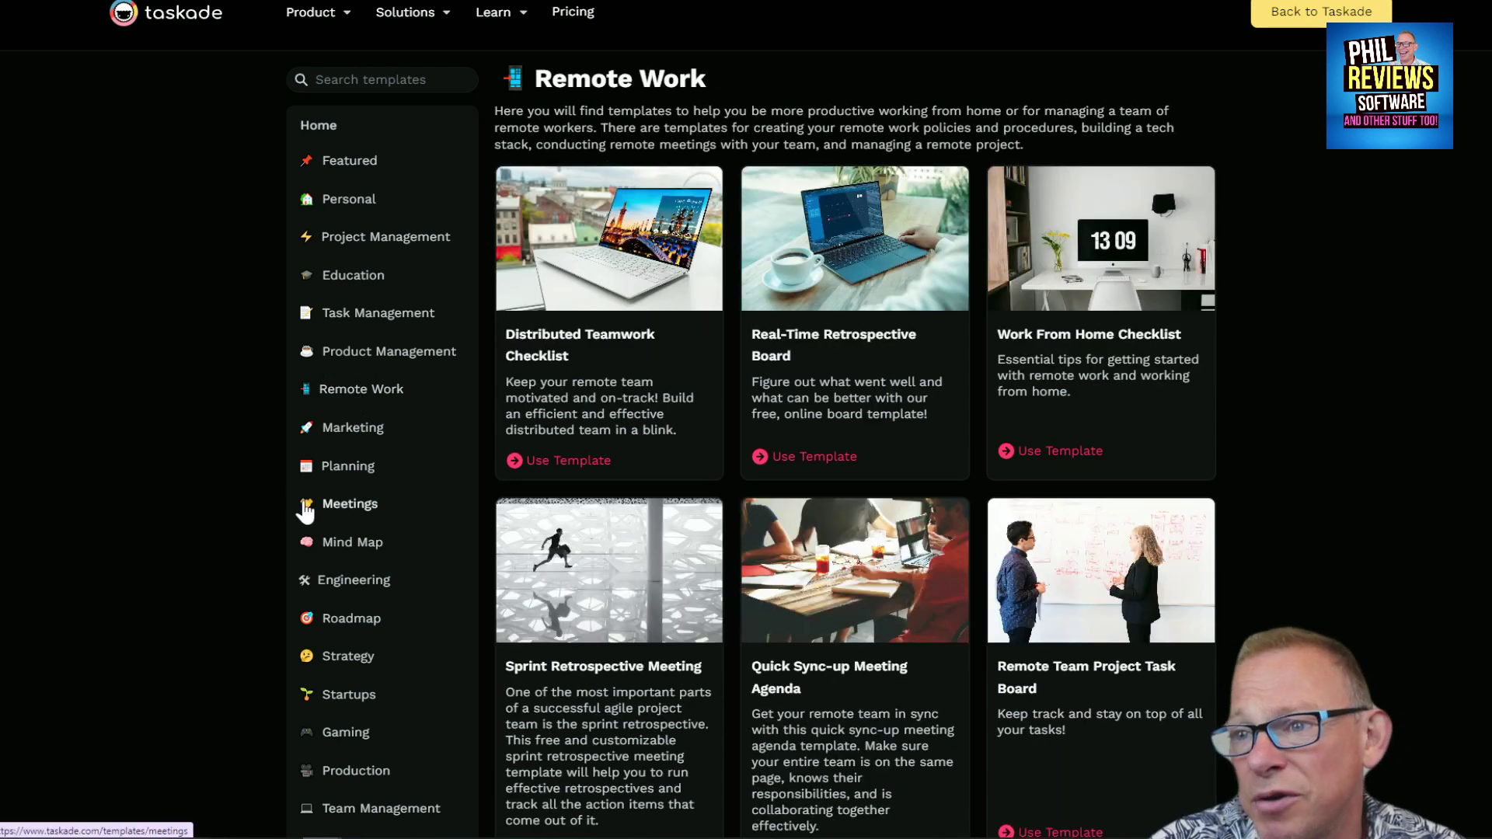
pyautogui.scroll(-3, 362, 576)
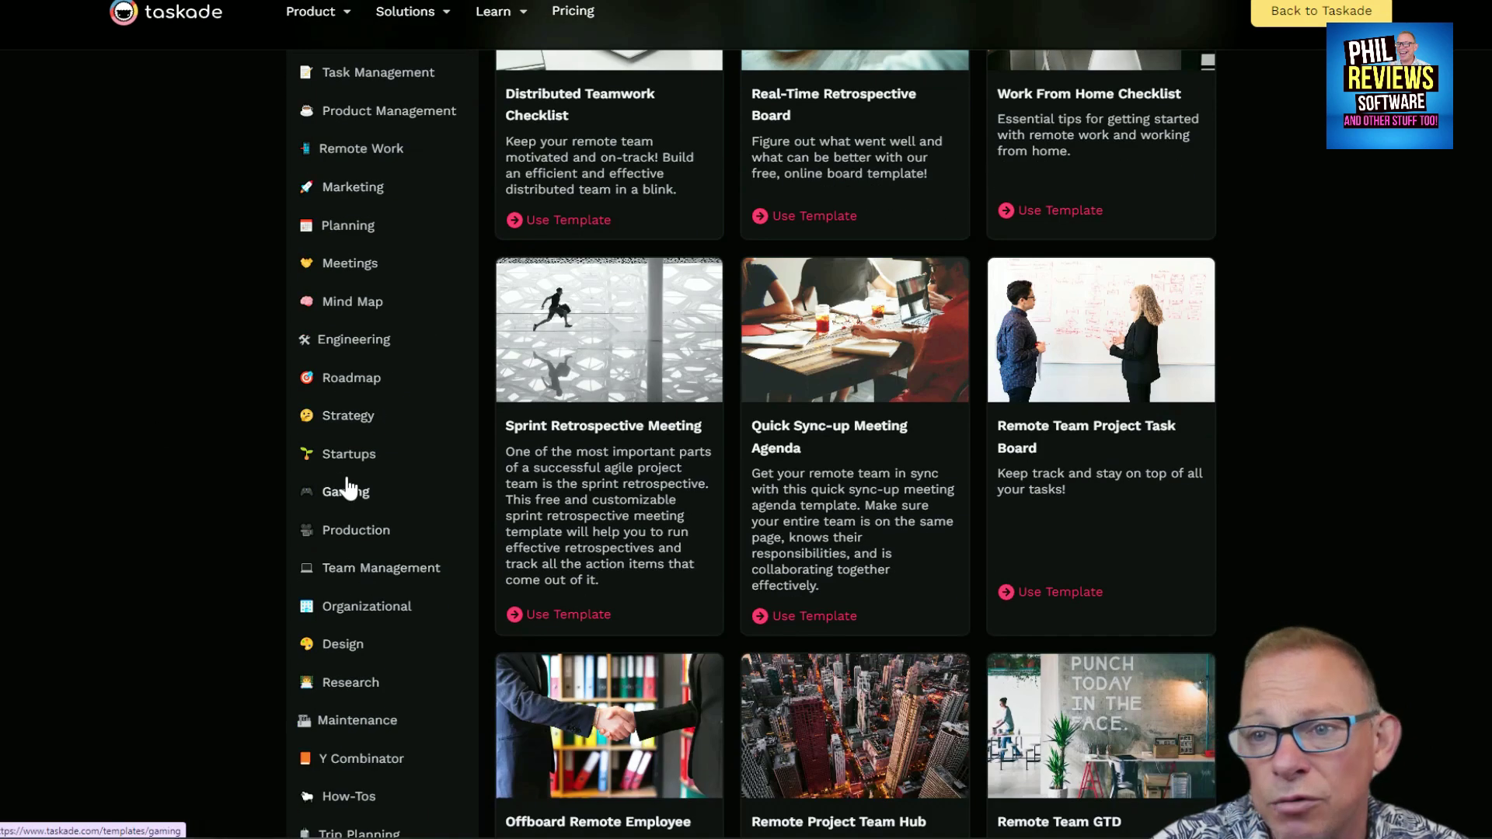
pyautogui.click(354, 416)
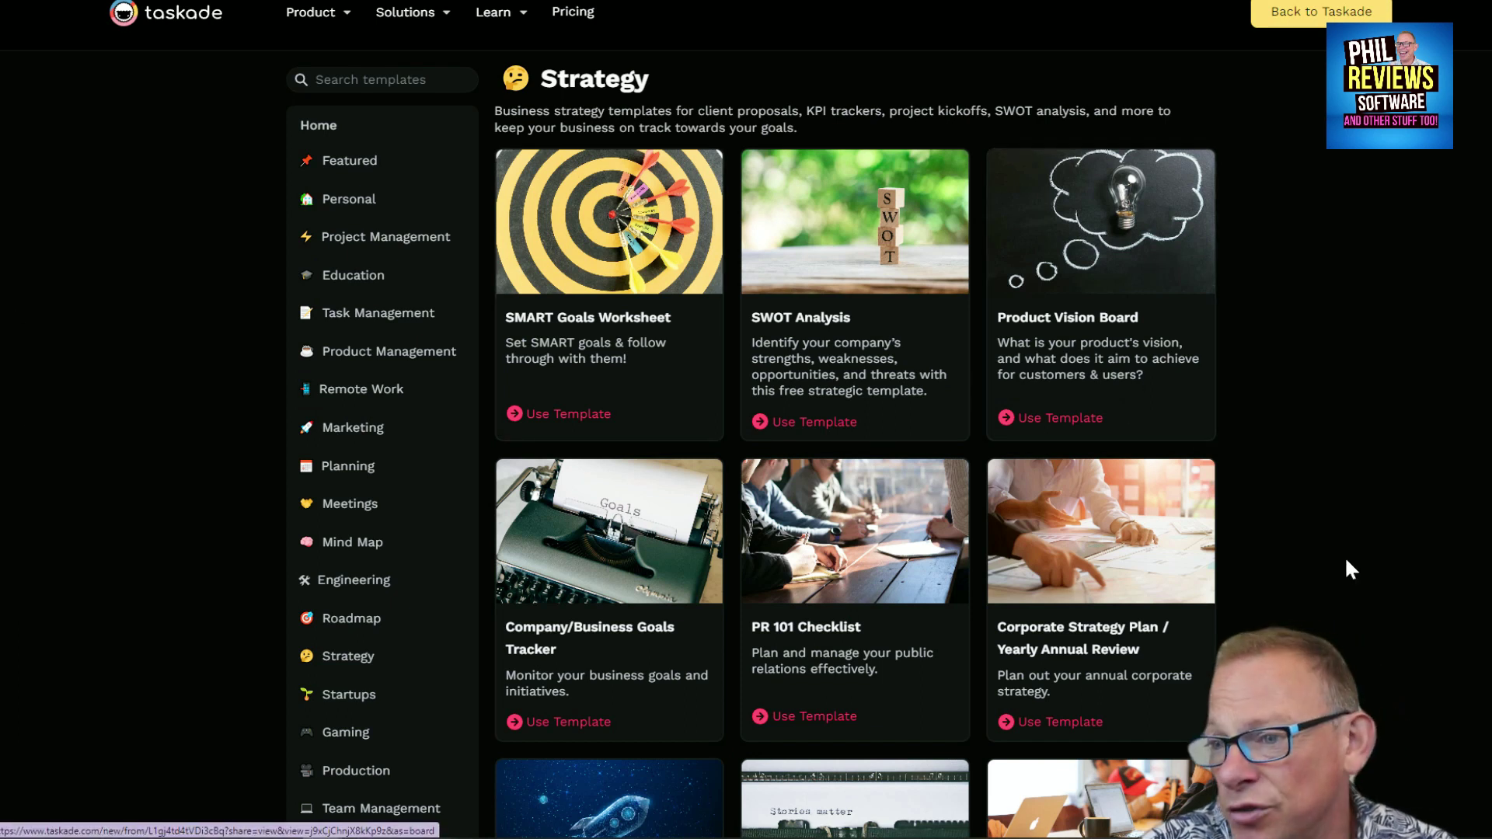
pyautogui.scroll(-5, 1360, 490)
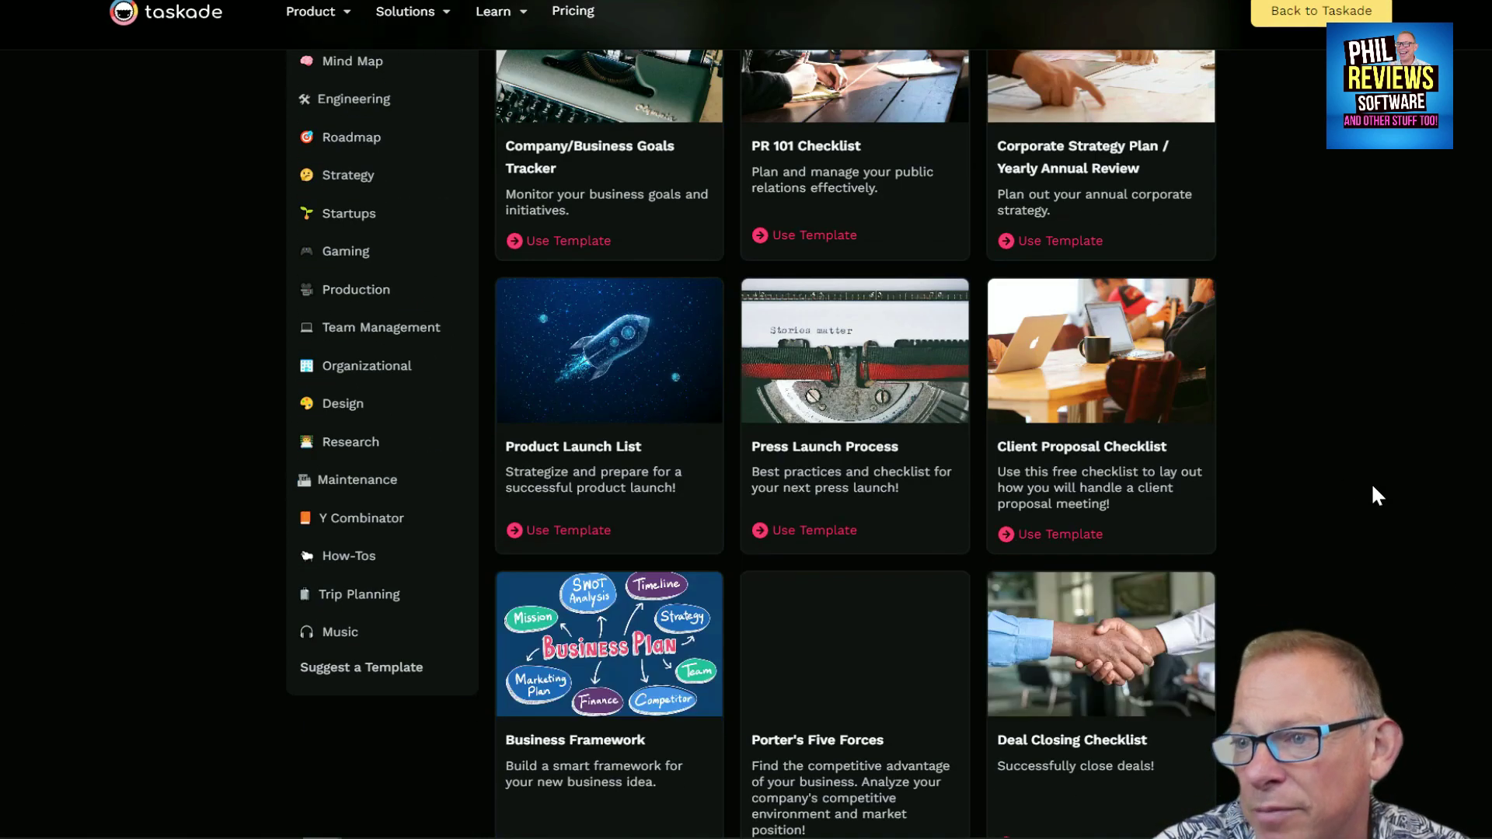
pyautogui.scroll(4, 1371, 482)
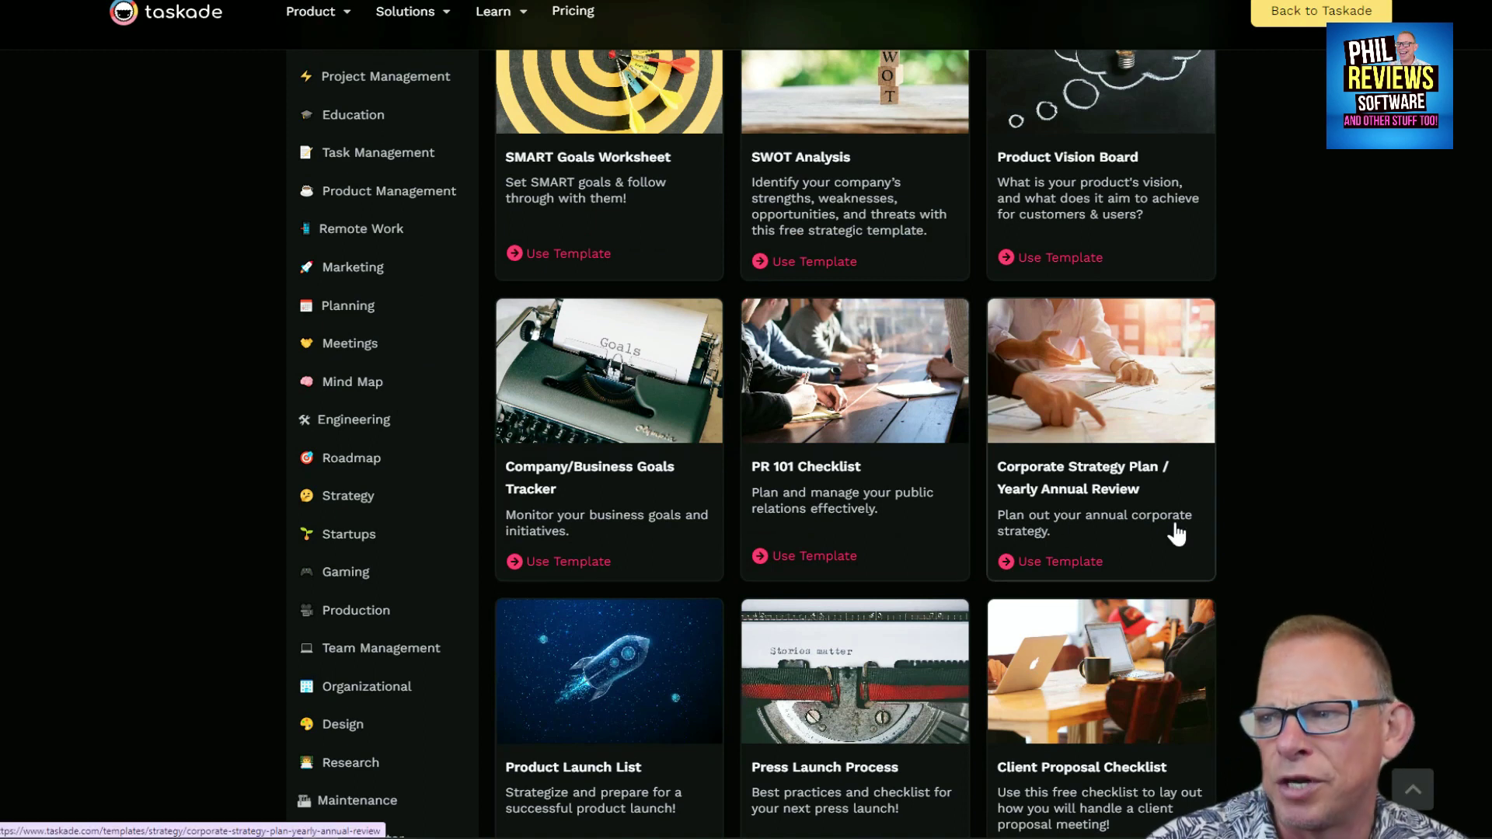
pyautogui.scroll(1, 1253, 517)
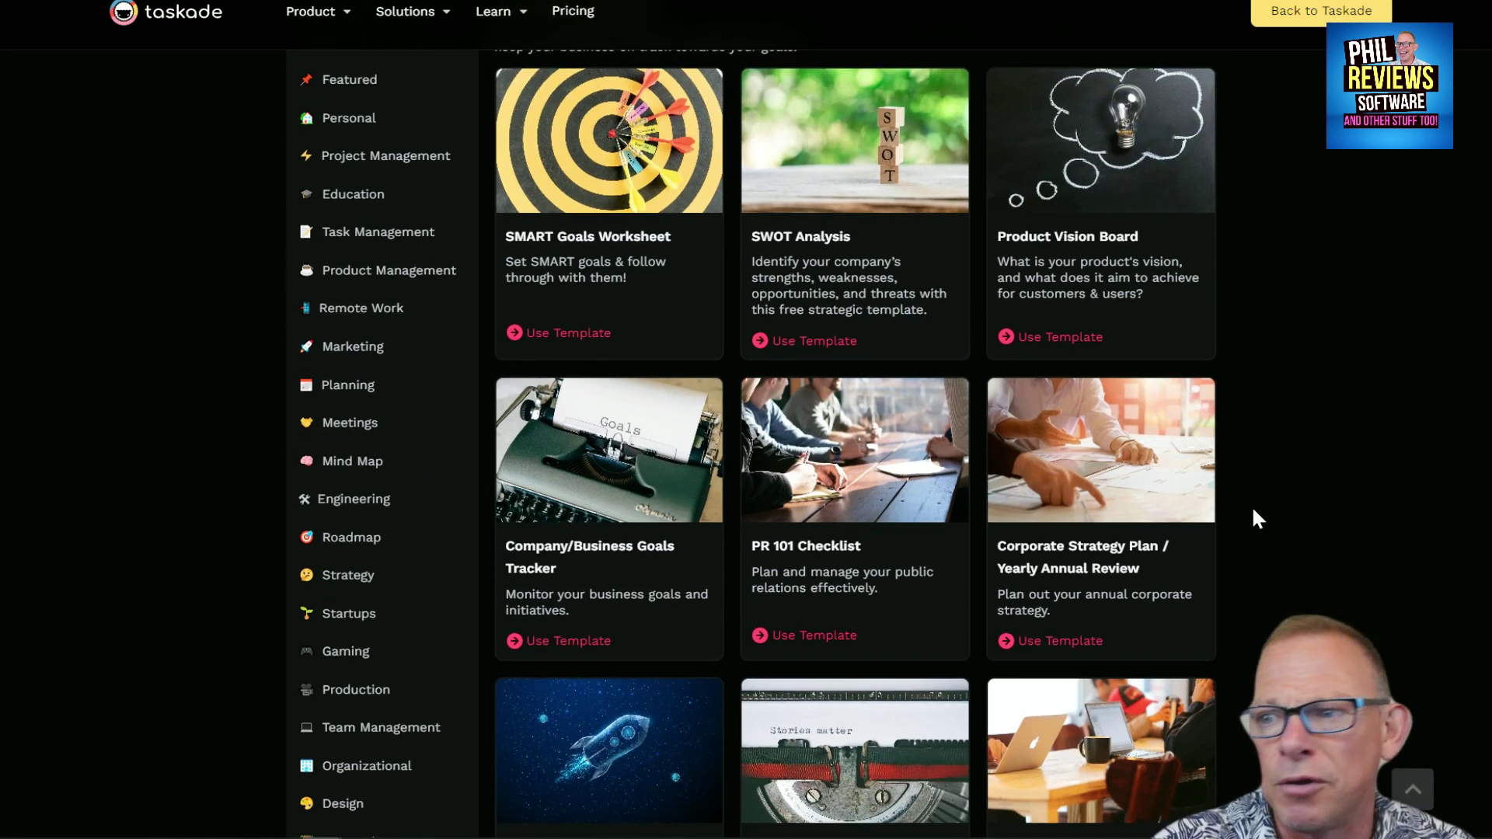
pyautogui.scroll(-5, 1252, 518)
pyautogui.scroll(6, 1205, 433)
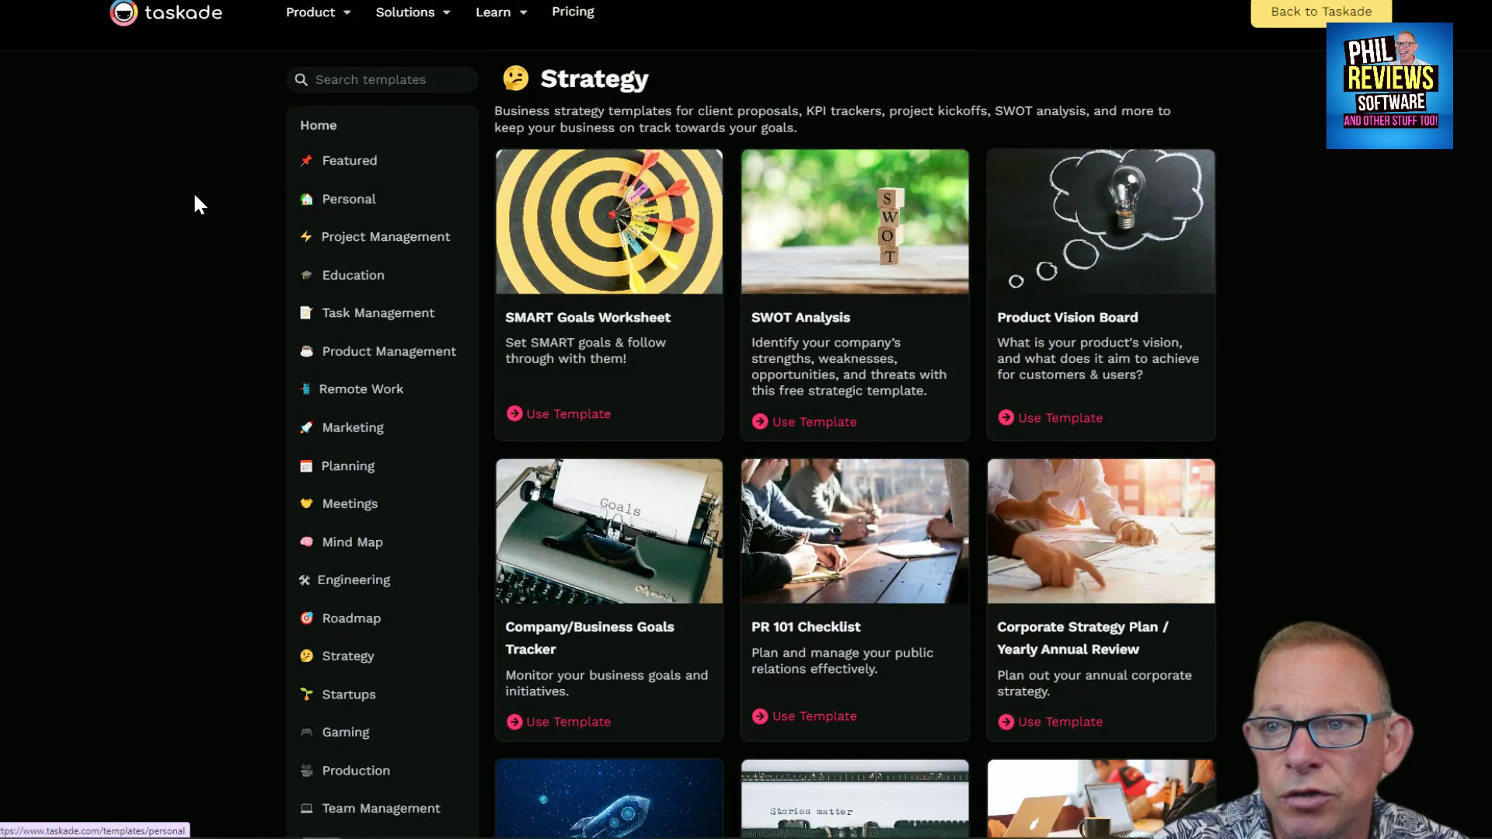
# Copy the Personal Task Tracker template from the Personal category into the Workspace
pyautogui.click(326, 201)
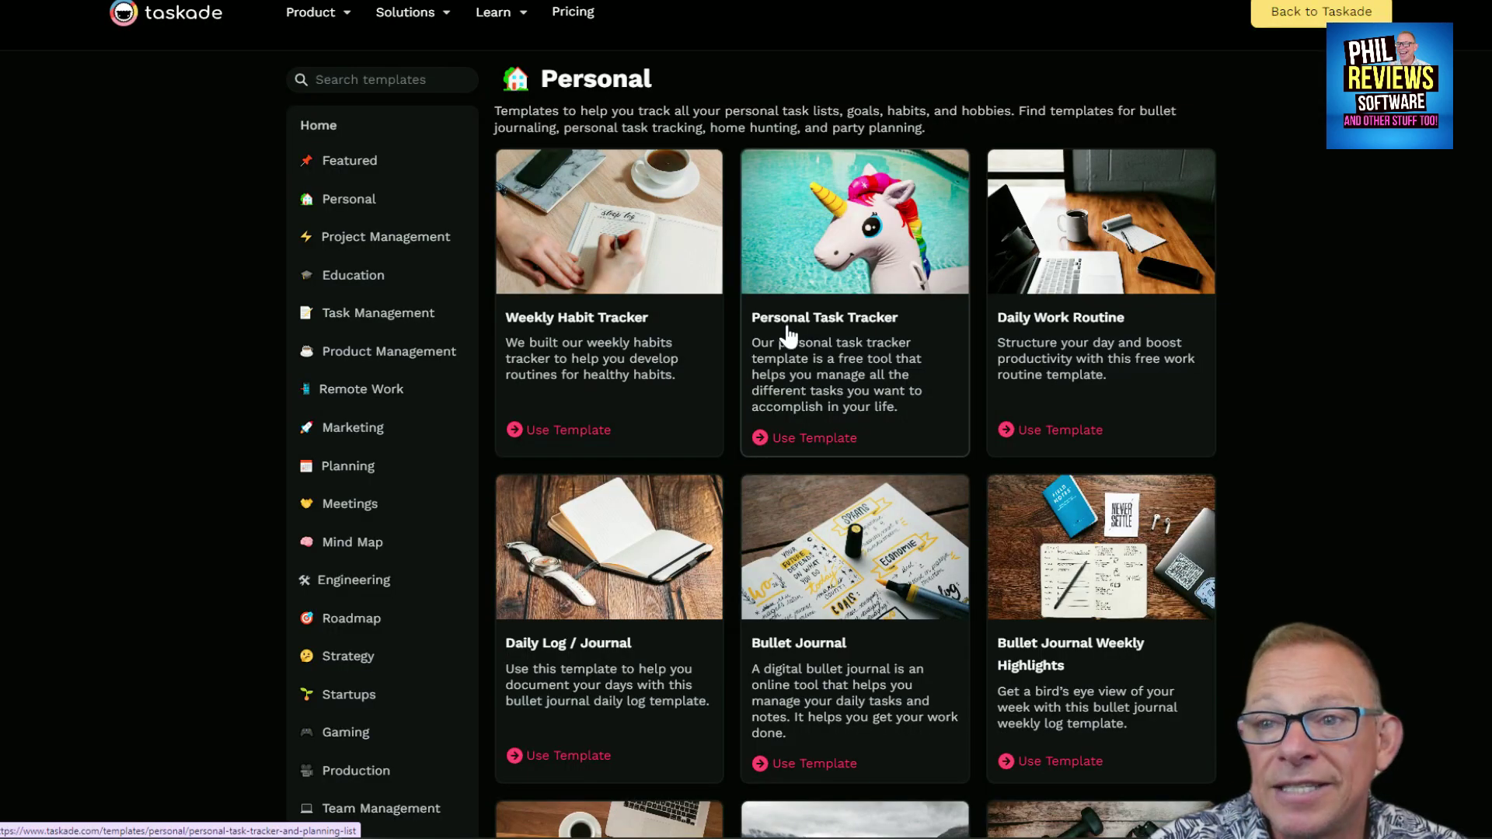
pyautogui.click(792, 449)
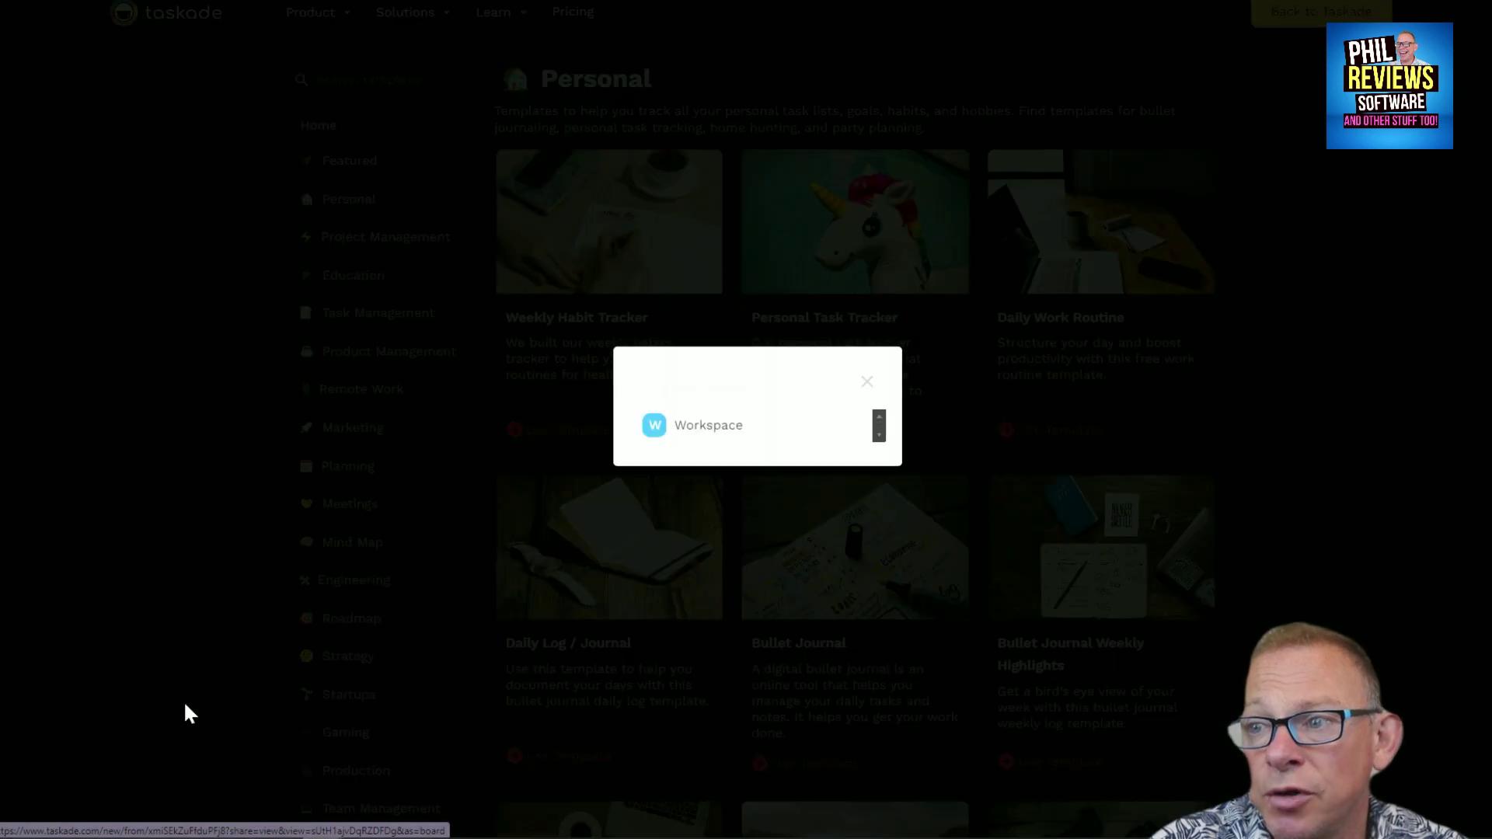
pyautogui.click(792, 433)
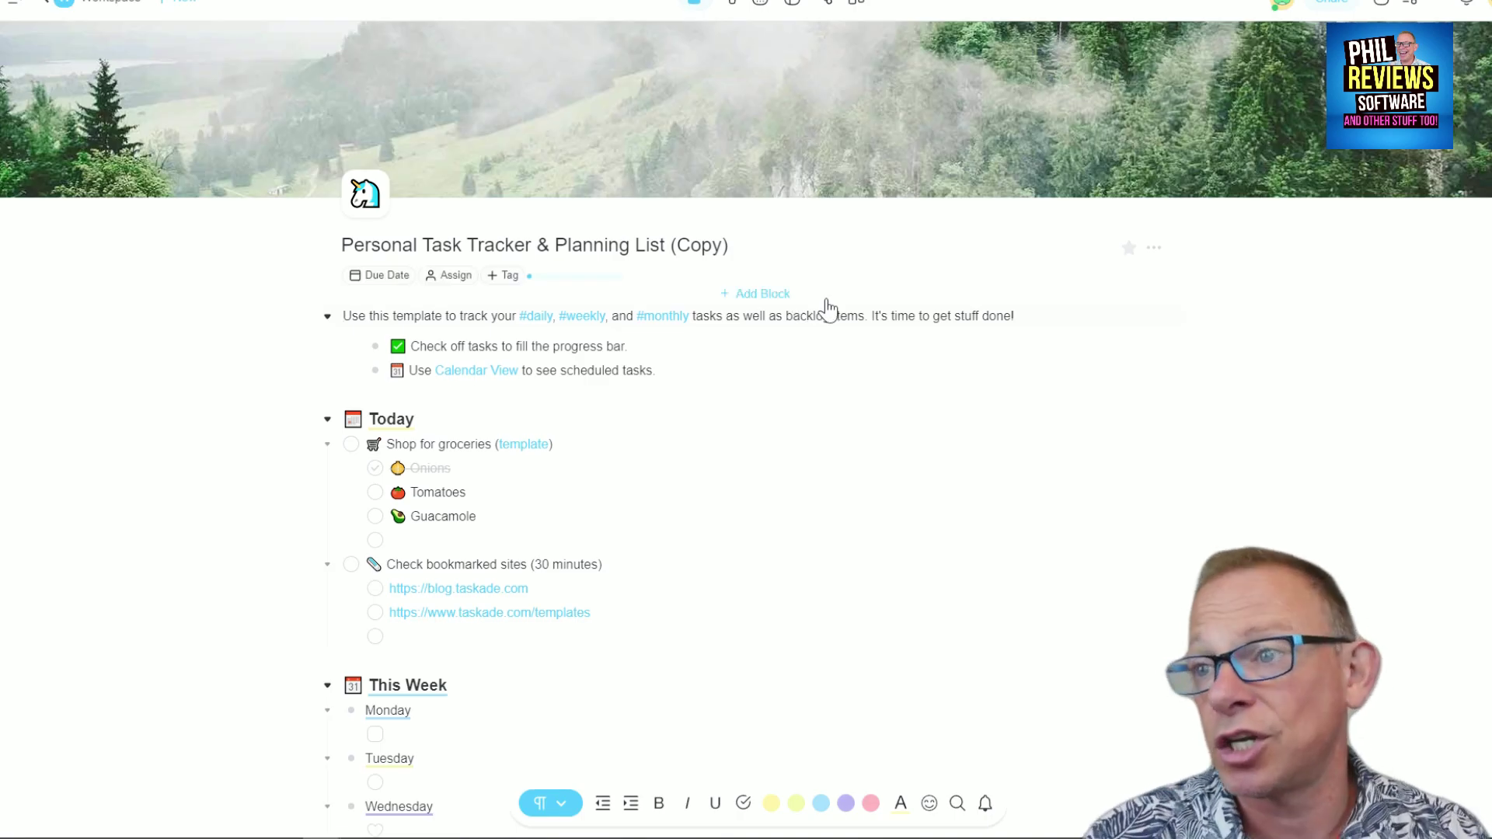
# Browse the copied project's Today, This Week, This Month, Backlog and Notes sections
pyautogui.scroll(-10, 827, 302)
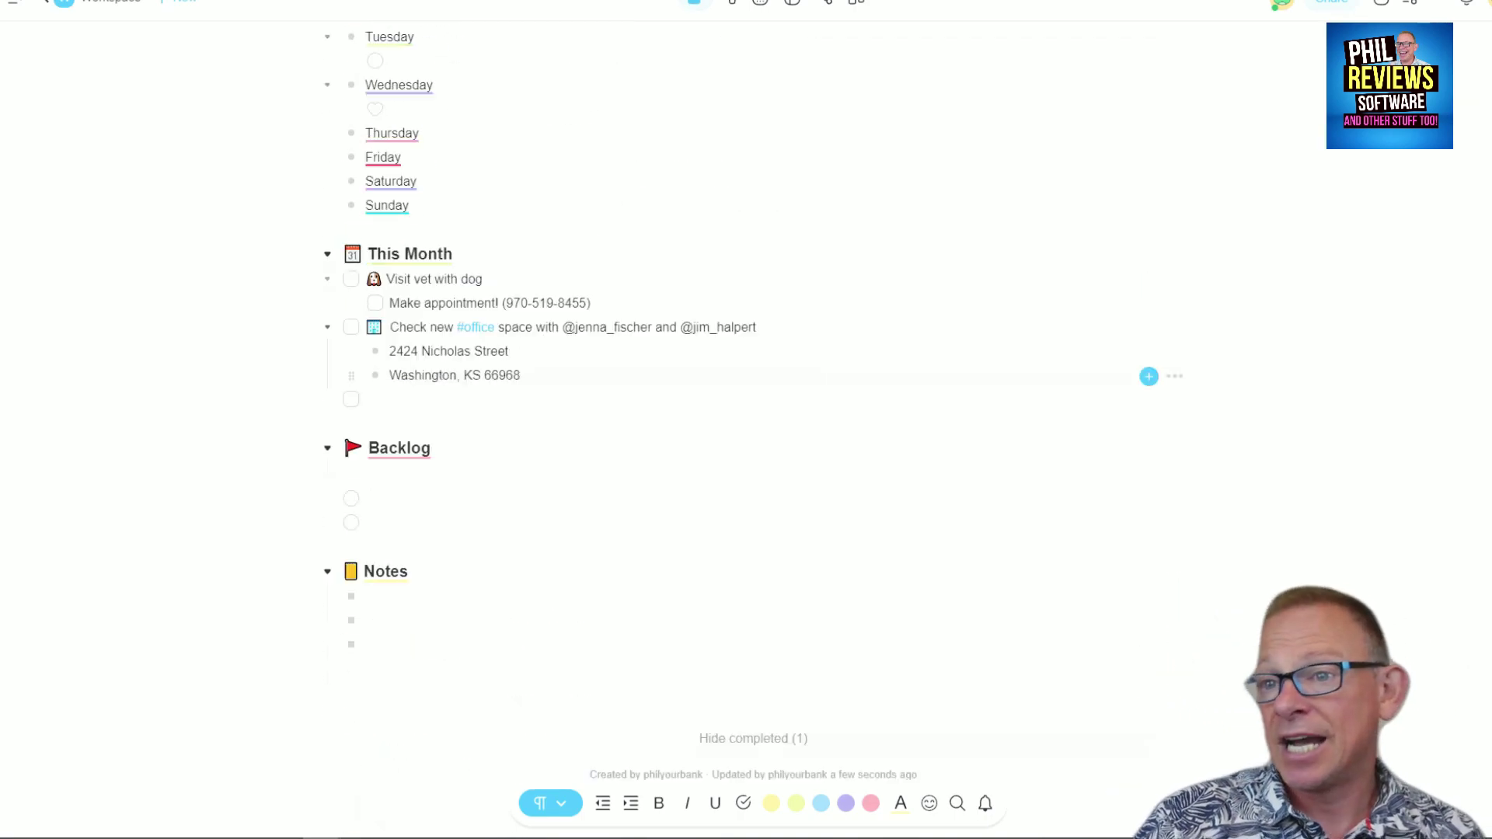
pyautogui.scroll(8, 827, 302)
pyautogui.scroll(1, 105, 124)
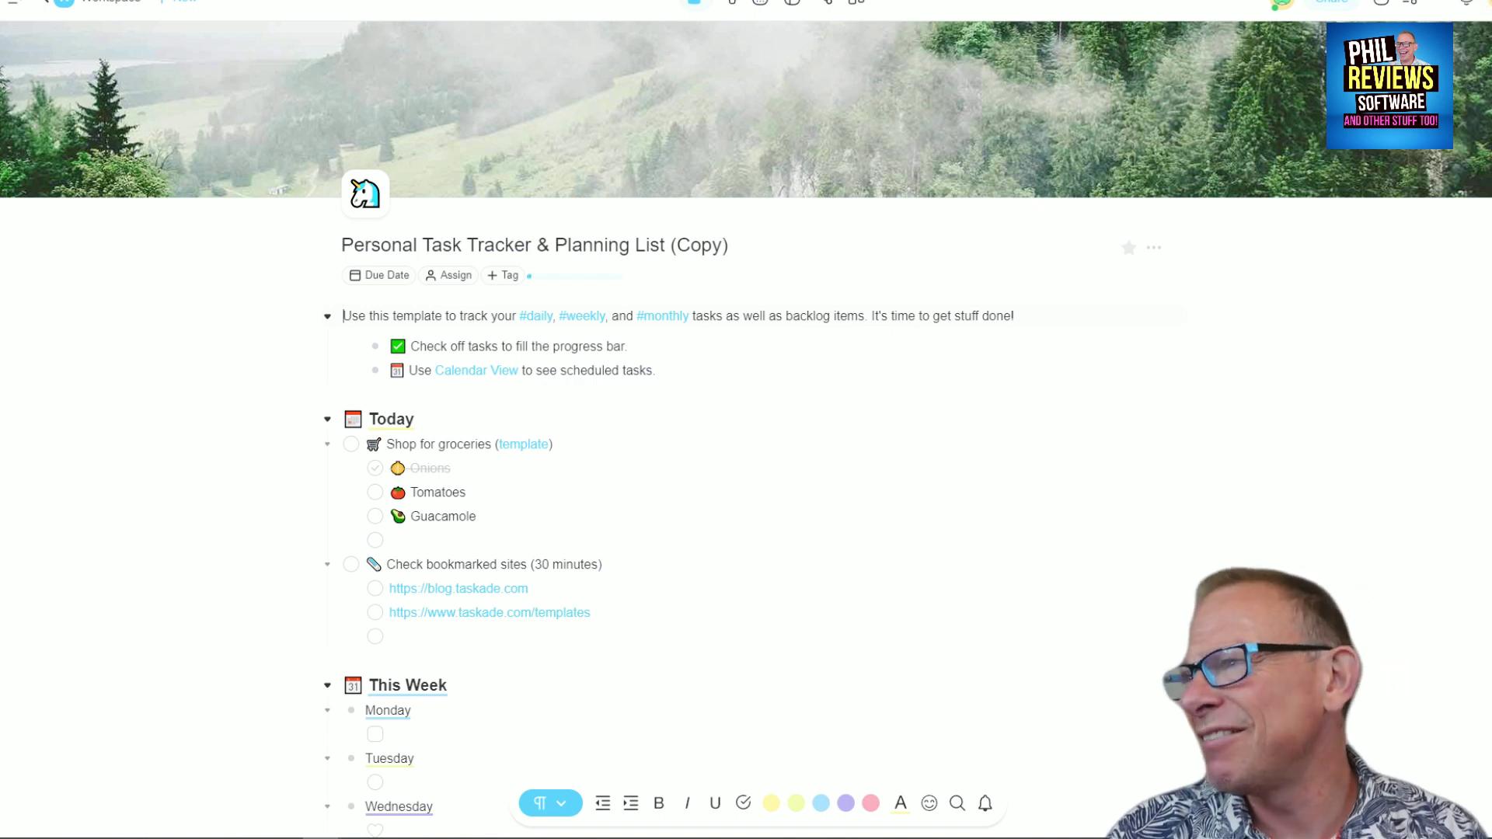
# Set Taskade's theme to Dark from the profile menu
pyautogui.scroll(-1, 306, 473)
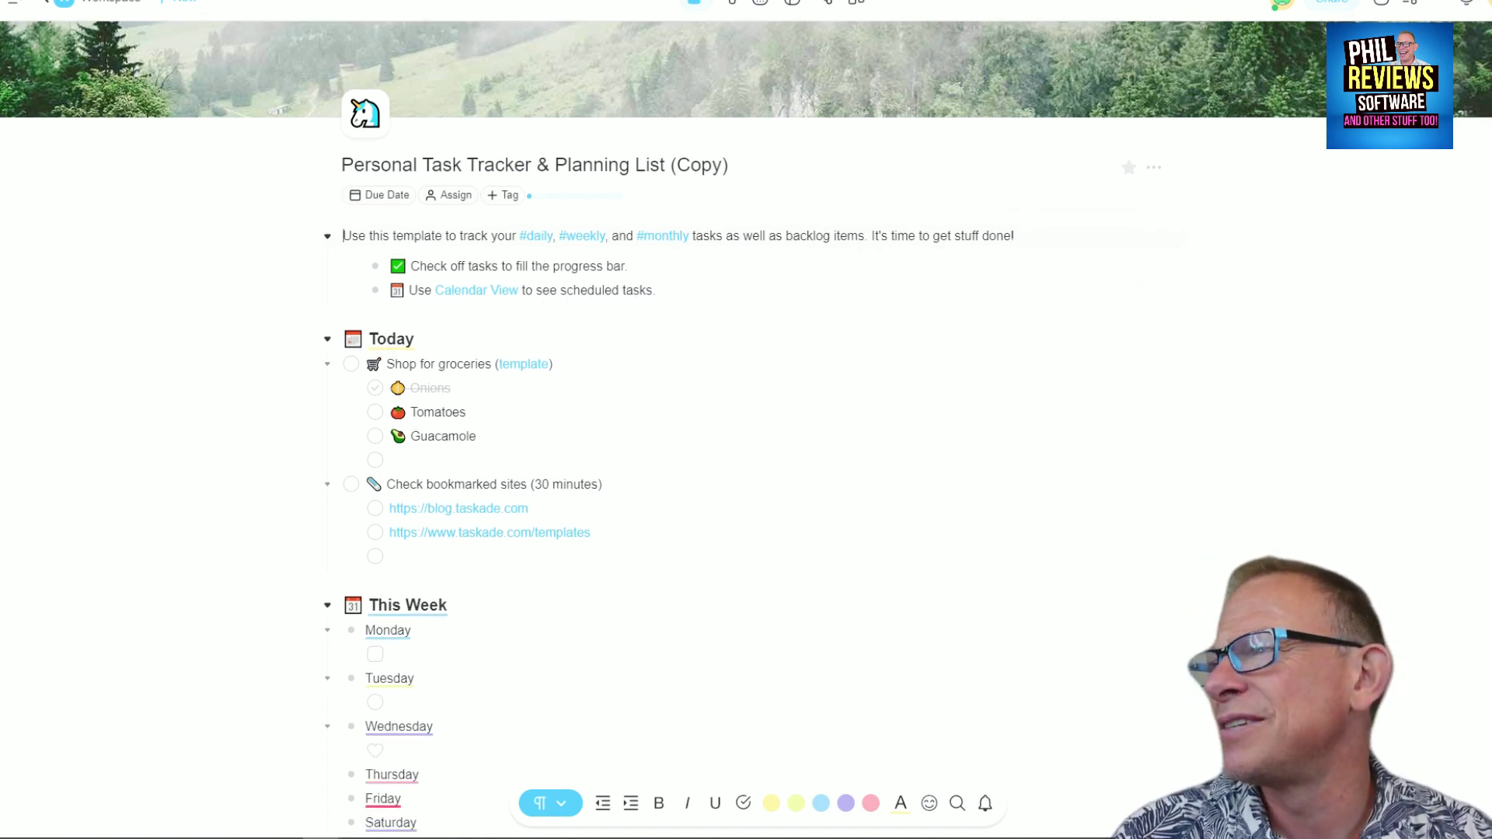
pyautogui.click(1467, 3)
pyautogui.moveTo(1306, 130)
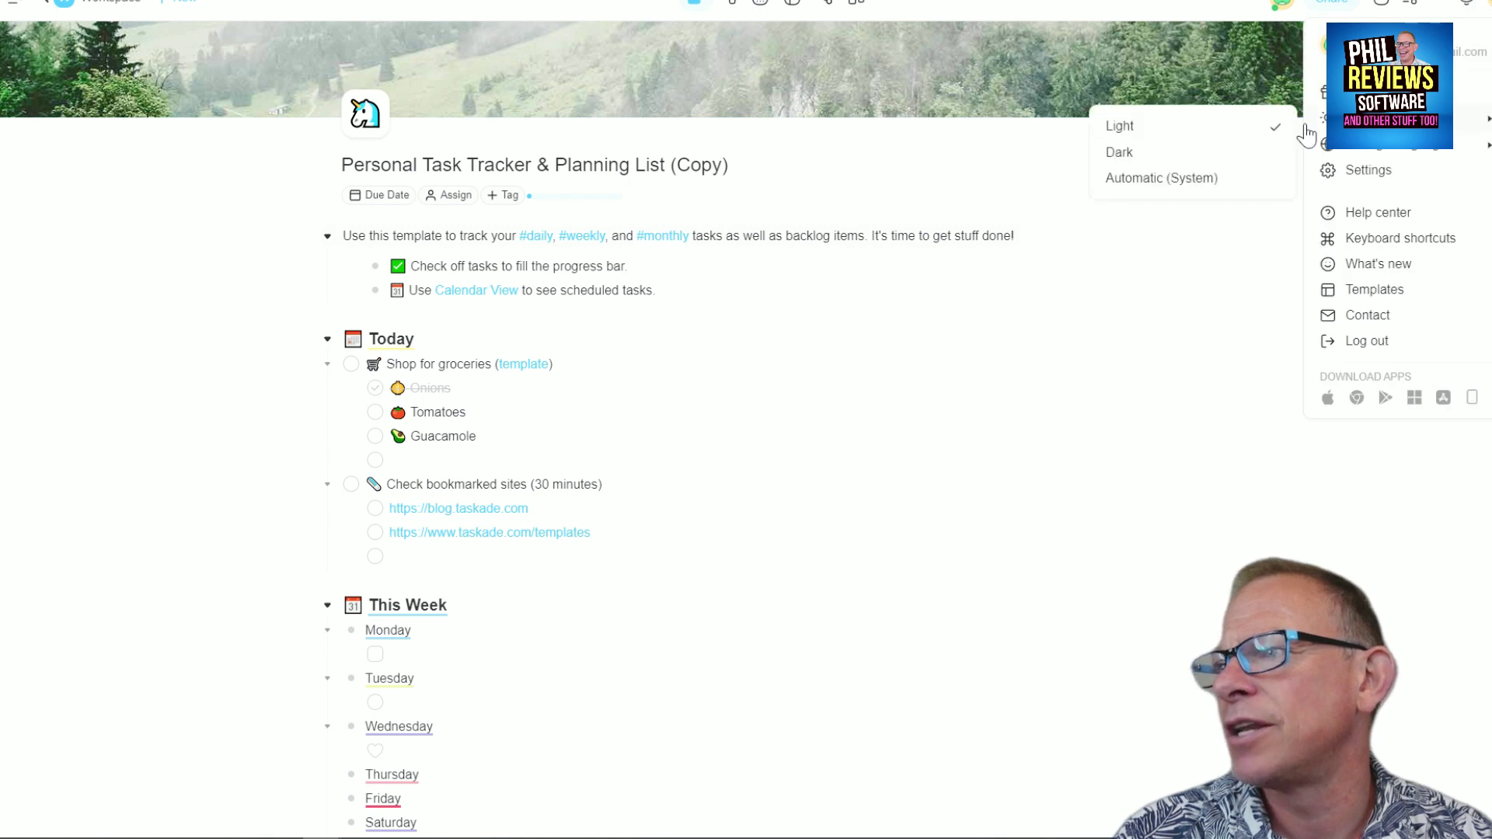
pyautogui.click(1175, 155)
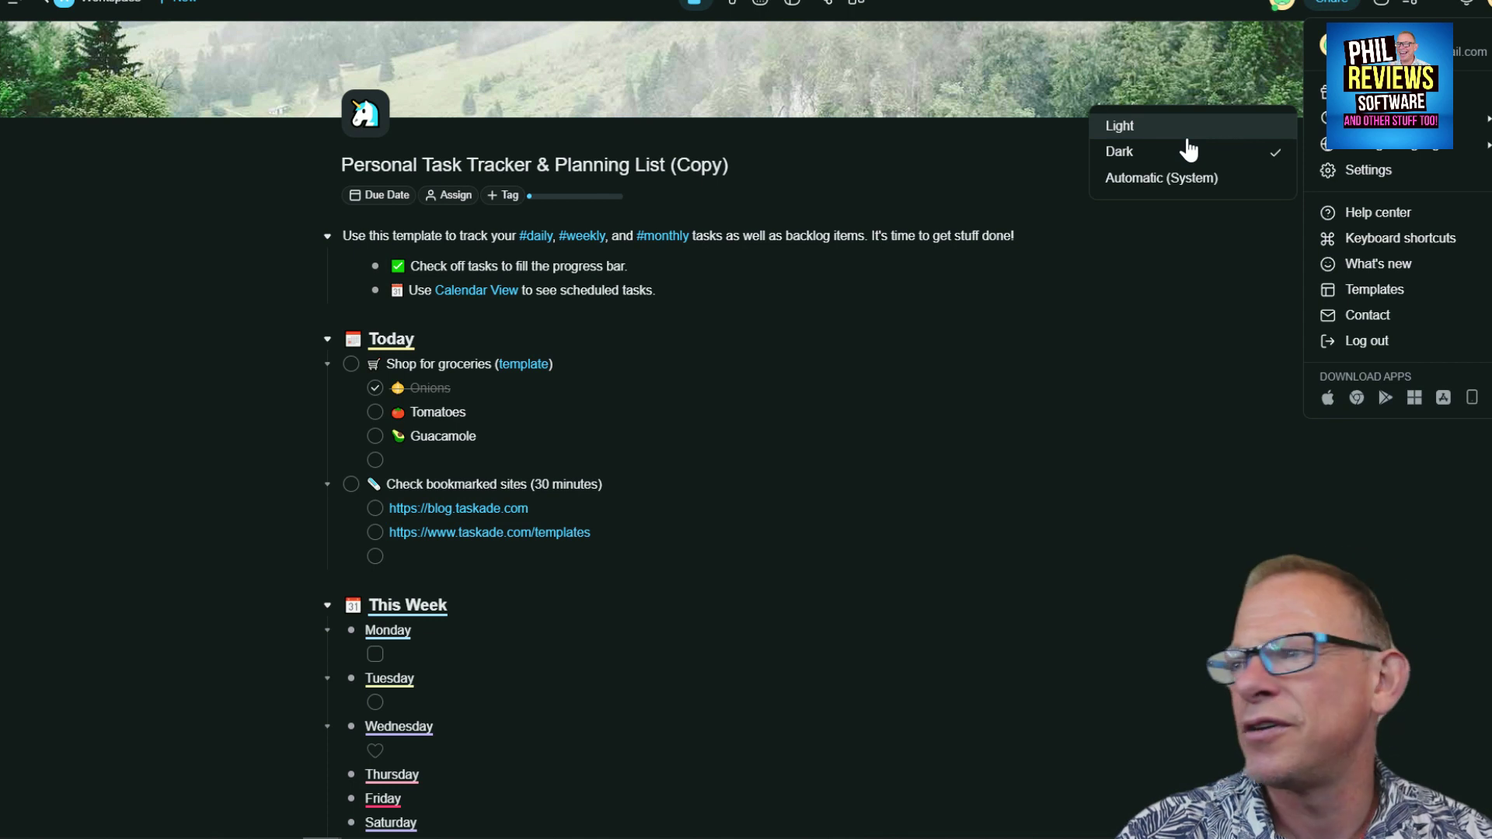
pyautogui.click(82, 466)
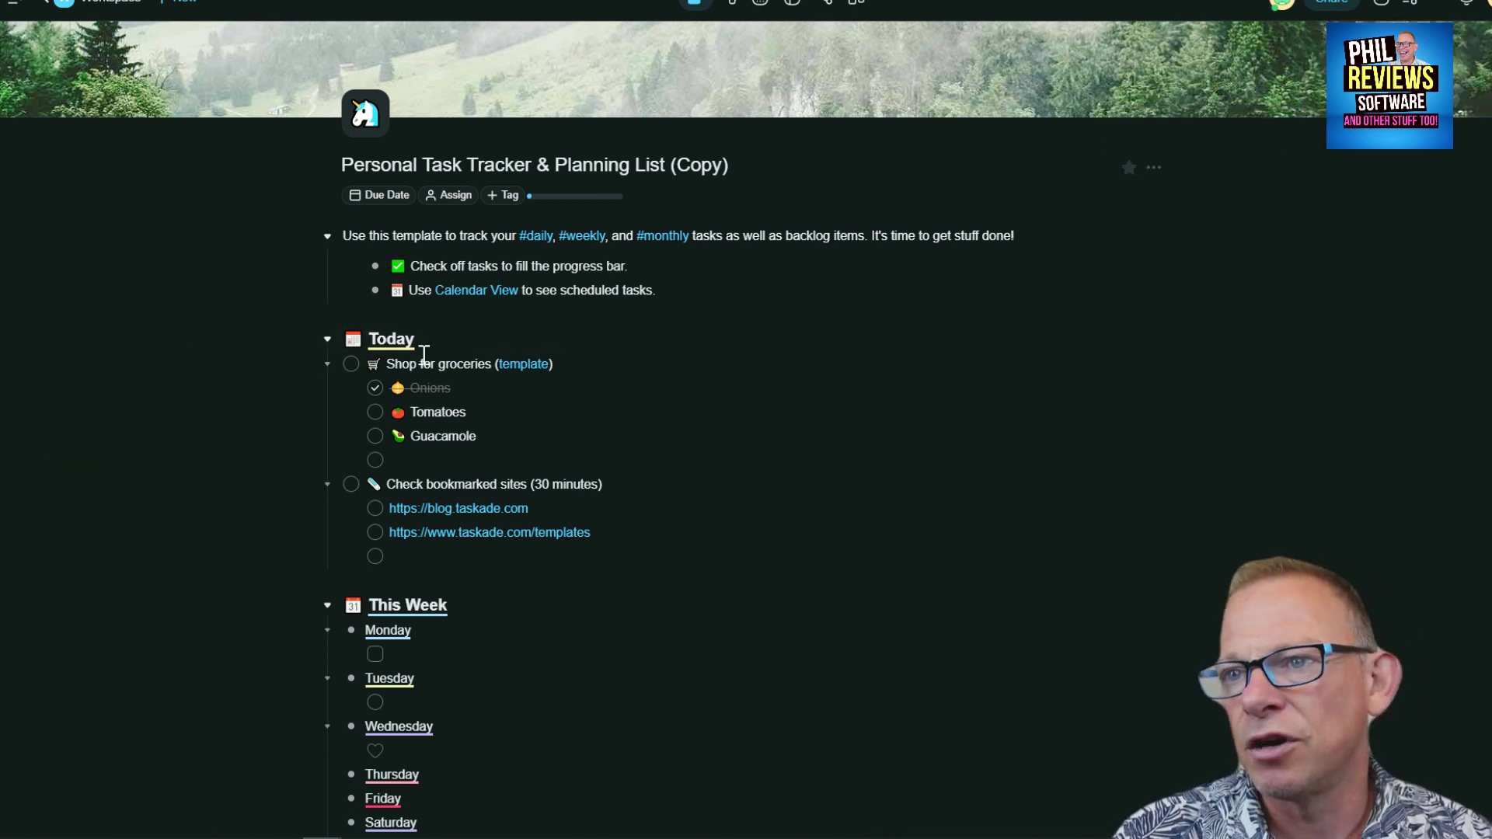
# Replace the grocery item 'Guacamole' with 'Advocado' and add an empty task row below it
pyautogui.moveTo(477, 436); pyautogui.dragTo(410, 437)
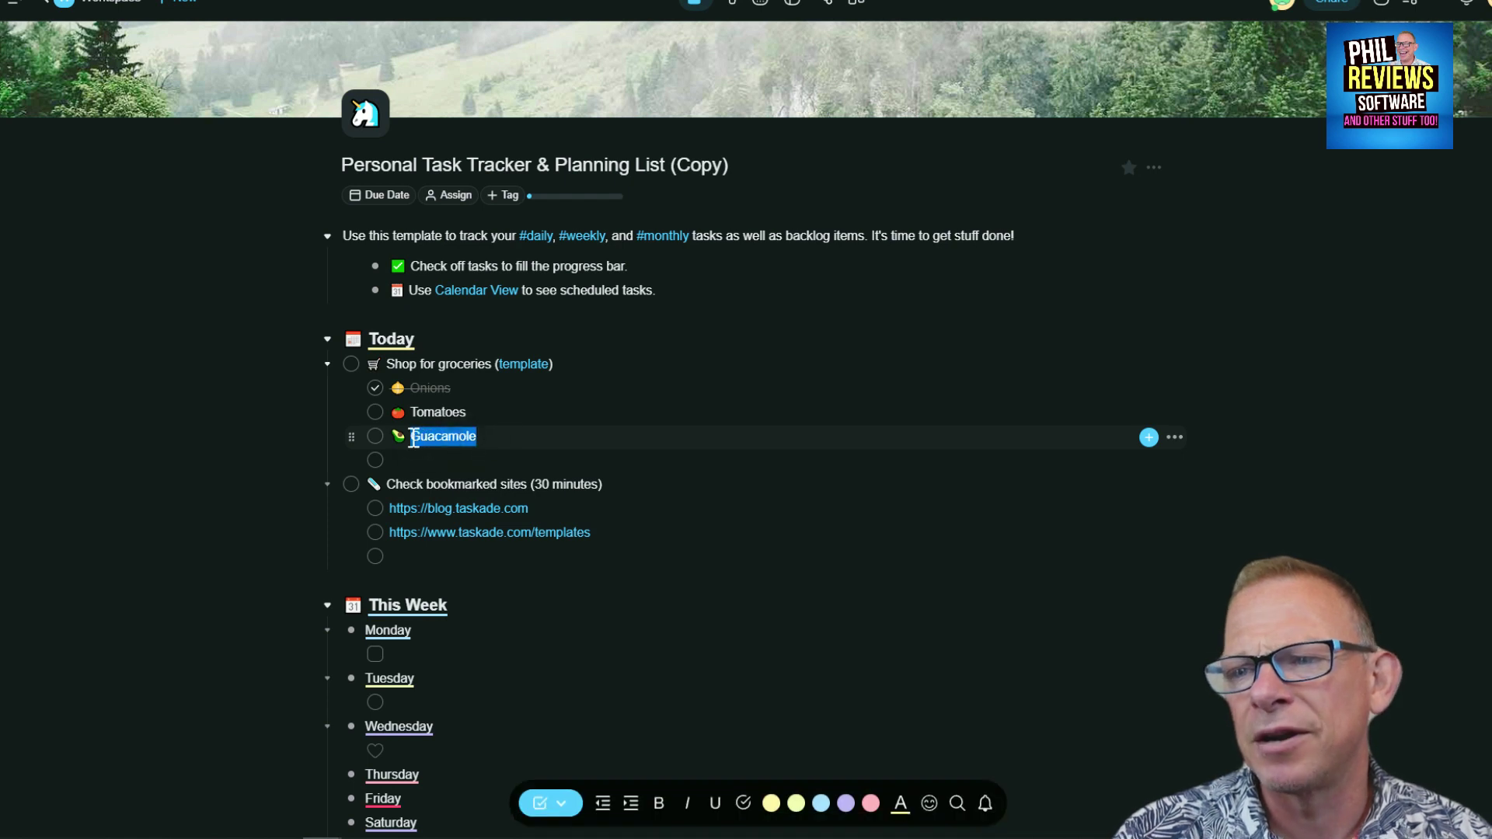
pyautogui.write('A')
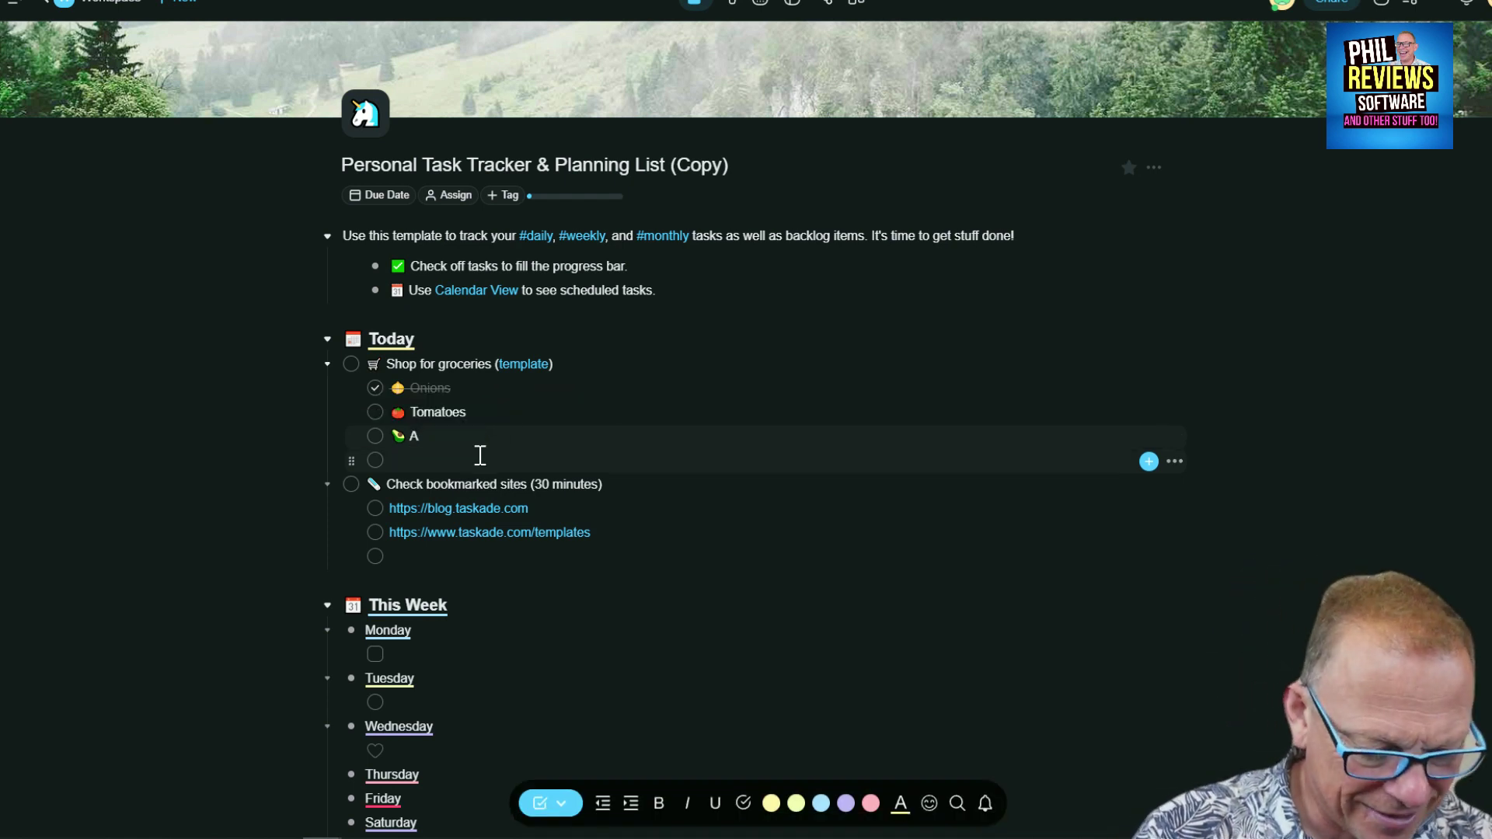
pyautogui.write('dvocad')
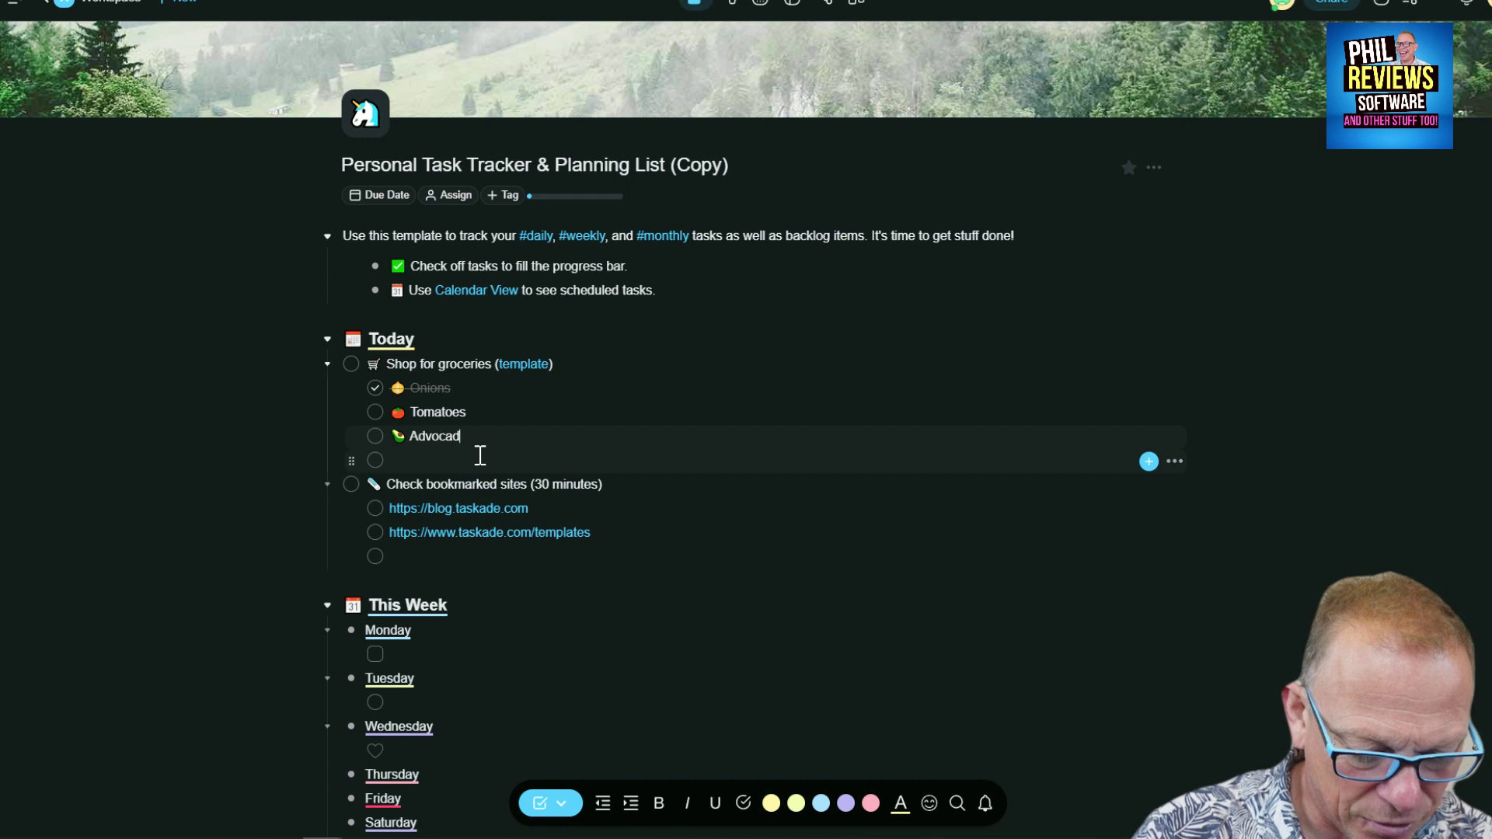
pyautogui.write('o')
pyautogui.press('Return')
pyautogui.scroll(-4, 350, 481)
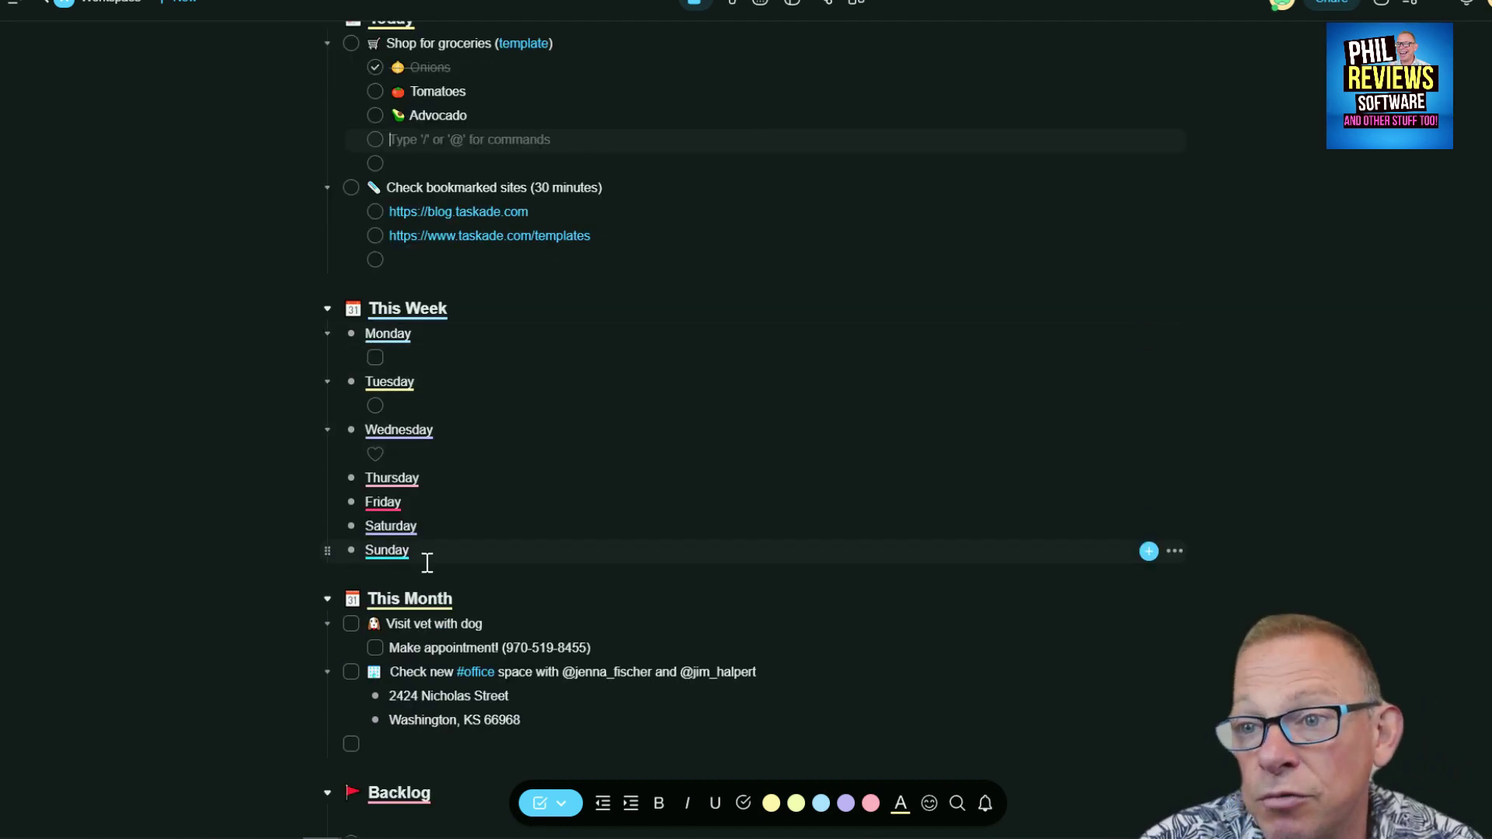
pyautogui.scroll(-3, 427, 590)
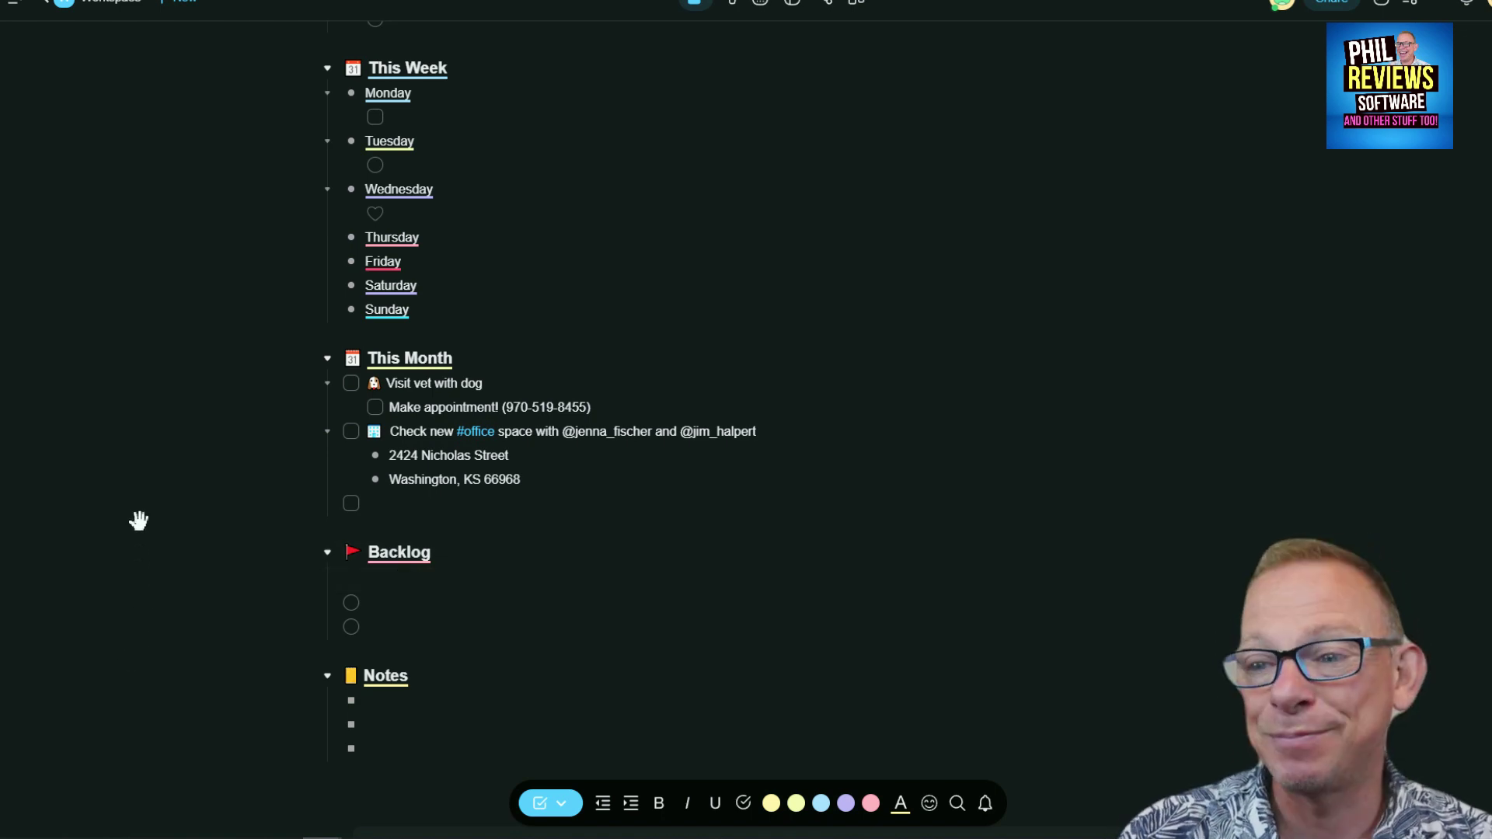
pyautogui.scroll(-3, 133, 500)
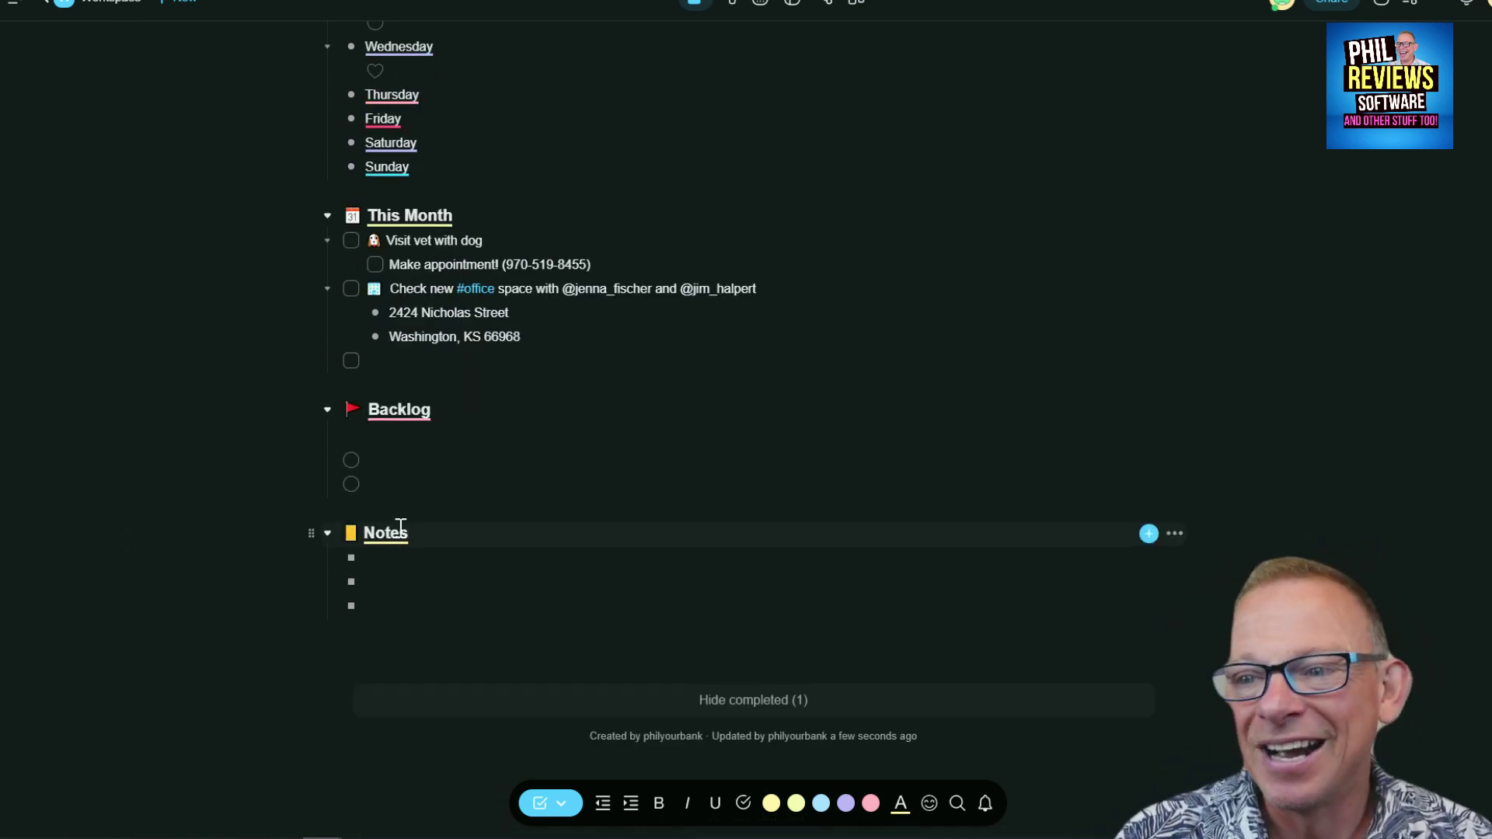
pyautogui.scroll(6, 485, 524)
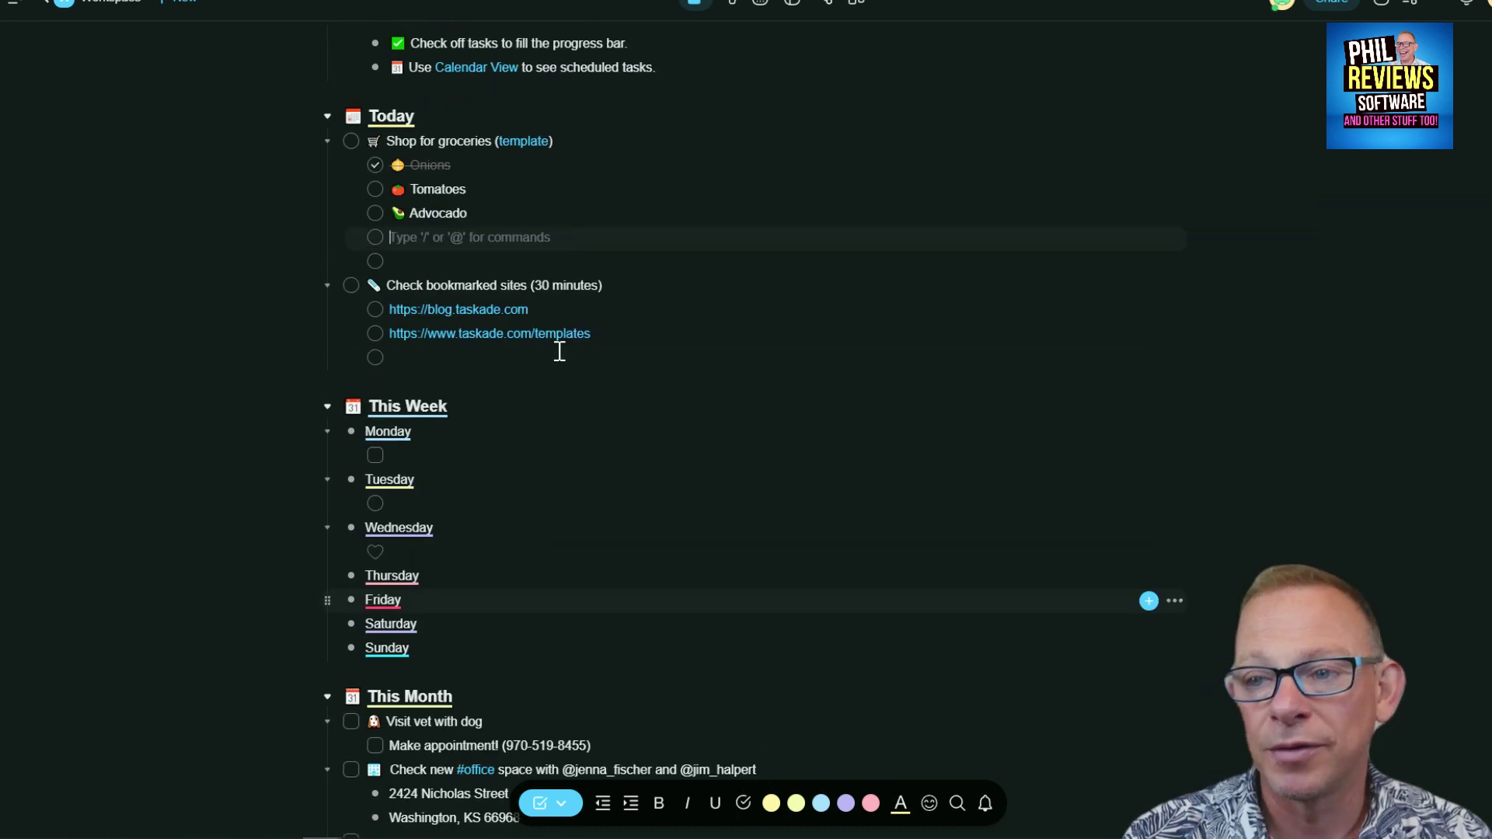
# Add a 'Buy a new Car' task under Monday in This Week
pyautogui.click(401, 458)
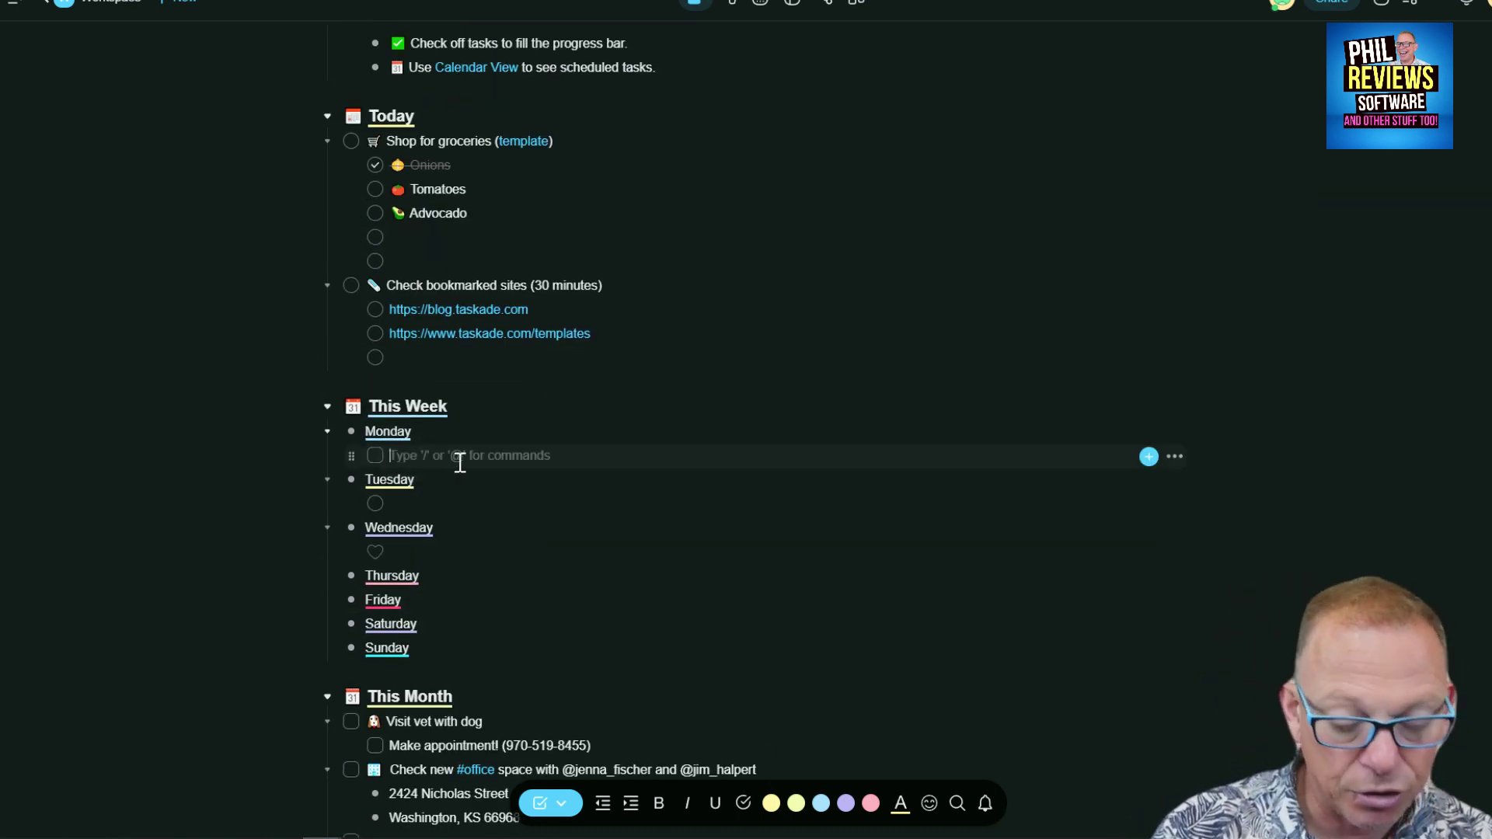
pyautogui.write('Buy a new car')
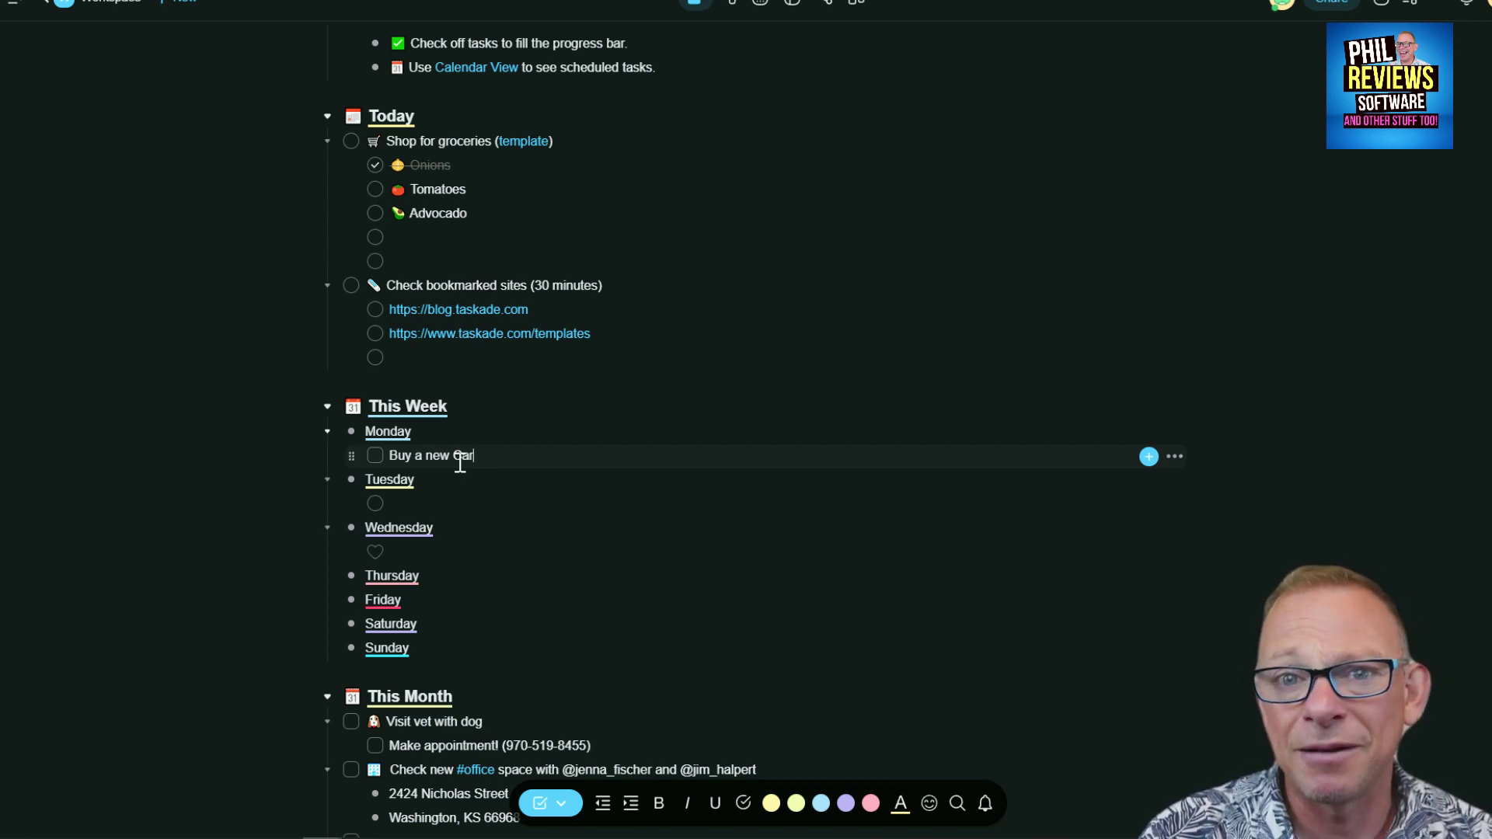
pyautogui.press('Return')
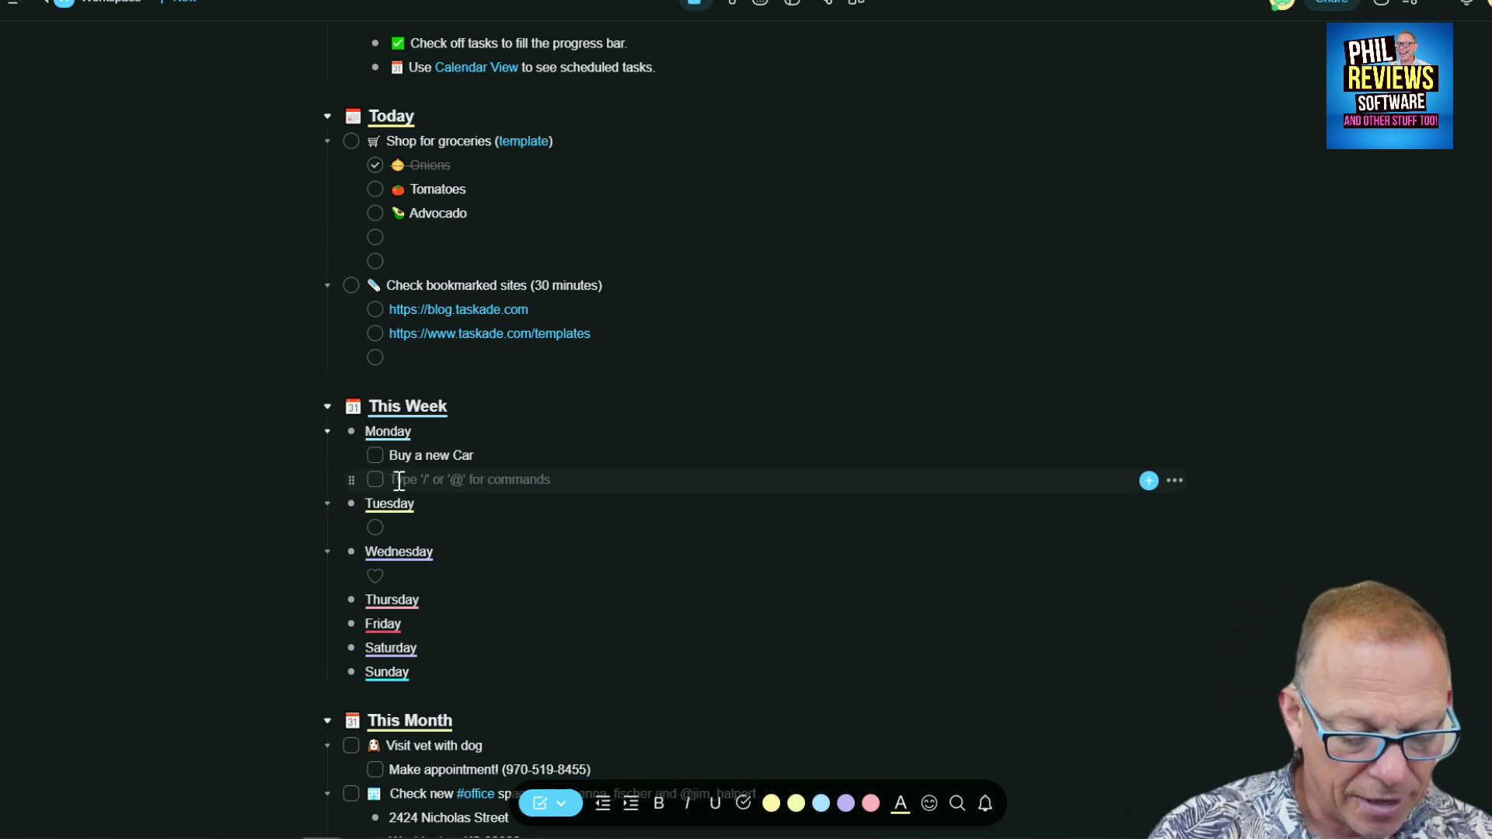
# Add a nested subtask under Buy a new Car, named 'Check MOT', with a new row below
pyautogui.write('Ca')
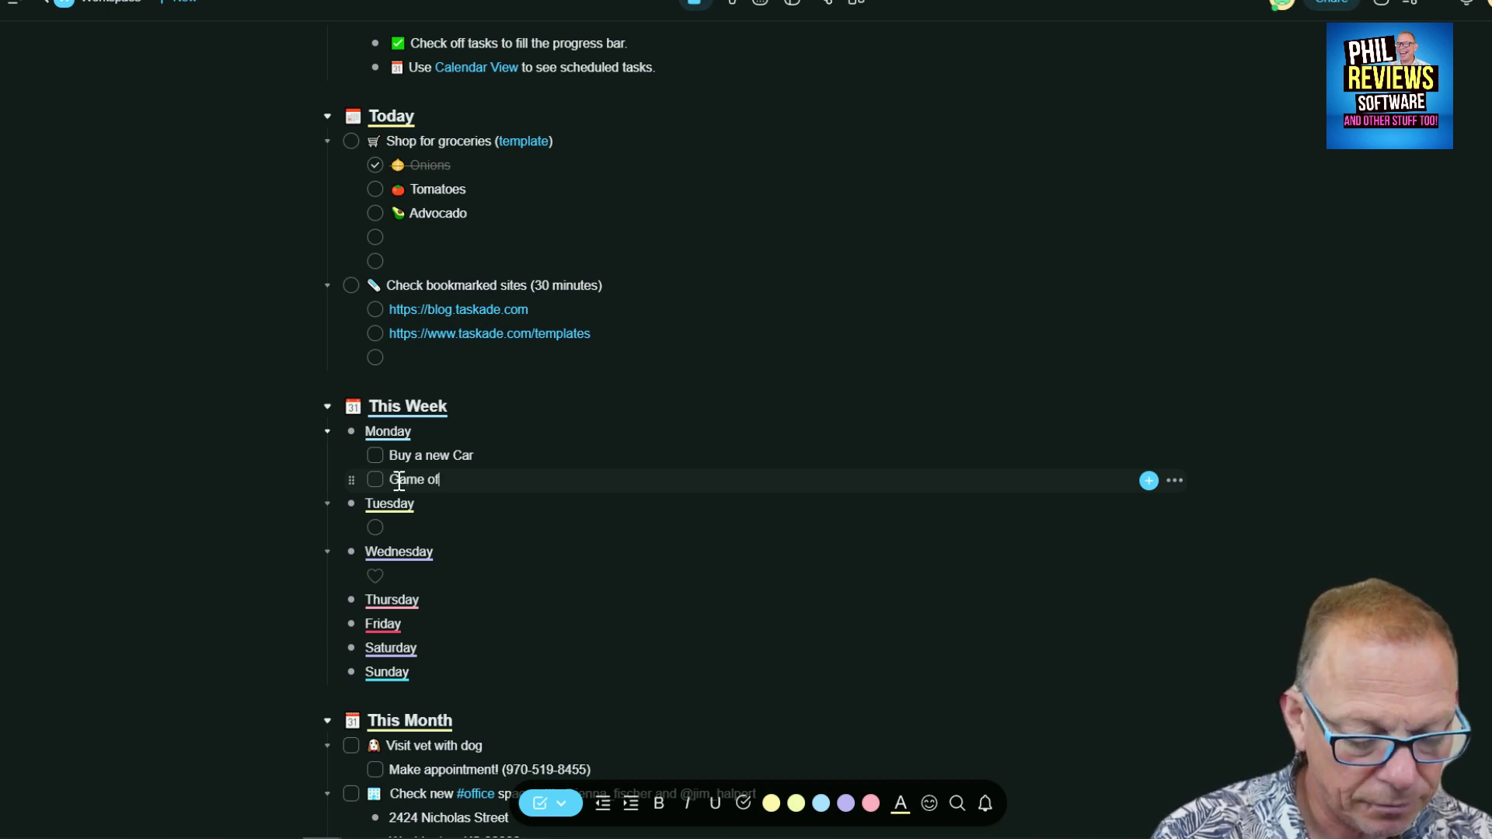
pyautogui.write('me of Sq')
pyautogui.press('Tab')
pyautogui.write('ua')
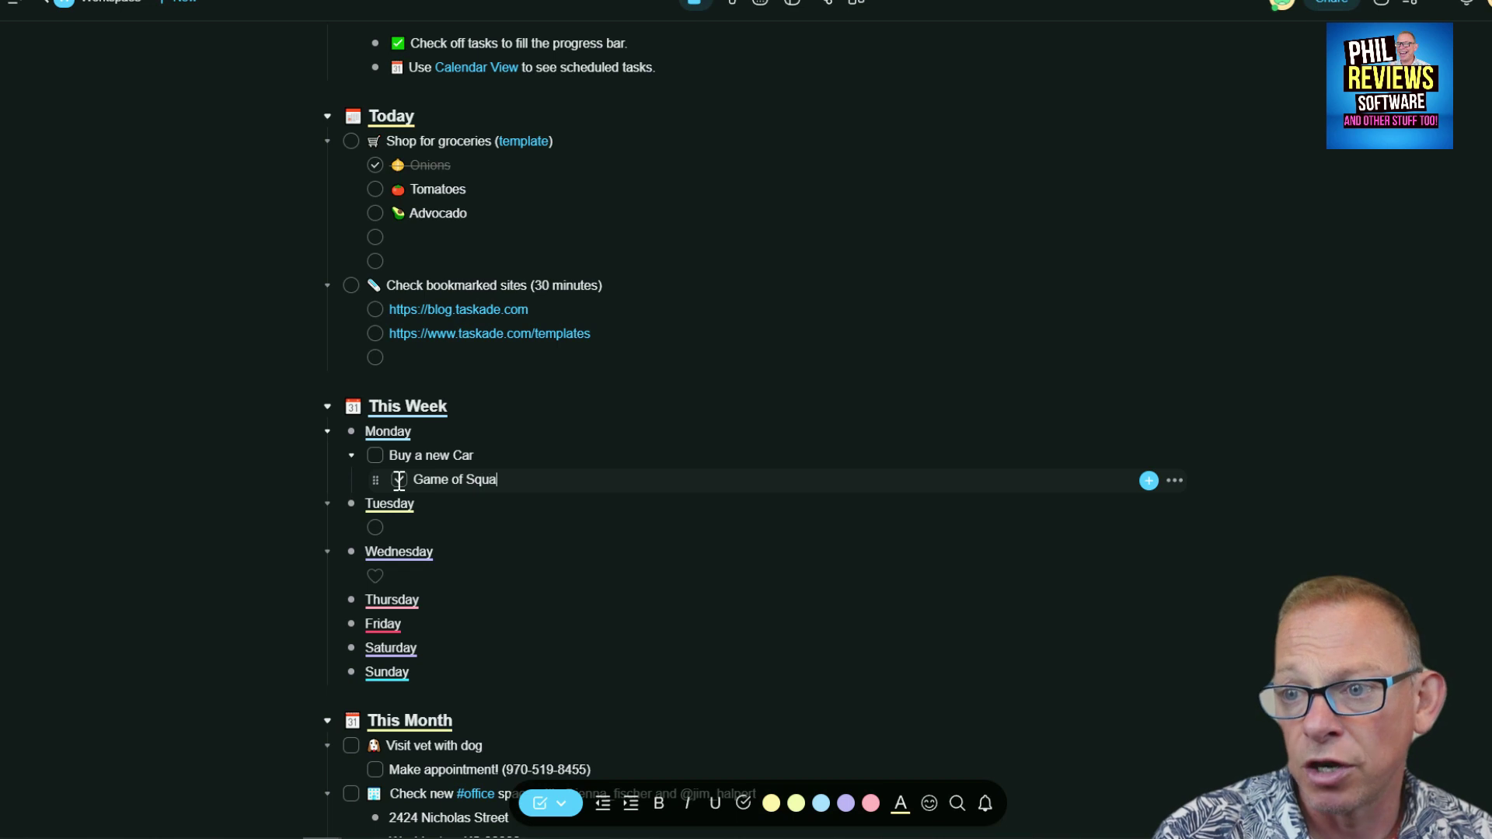
pyautogui.write('sh')
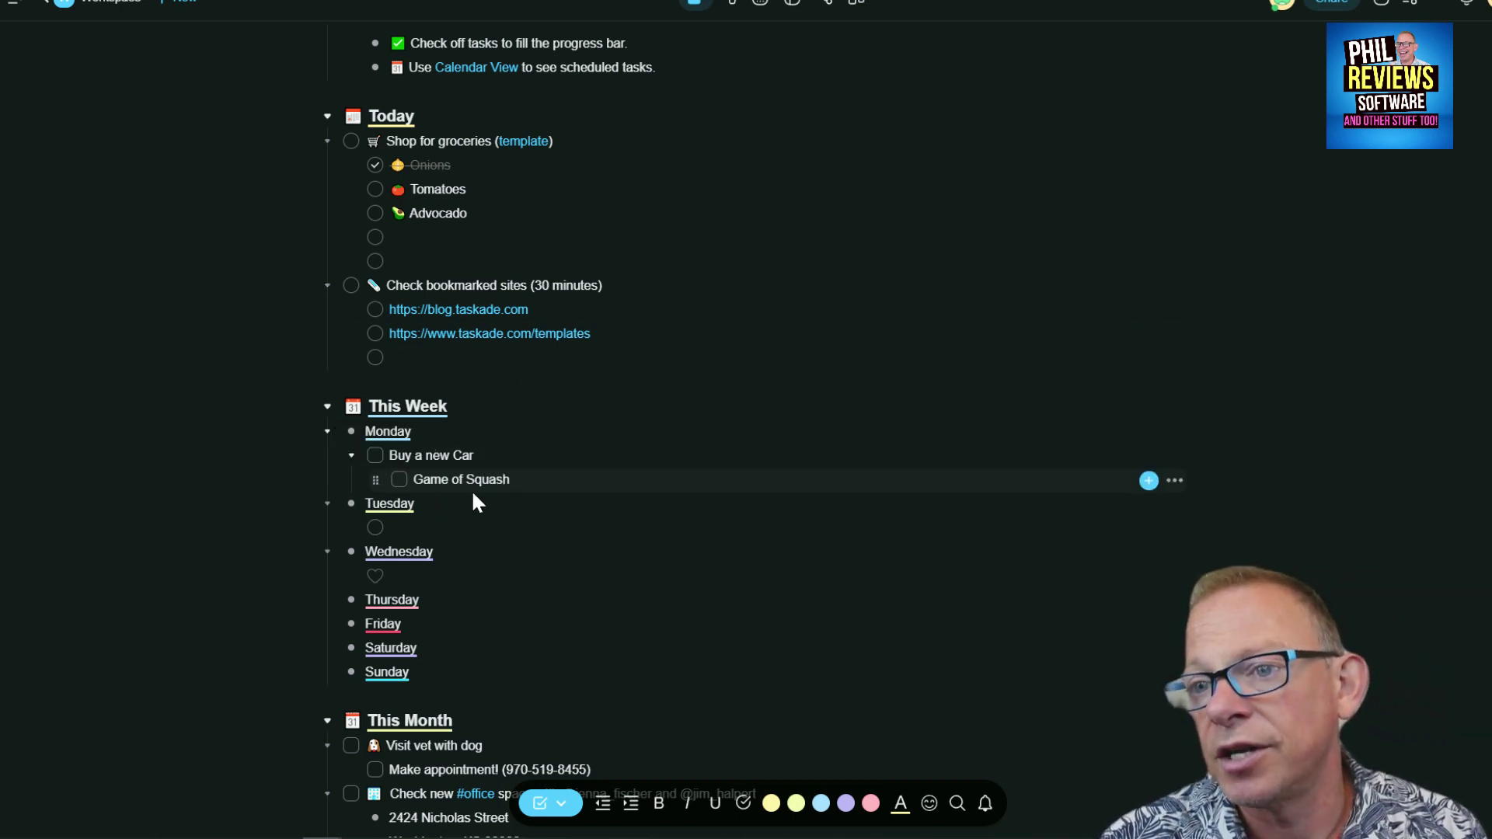
pyautogui.moveTo(376, 480); pyautogui.dragTo(412, 481)
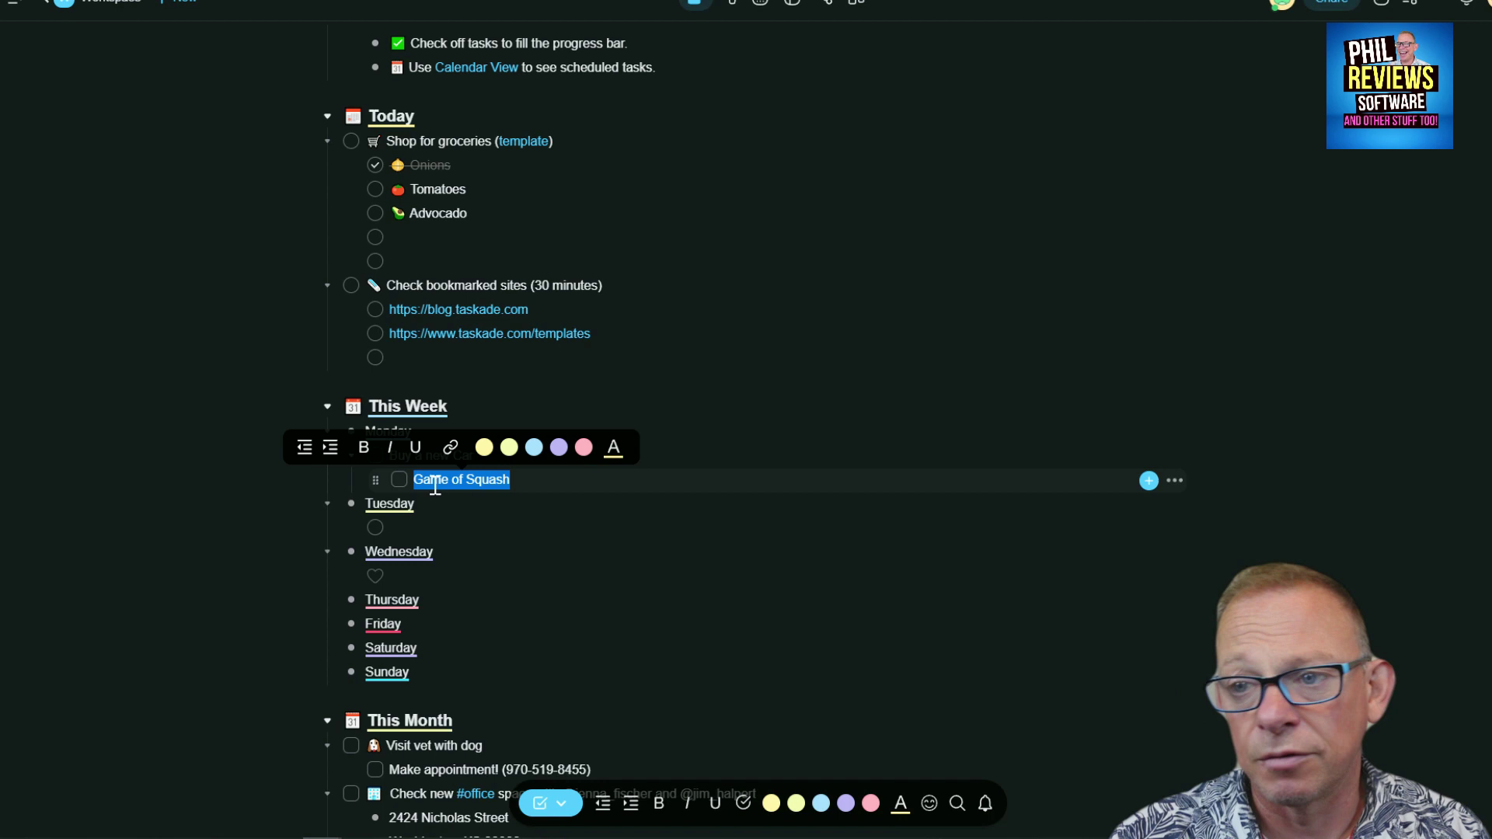
pyautogui.write('Check MOT')
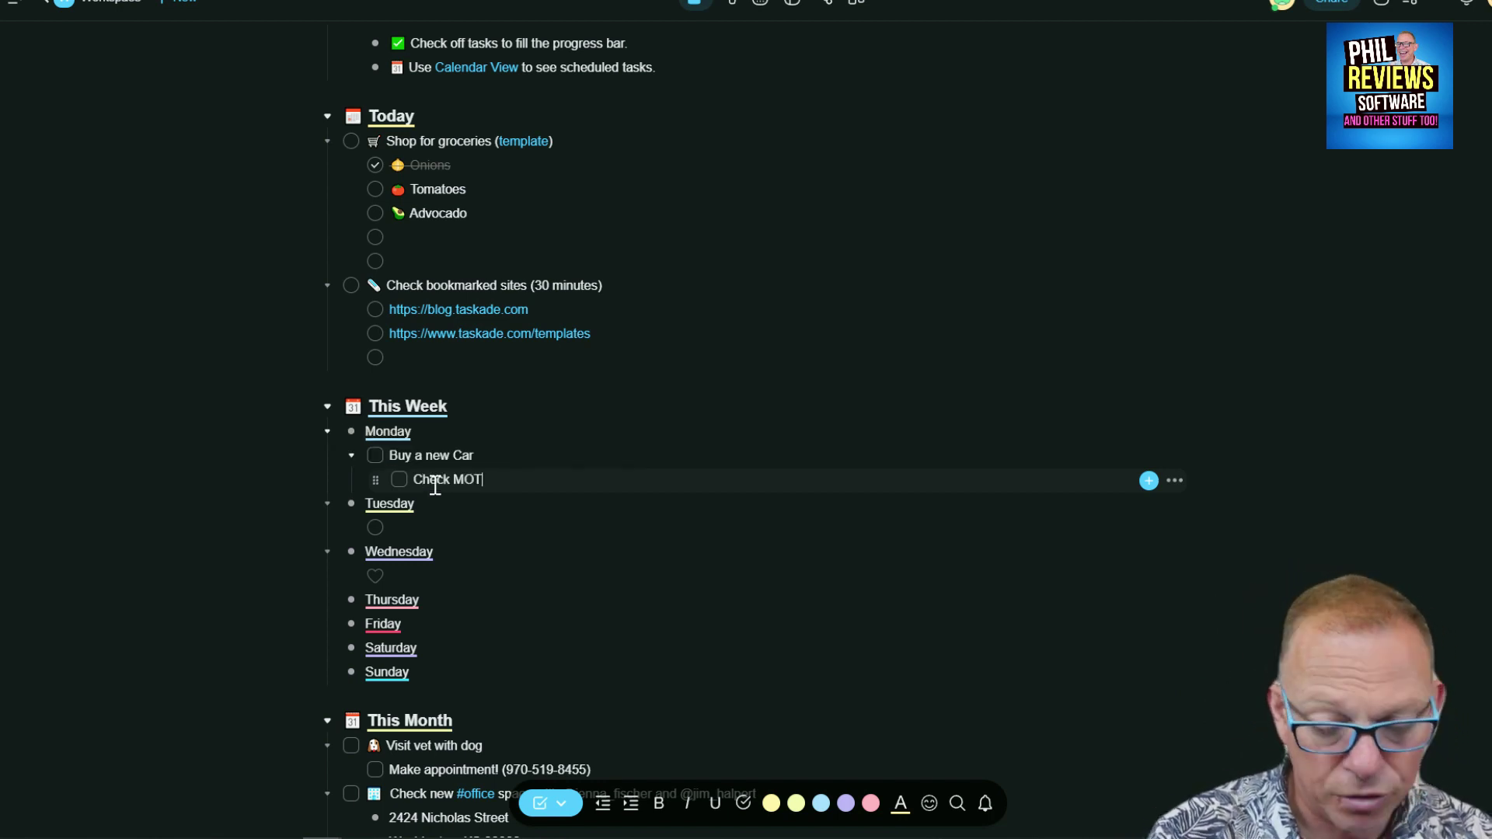
pyautogui.press('Return')
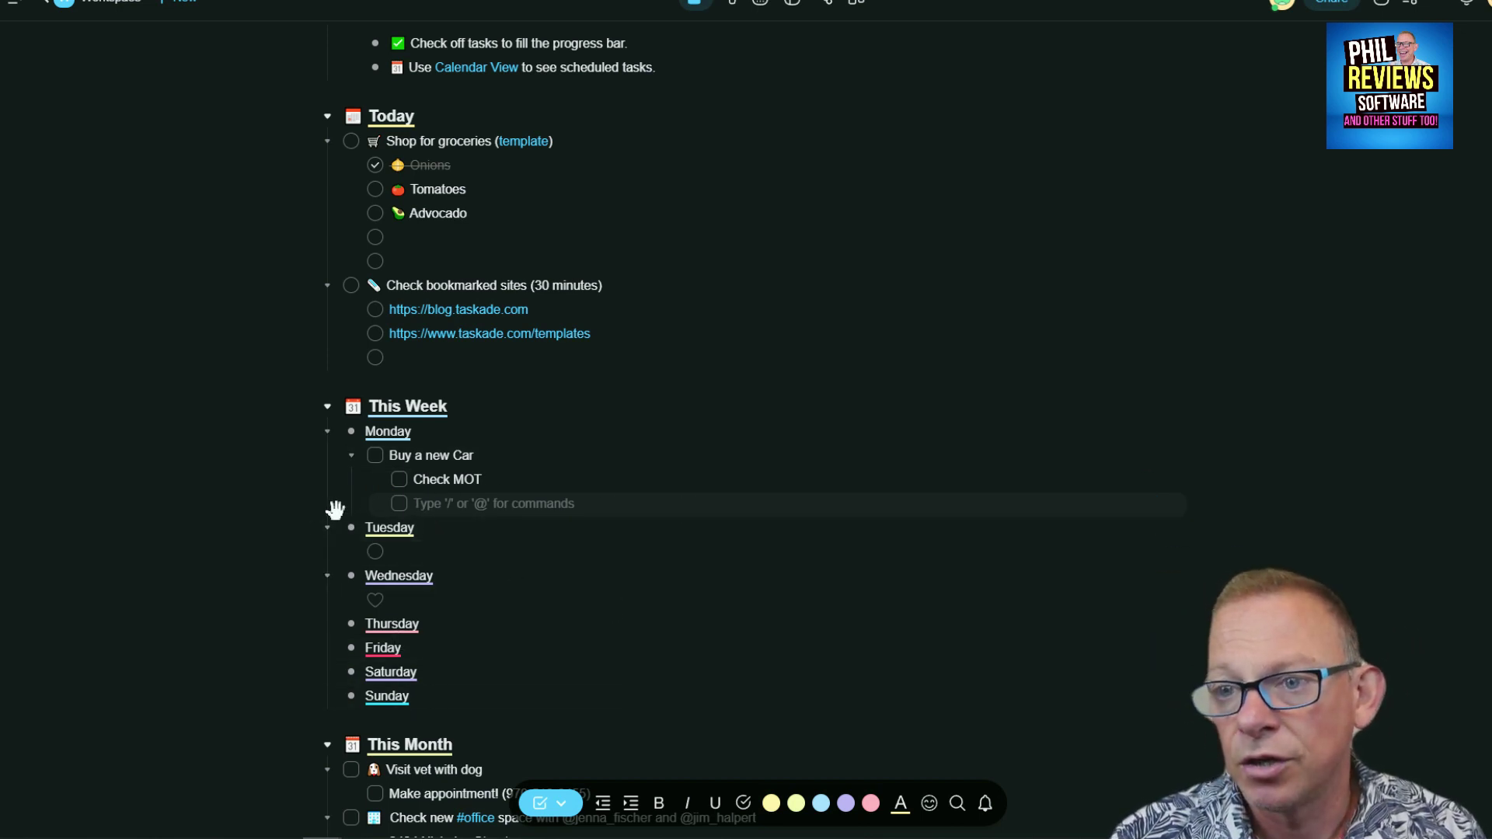
# Add a new empty item below Monday's tasks, just above Tuesday, using Add task below
pyautogui.click(311, 432)
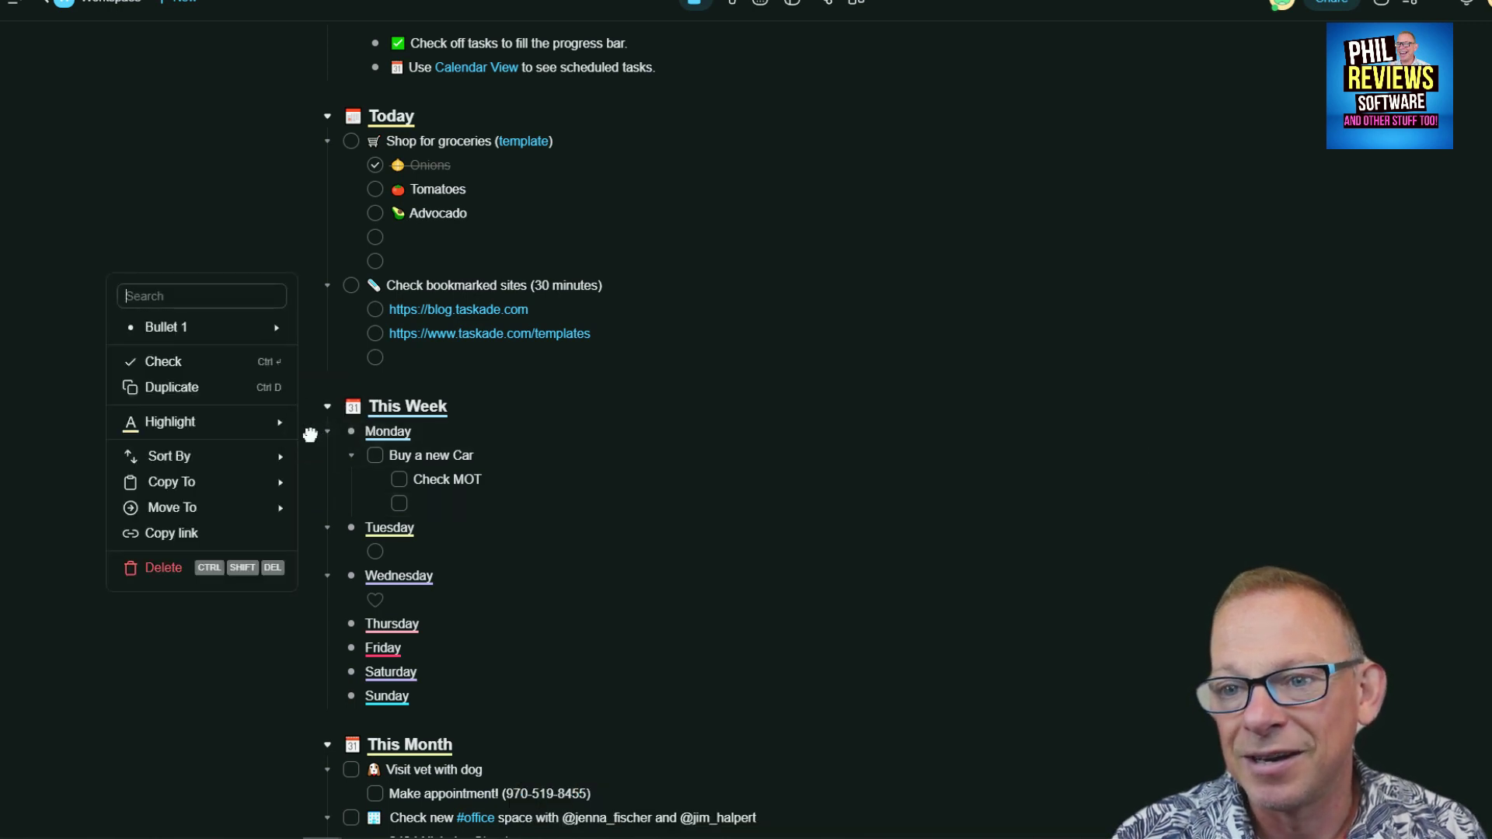
pyautogui.click(440, 429)
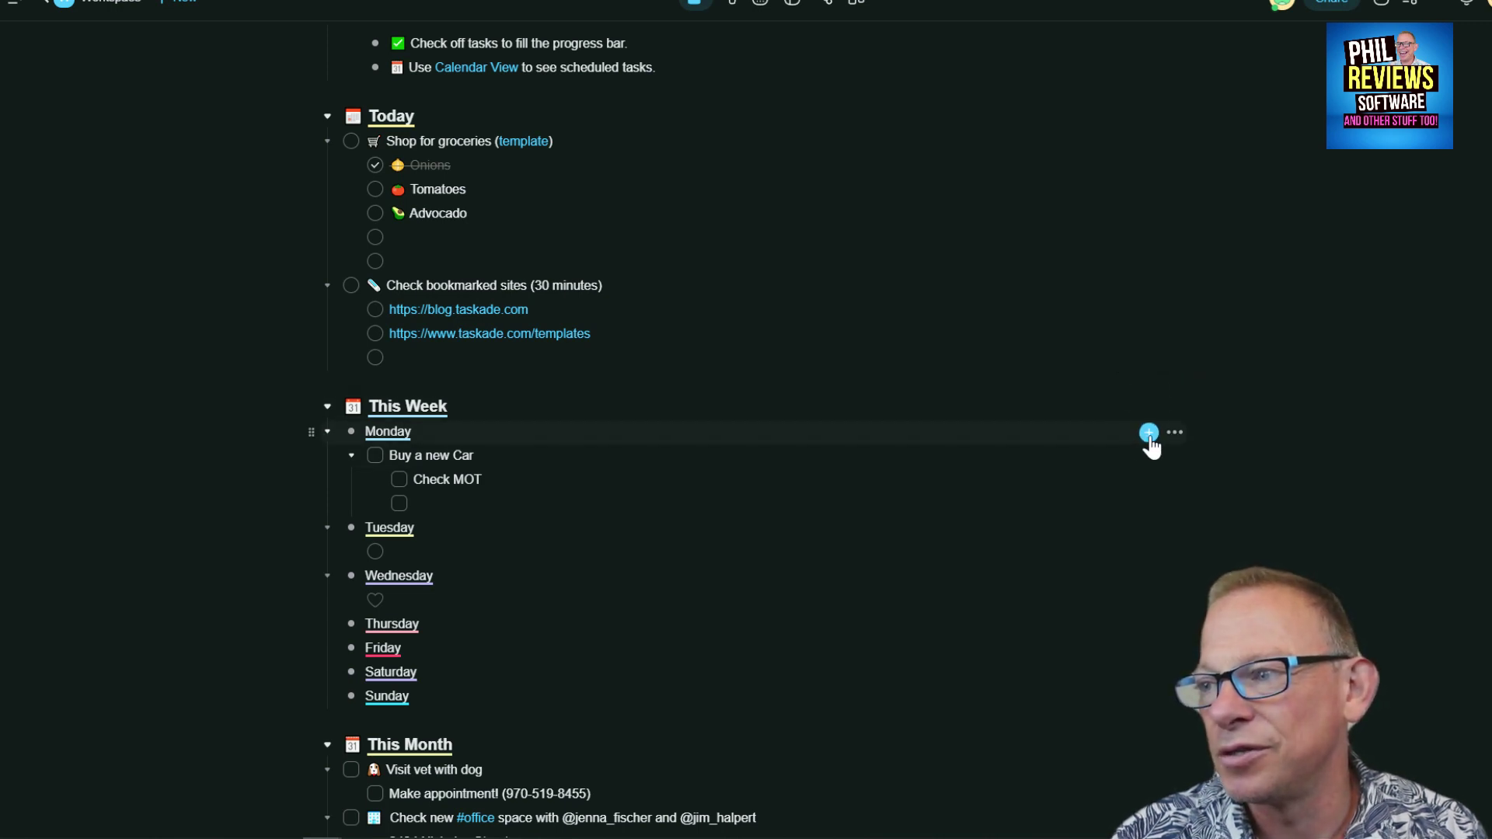
pyautogui.click(1148, 435)
pyautogui.click(1143, 435)
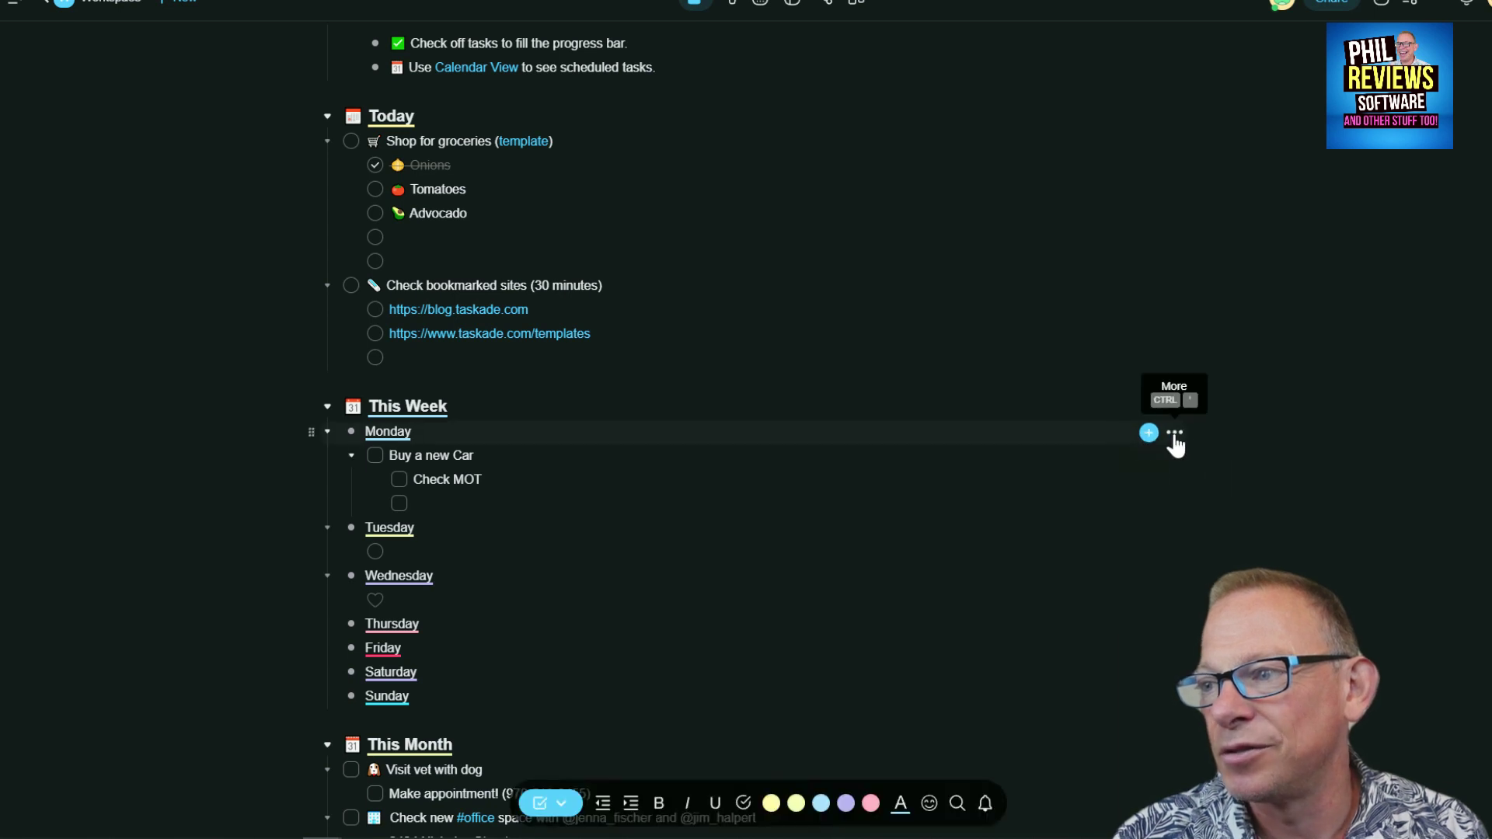
pyautogui.click(1174, 434)
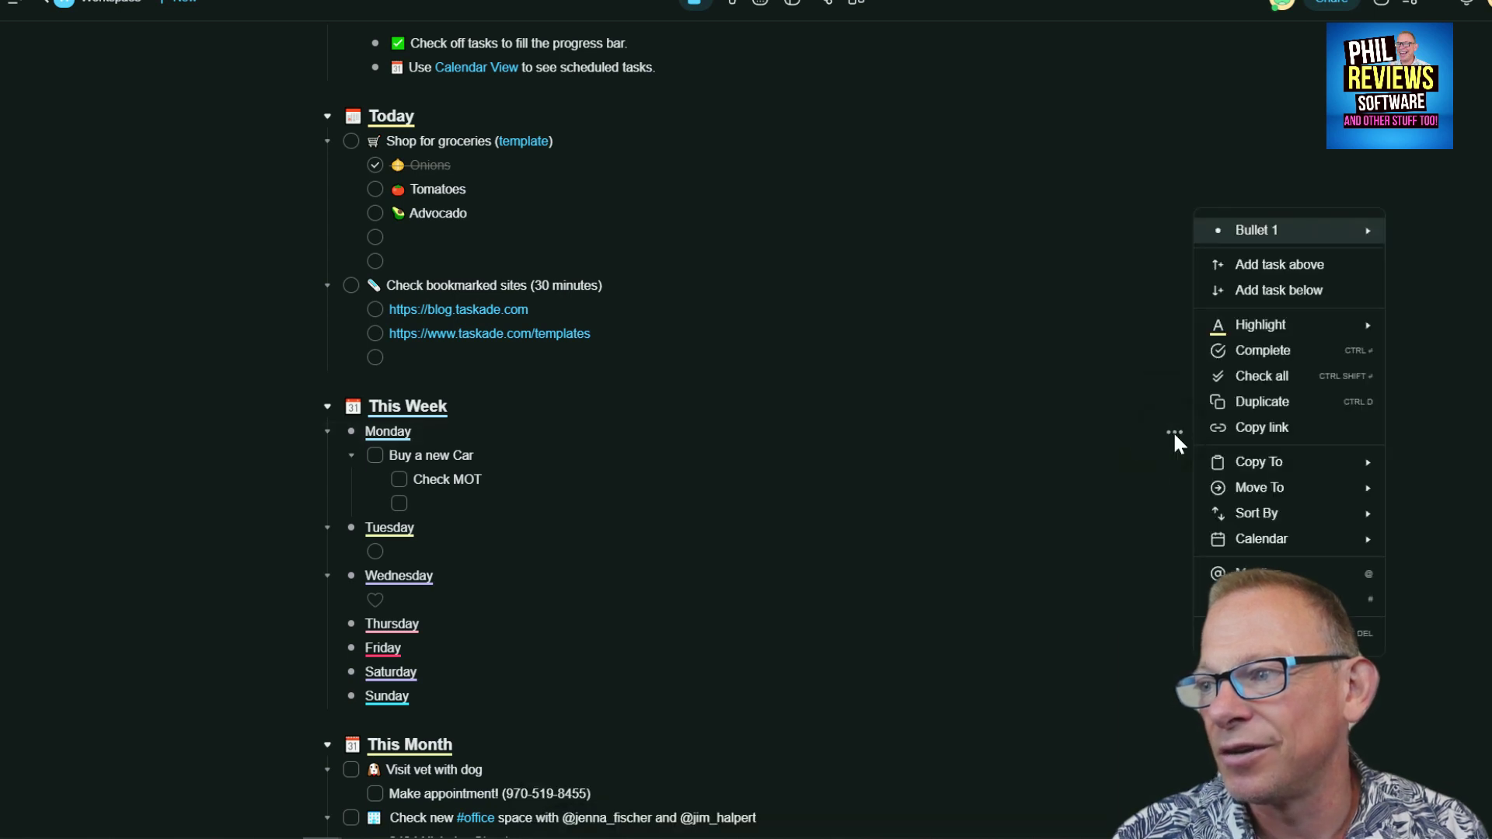
pyautogui.click(1270, 298)
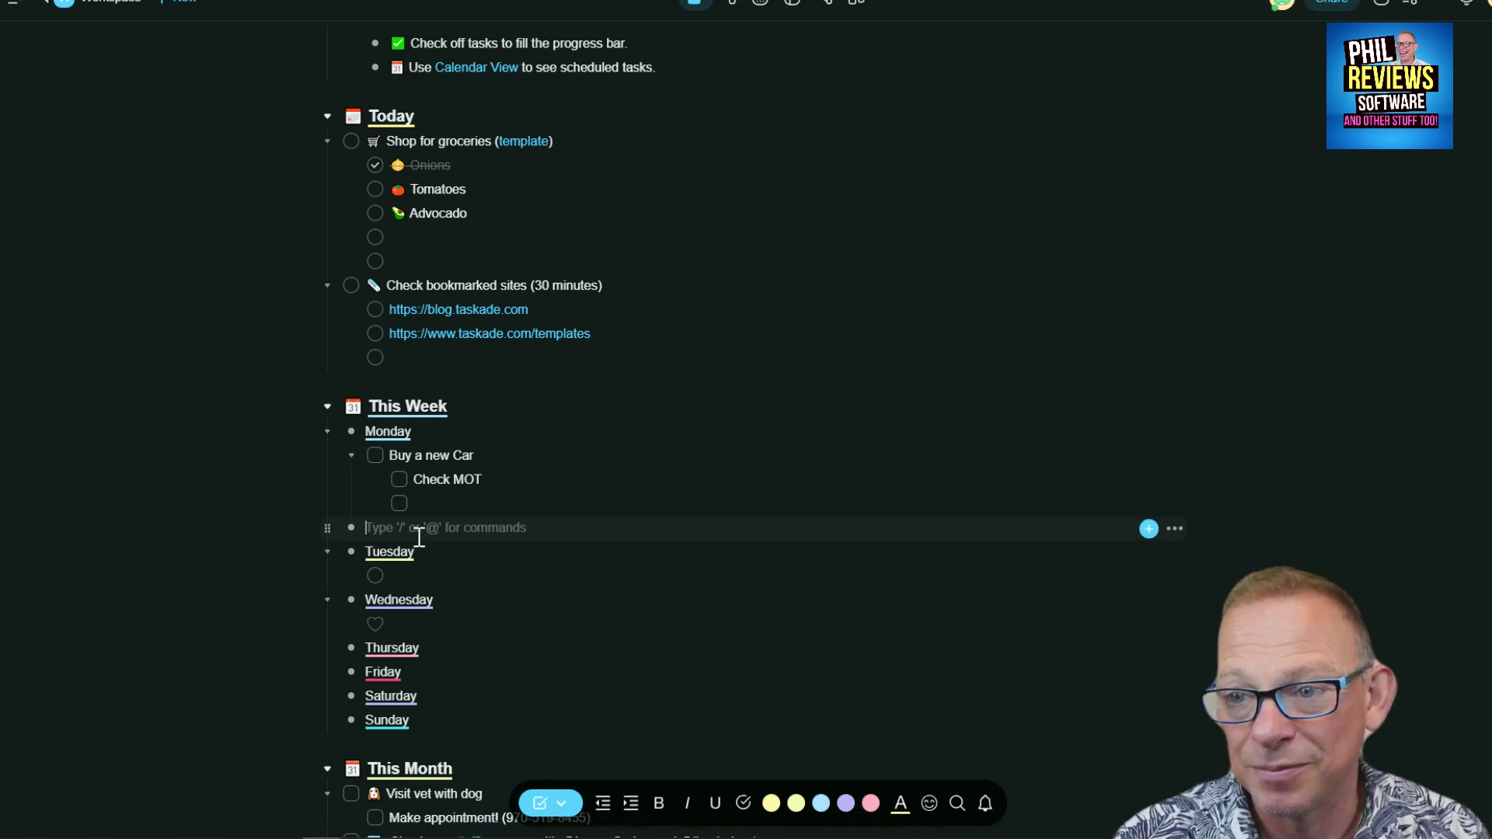
pyautogui.moveTo(567, 386)
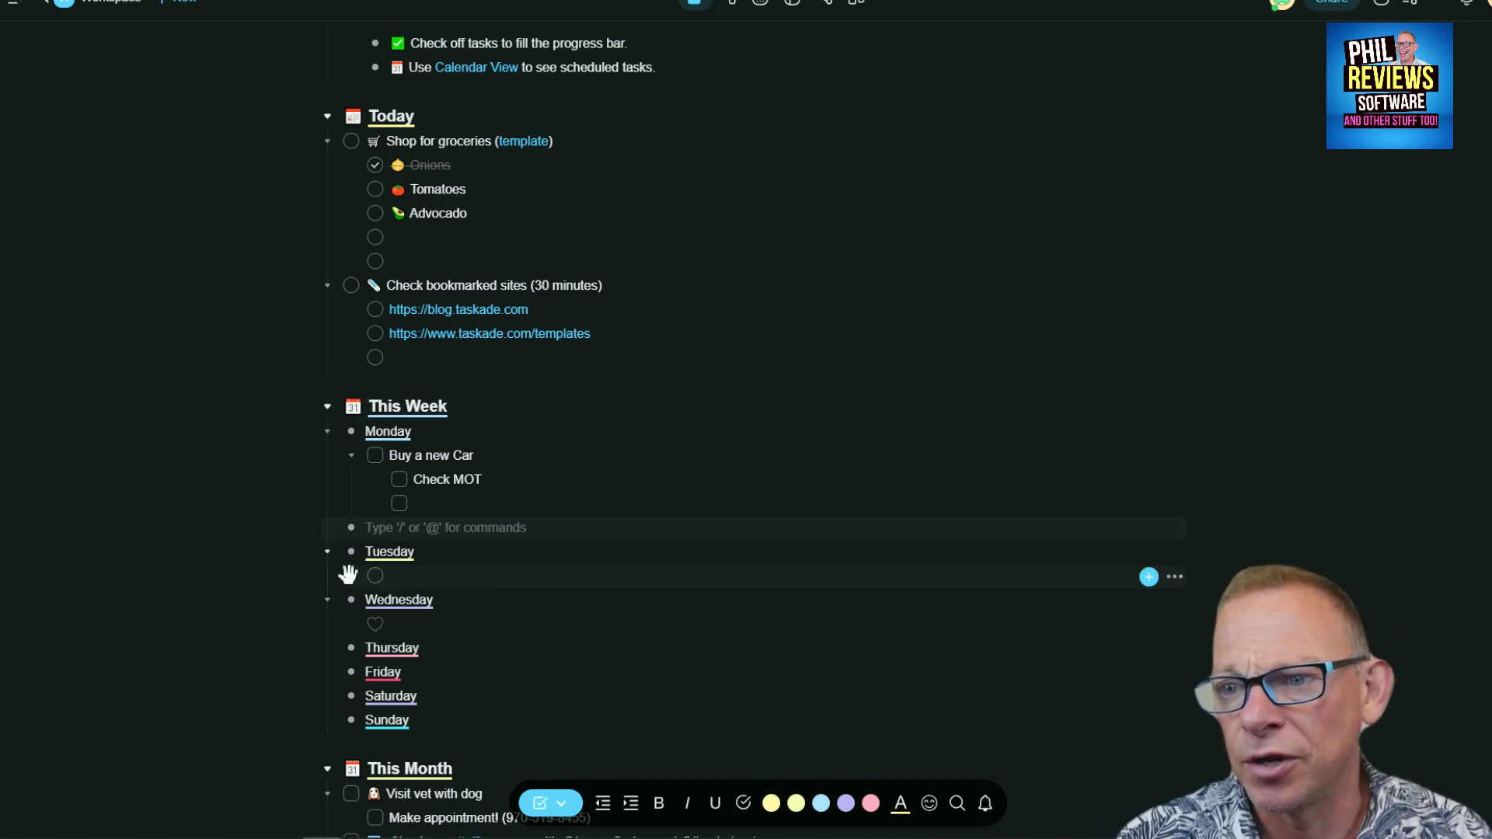
pyautogui.click(328, 531)
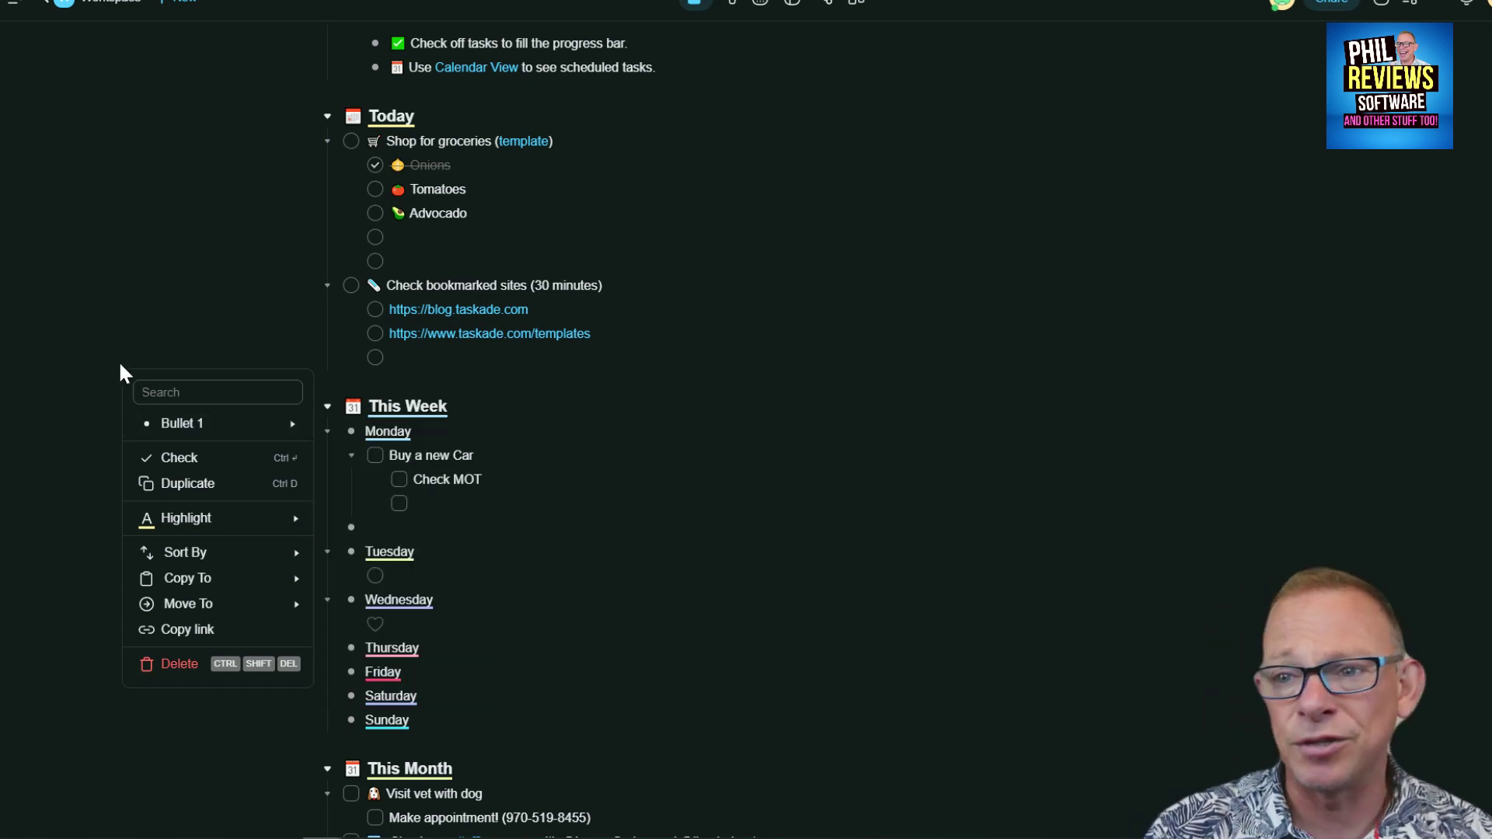
# Make the new row a round check task 'Play Squash' and tick Buy a new Car as done
pyautogui.moveTo(144, 421)
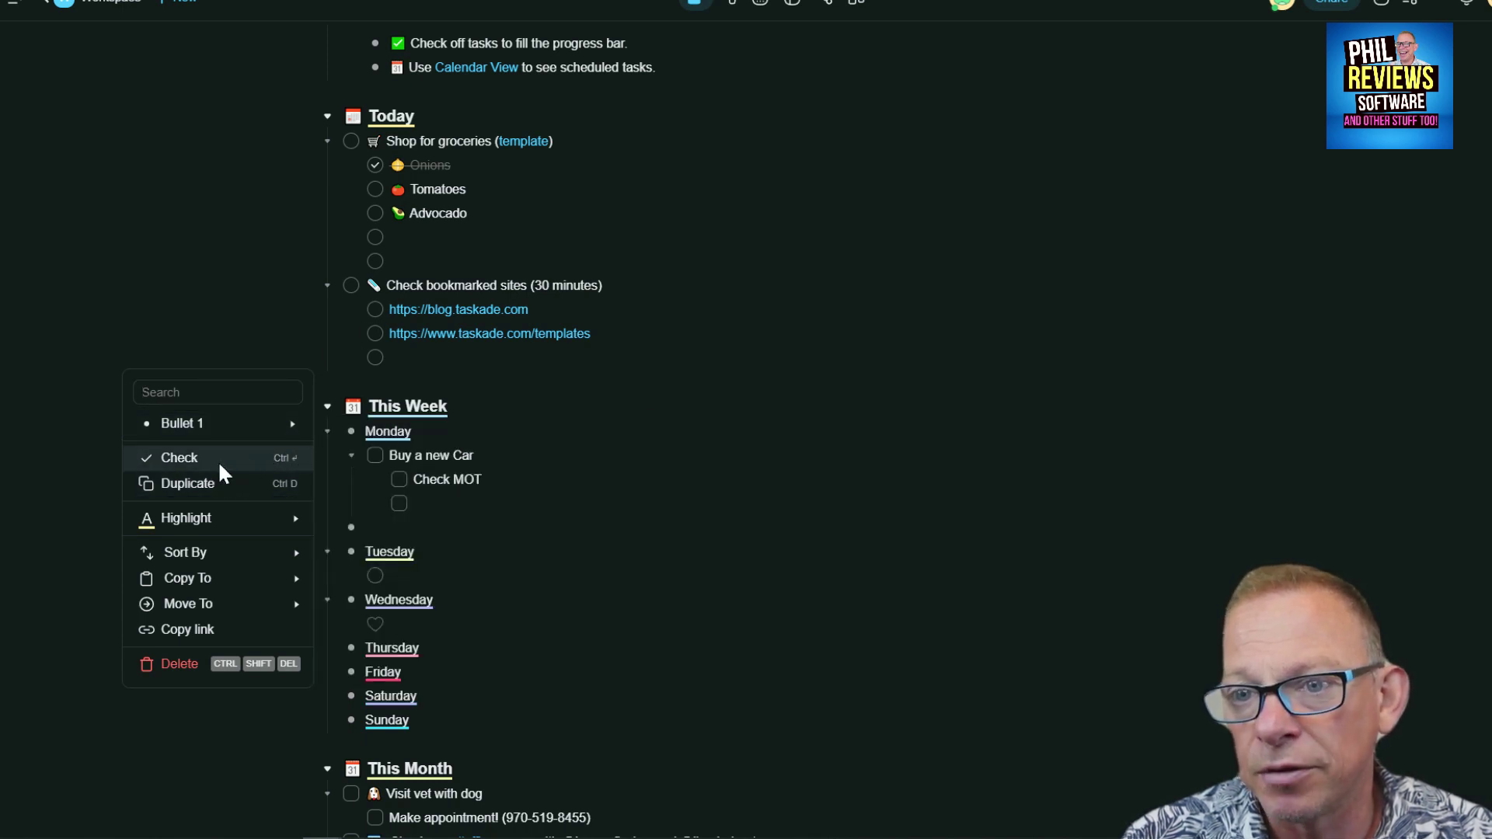
pyautogui.moveTo(246, 423)
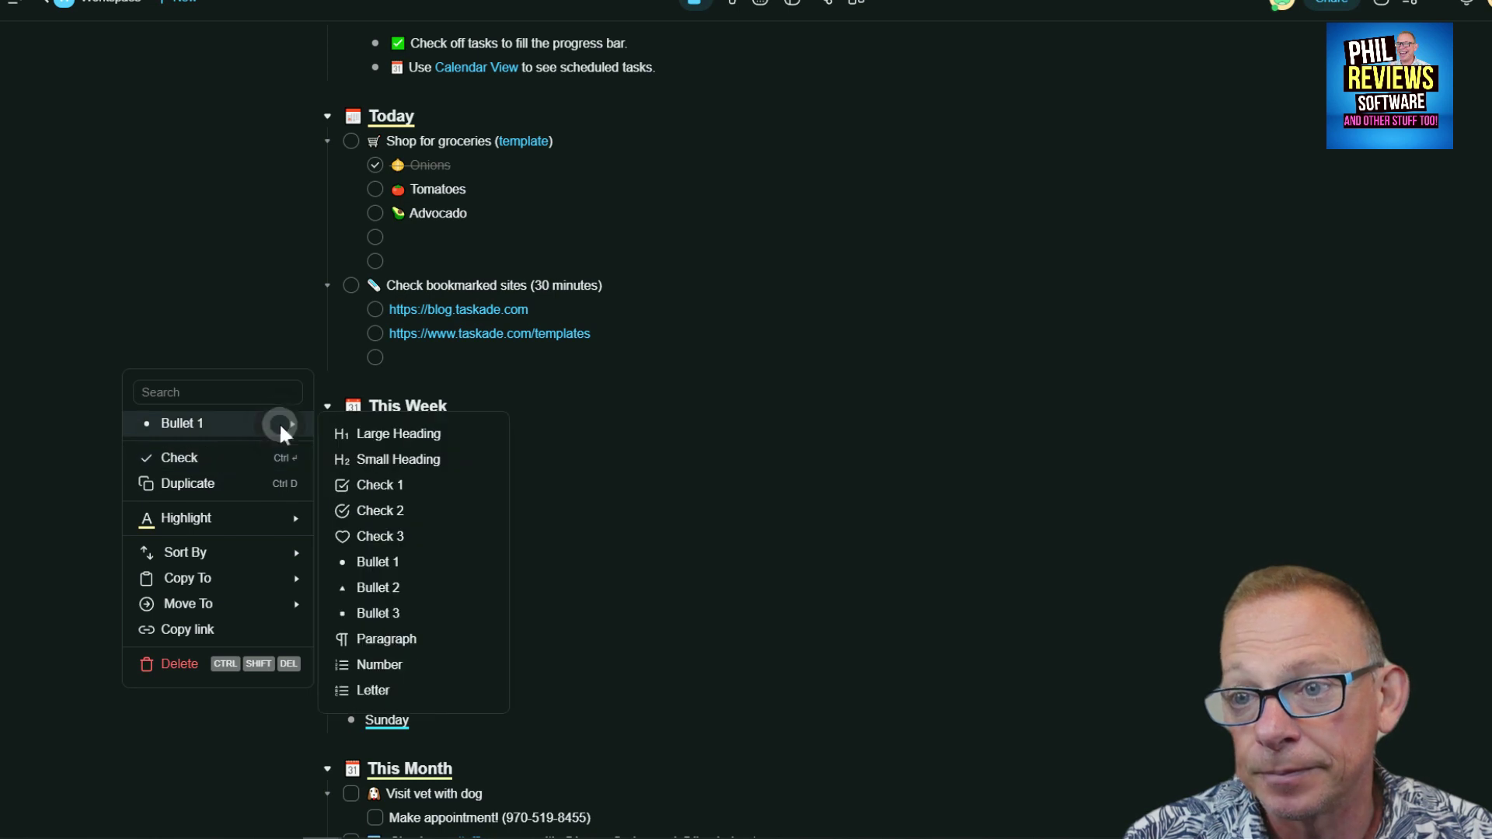
pyautogui.click(379, 503)
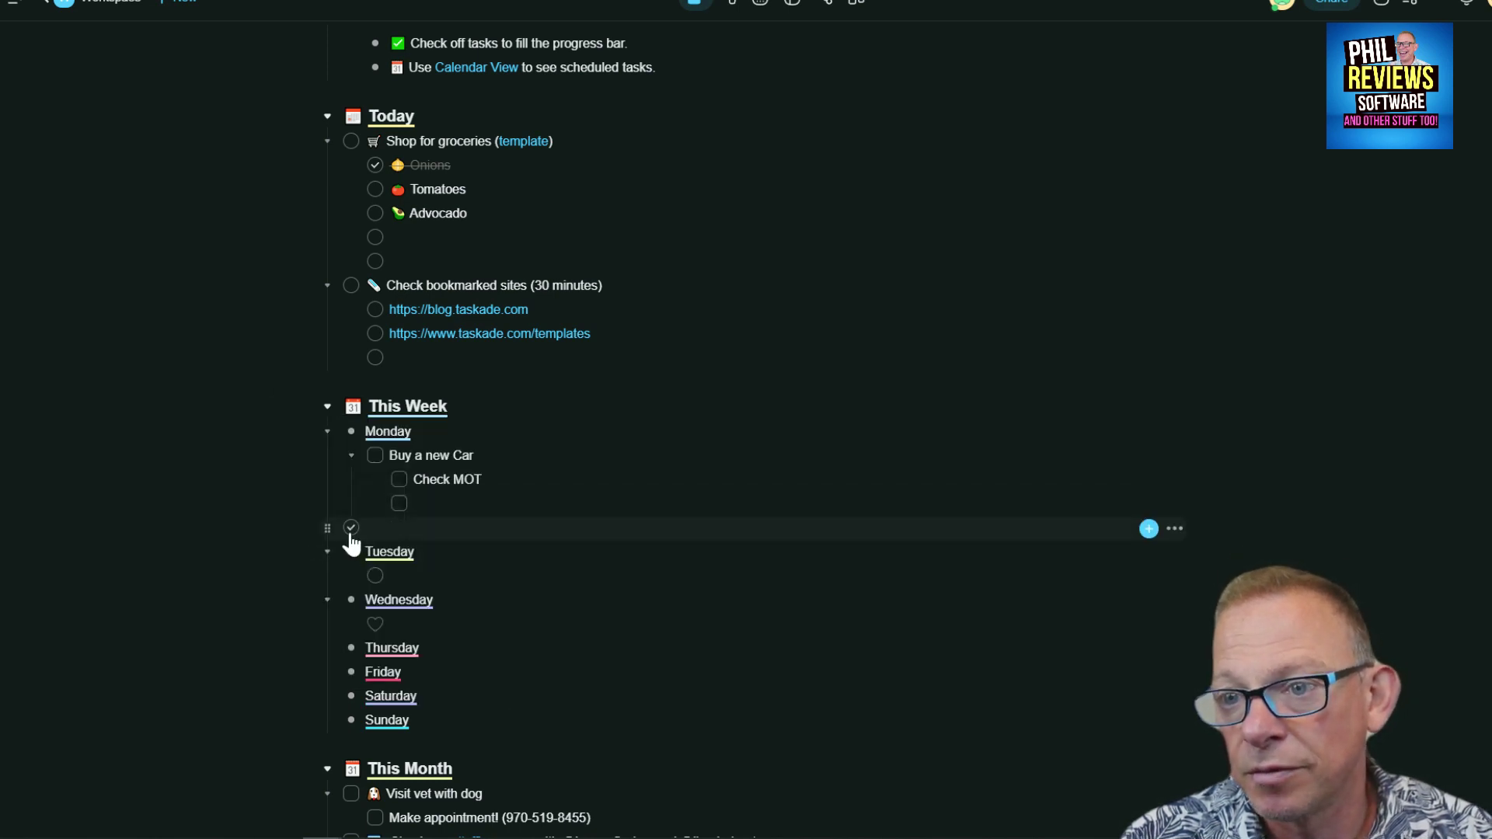
pyautogui.click(387, 528)
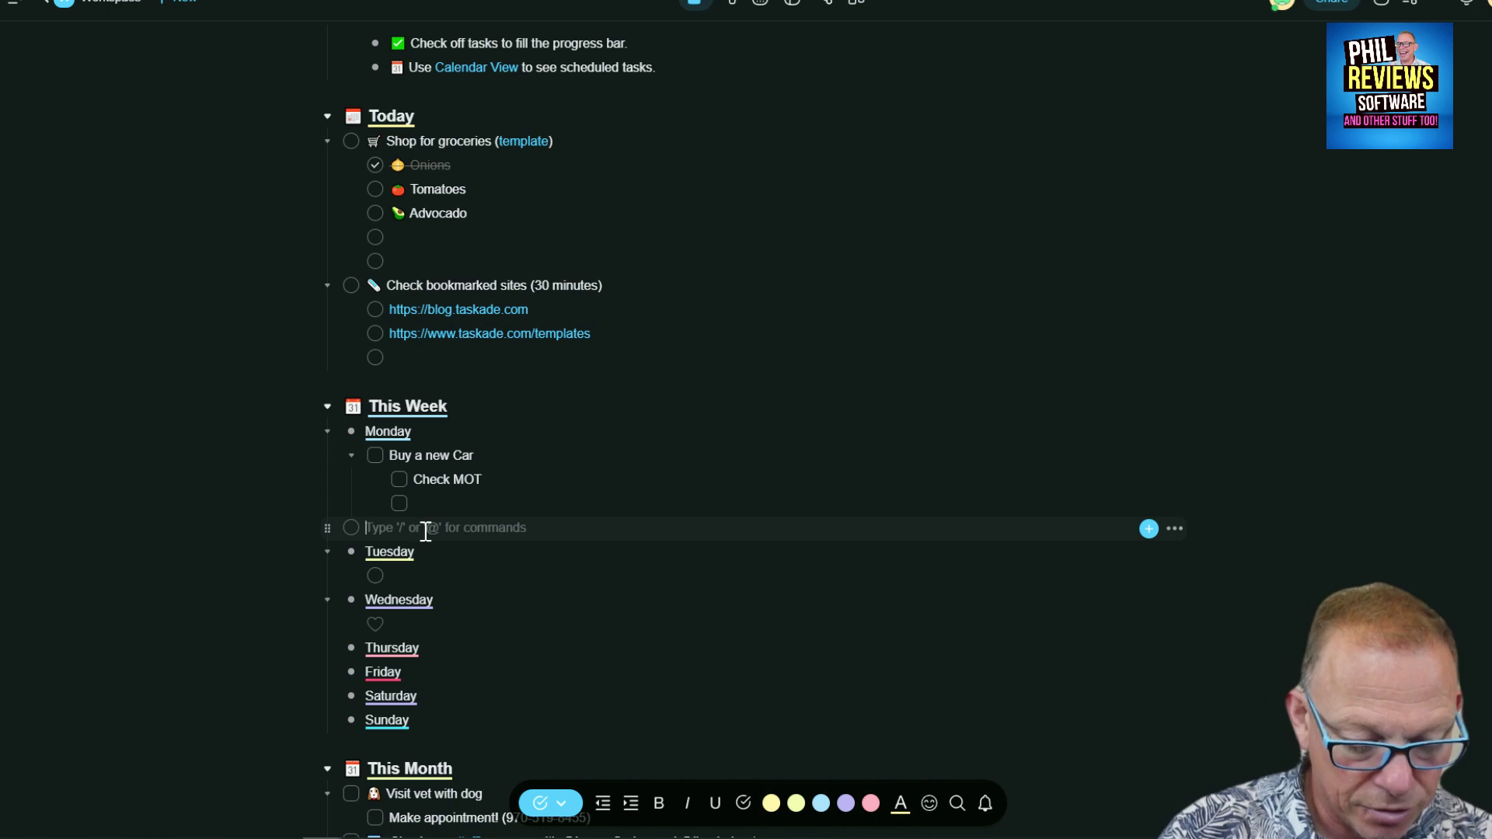
pyautogui.write('Play Squash')
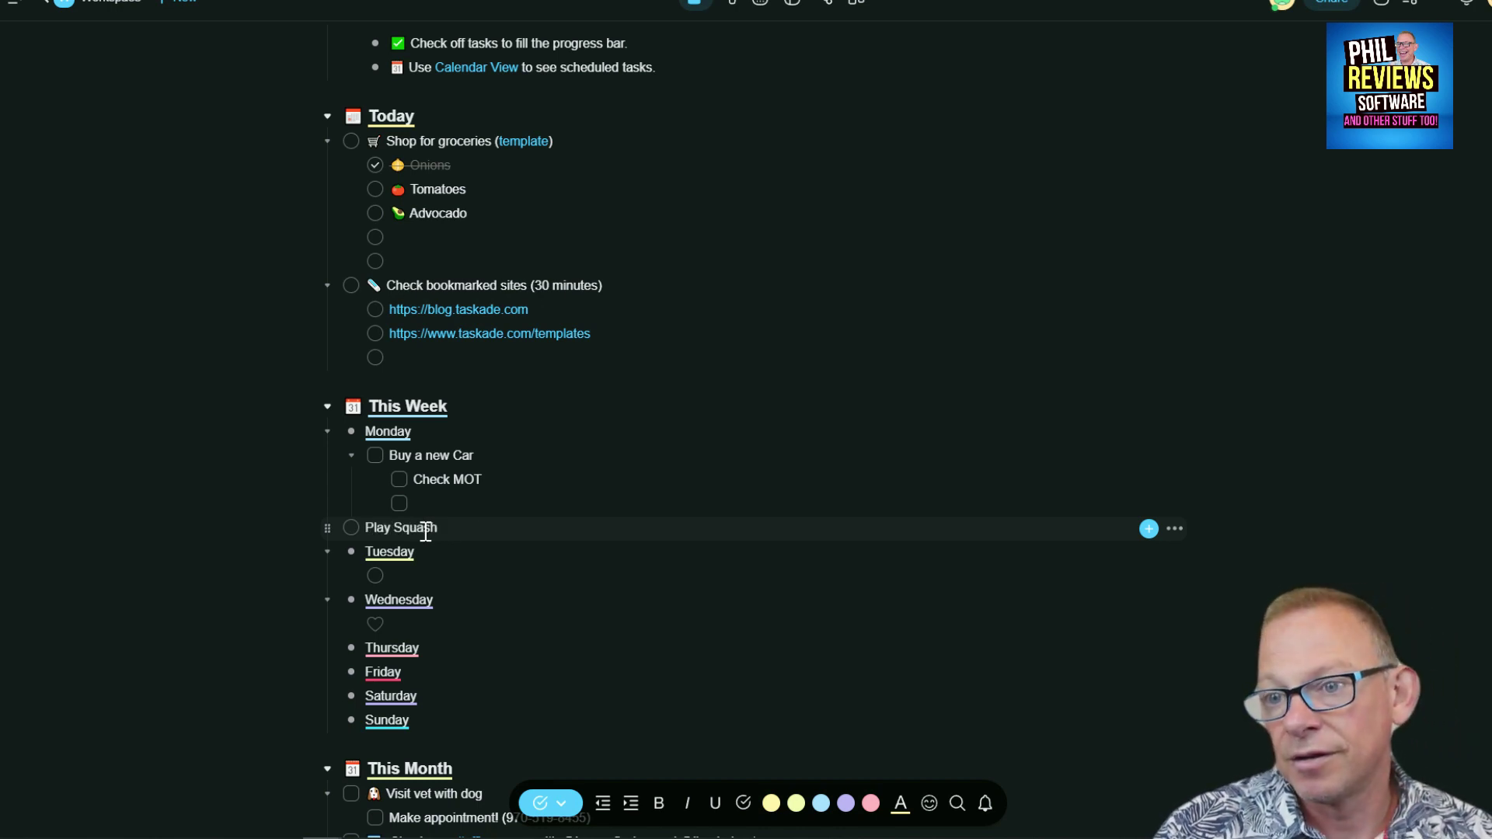
pyautogui.press('Return')
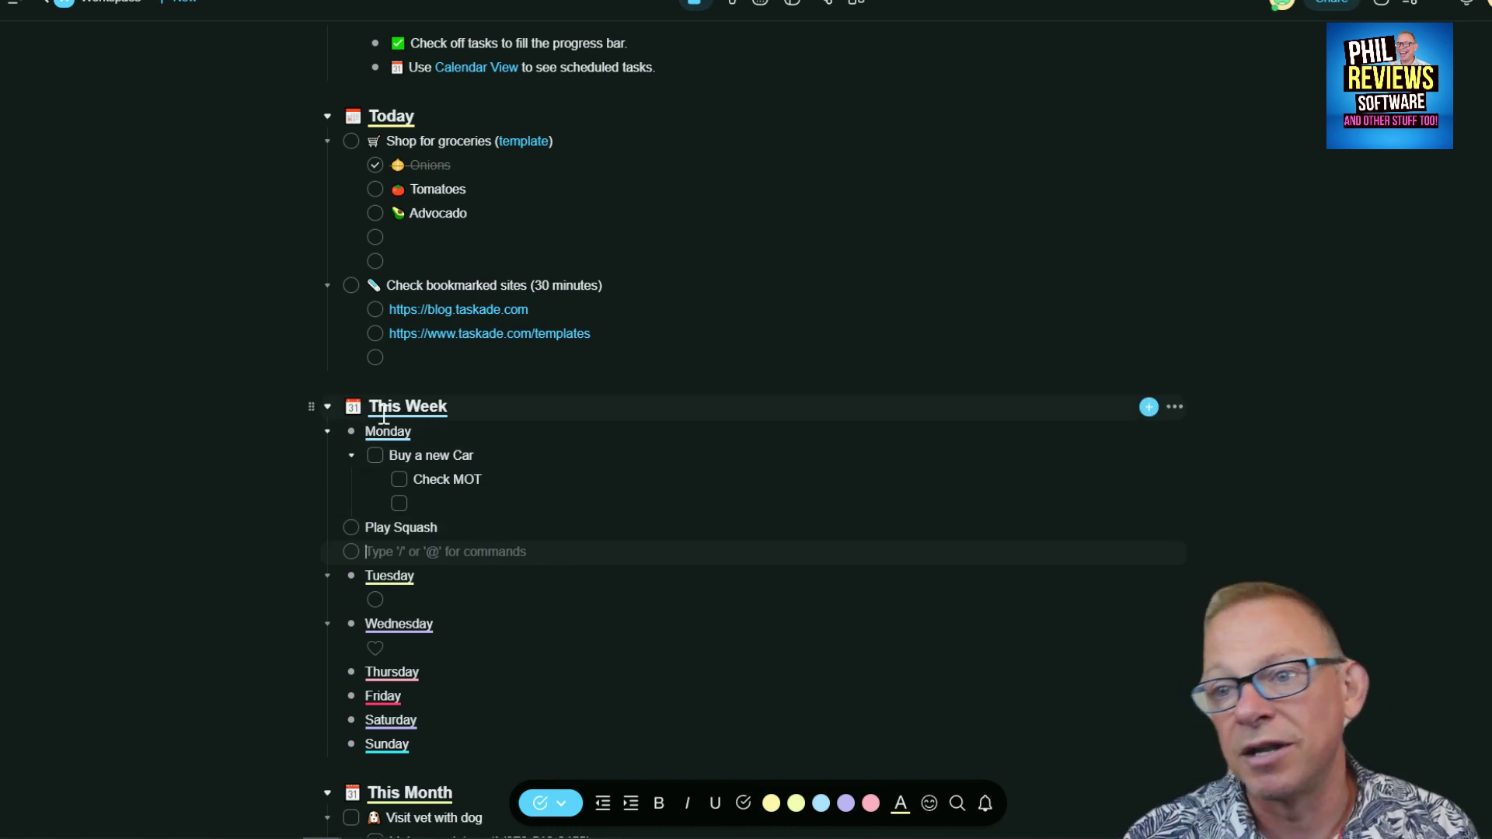
pyautogui.scroll(-2, 409, 431)
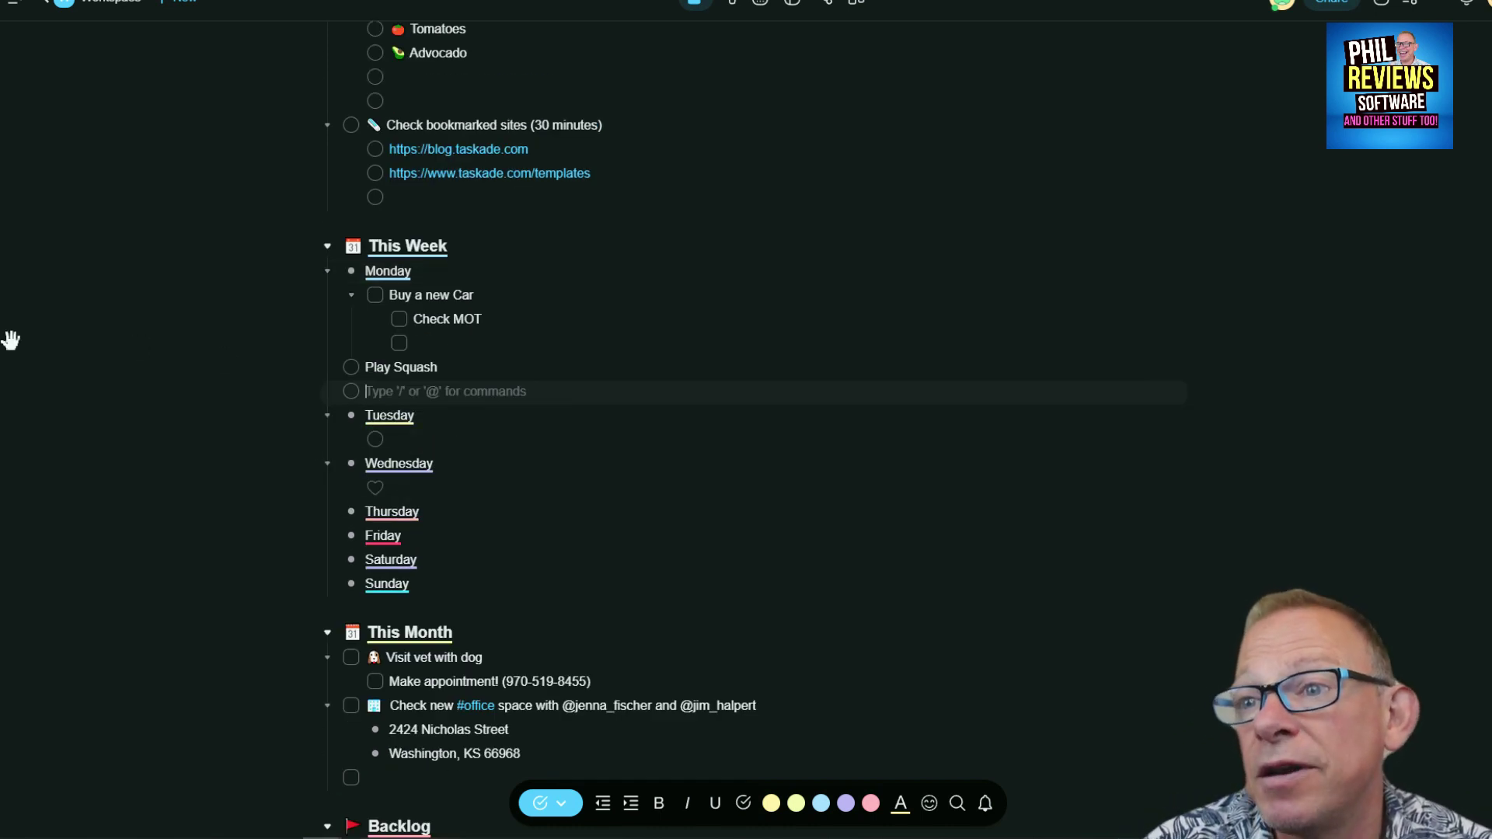
pyautogui.click(375, 295)
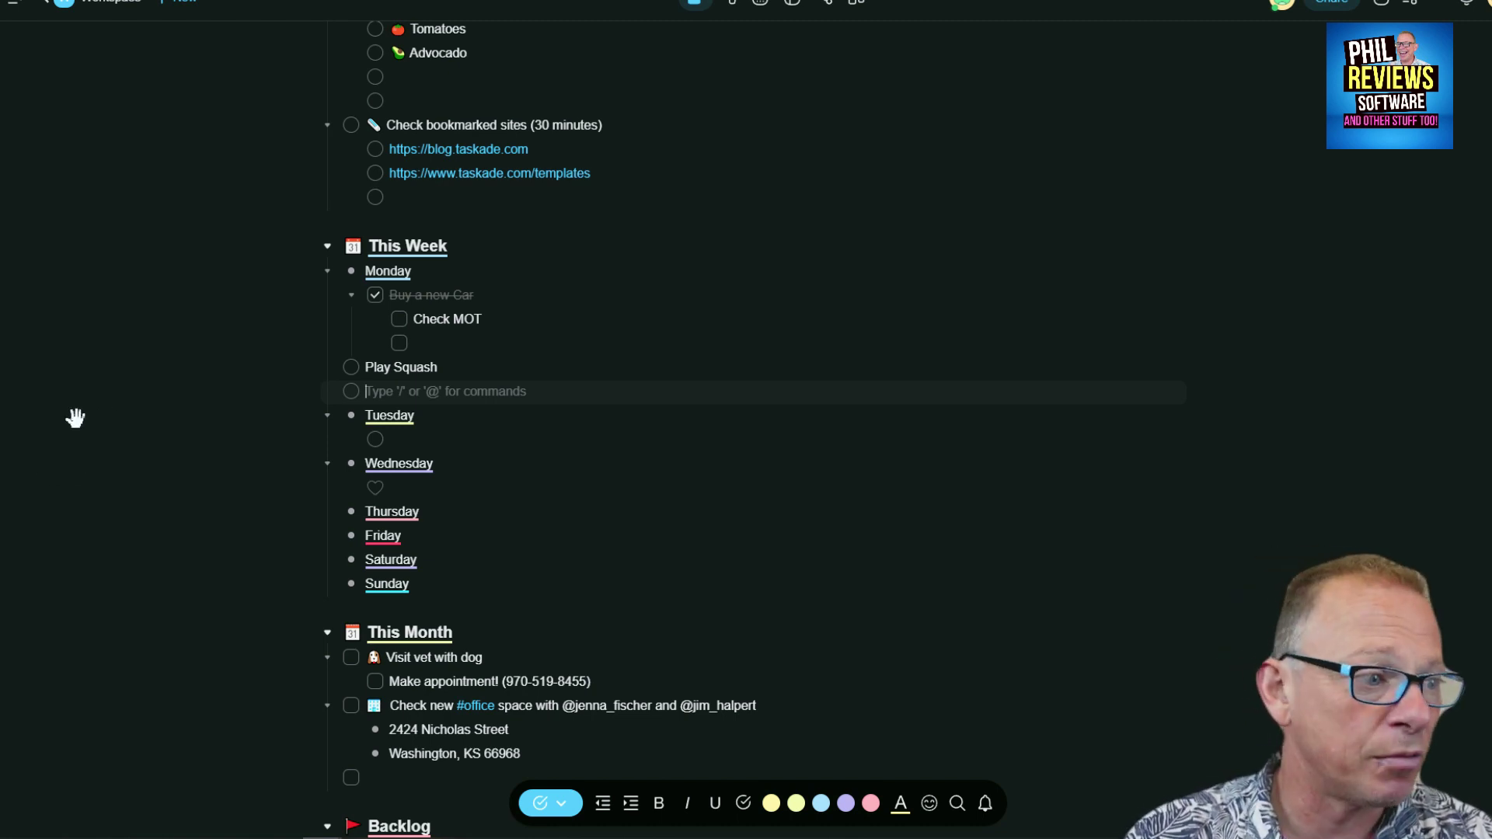
pyautogui.scroll(-1, 134, 440)
pyautogui.scroll(-1, 134, 440)
pyautogui.scroll(5, 133, 436)
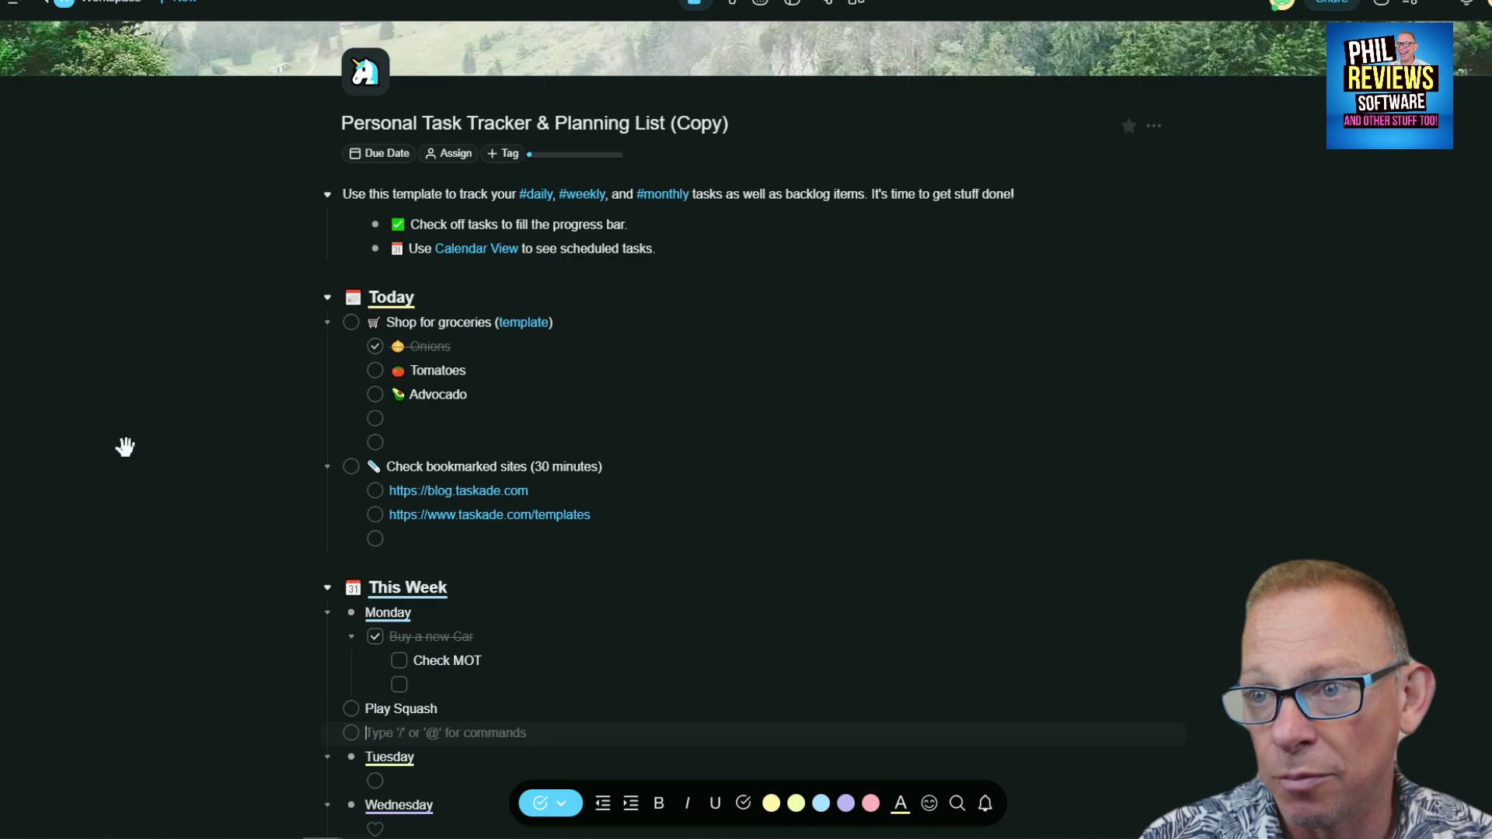
pyautogui.scroll(-6, 123, 443)
pyautogui.scroll(-2, 249, 326)
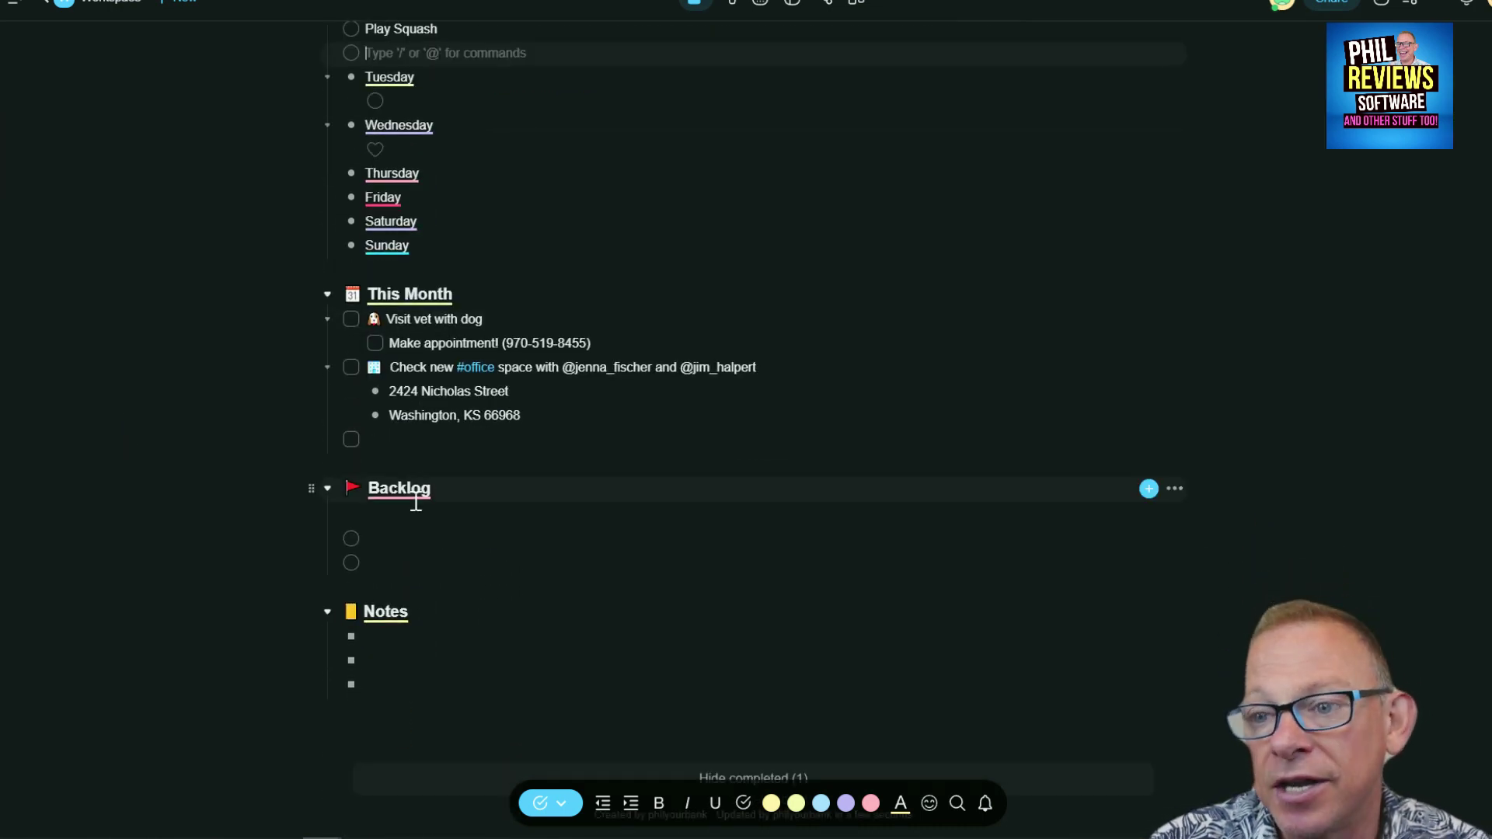
pyautogui.scroll(-1, 393, 669)
pyautogui.scroll(5, 391, 682)
pyautogui.scroll(5, 373, 668)
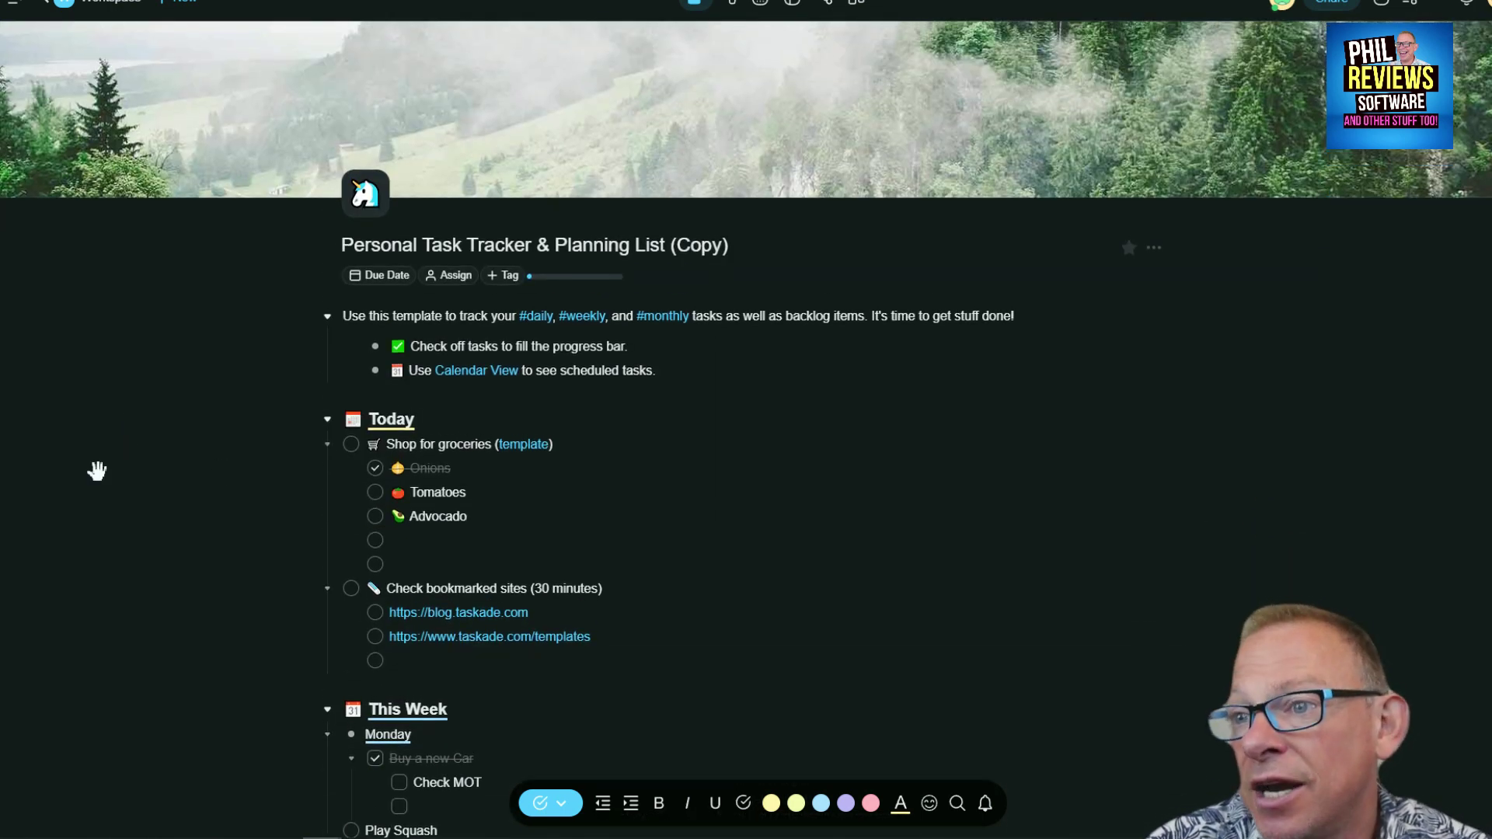
pyautogui.scroll(-5, 207, 463)
pyautogui.scroll(5, 248, 404)
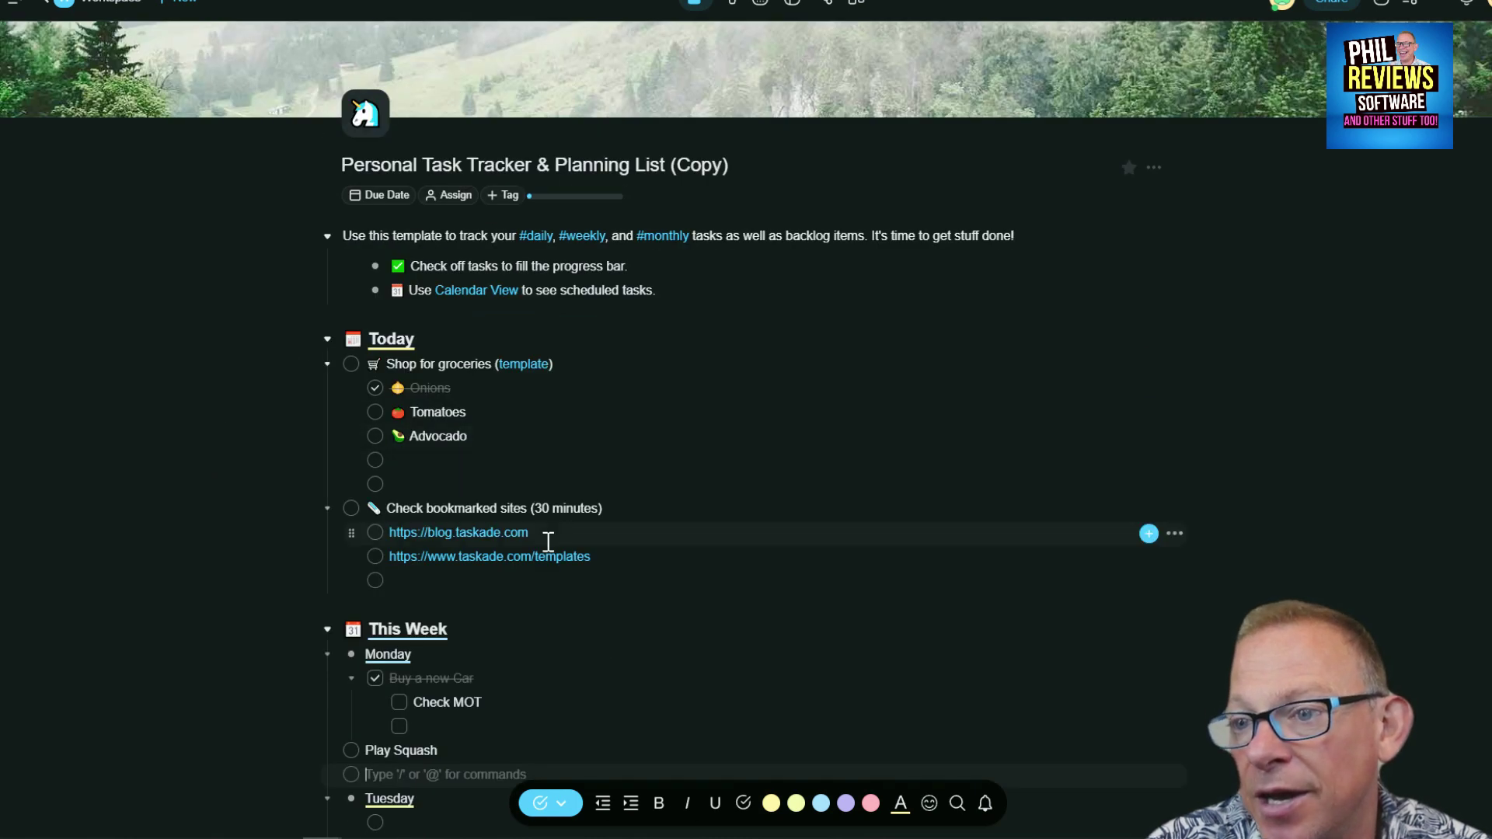
pyautogui.scroll(-1, 334, 583)
pyautogui.scroll(1, 313, 564)
pyautogui.scroll(-5, 106, 415)
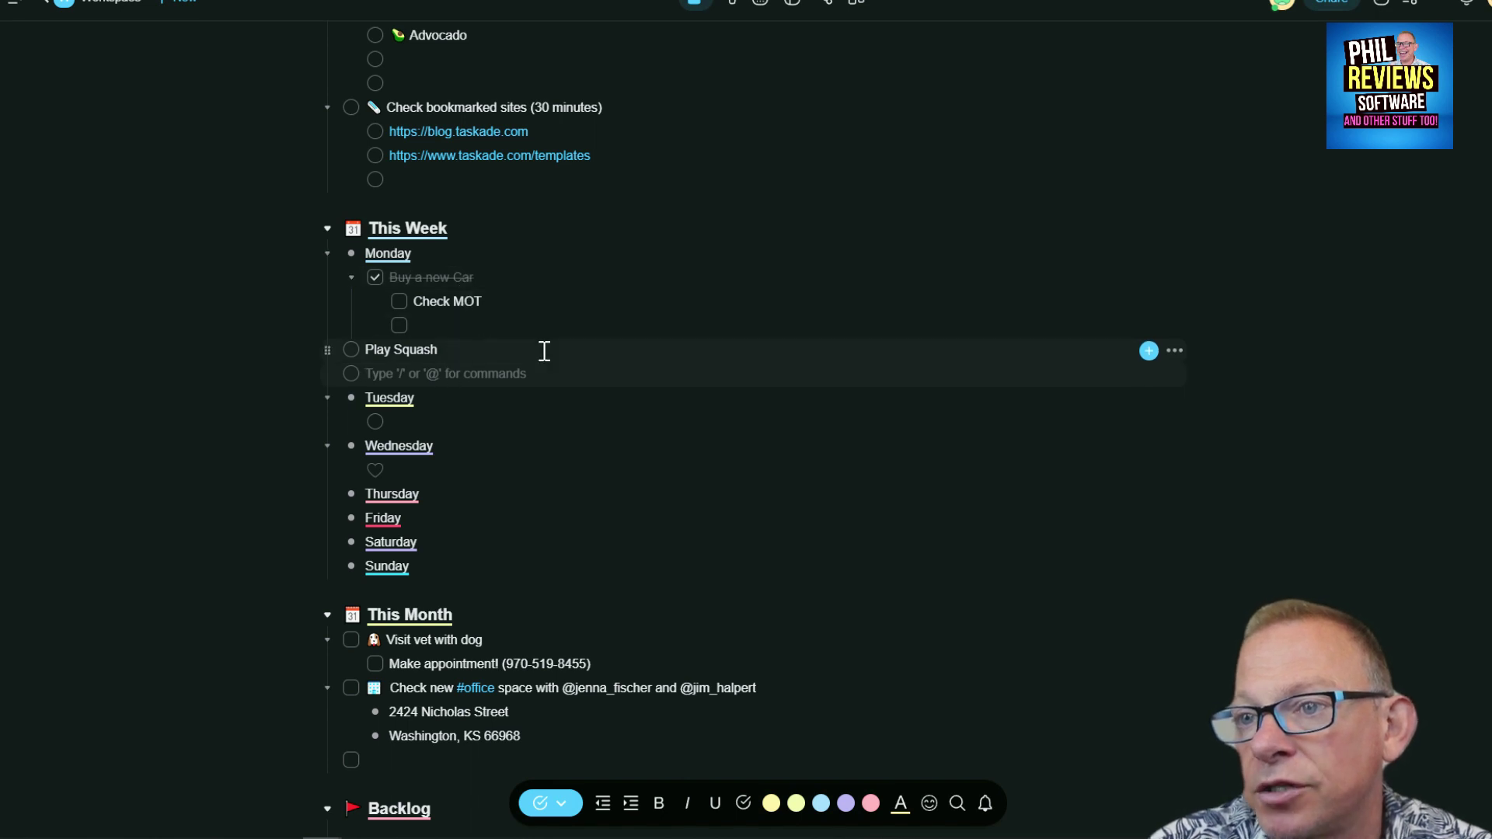
# Show Play Squash's add-ons: due date, assign, upload, embed, timer and reaction
pyautogui.click(1175, 352)
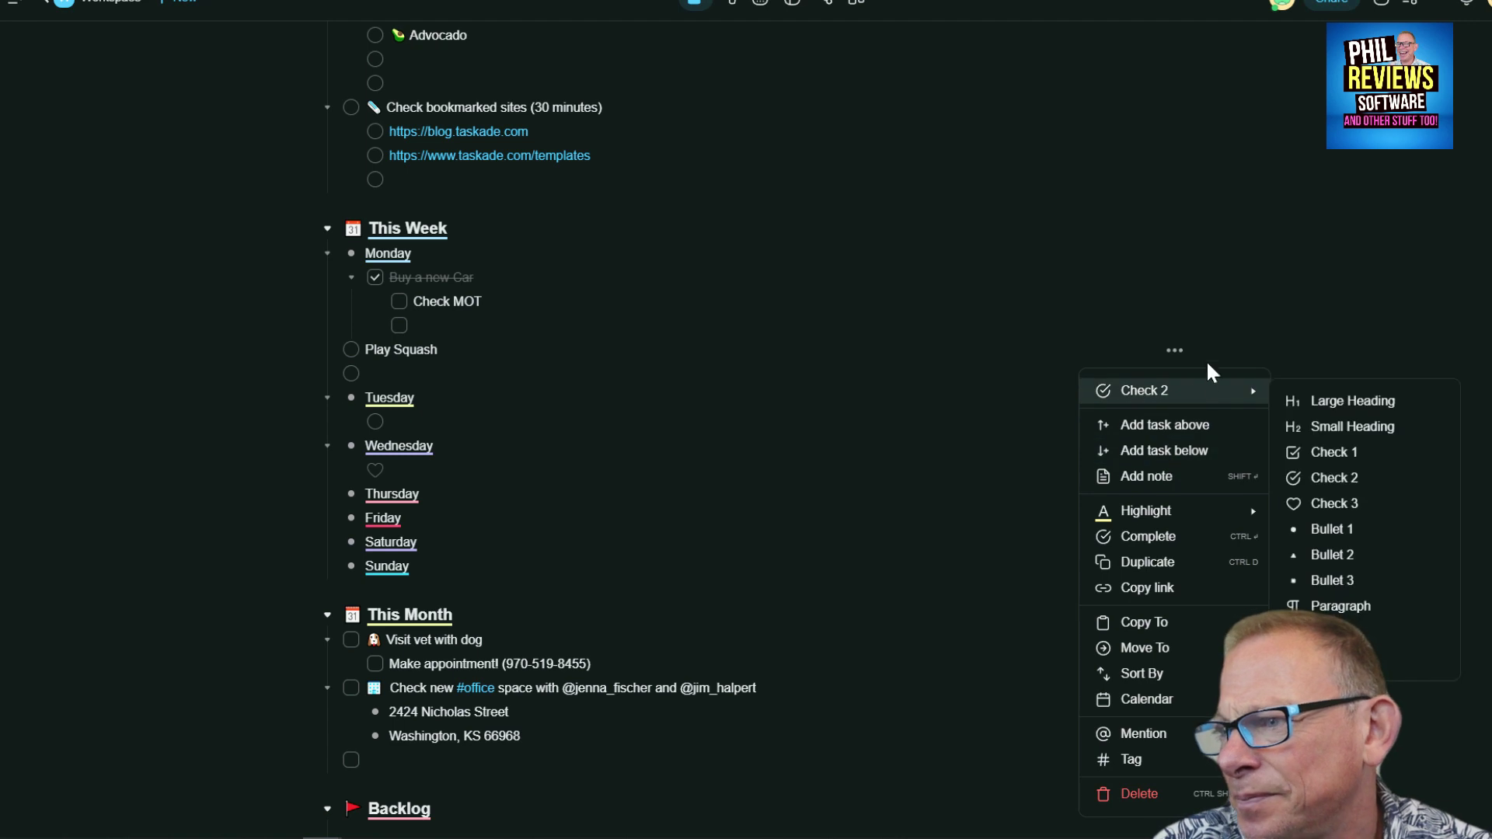
pyautogui.click(1172, 354)
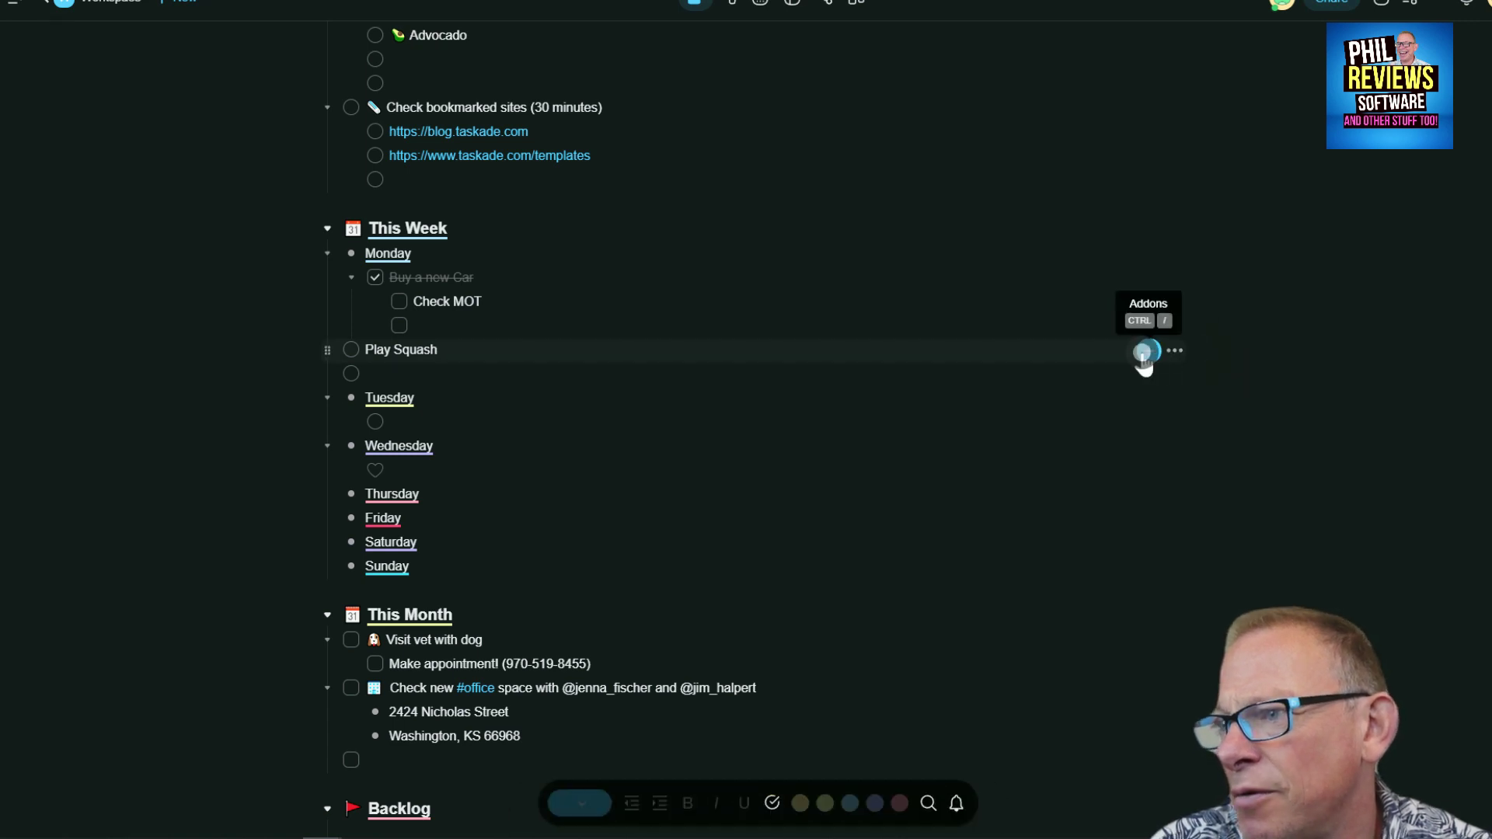
pyautogui.click(1148, 352)
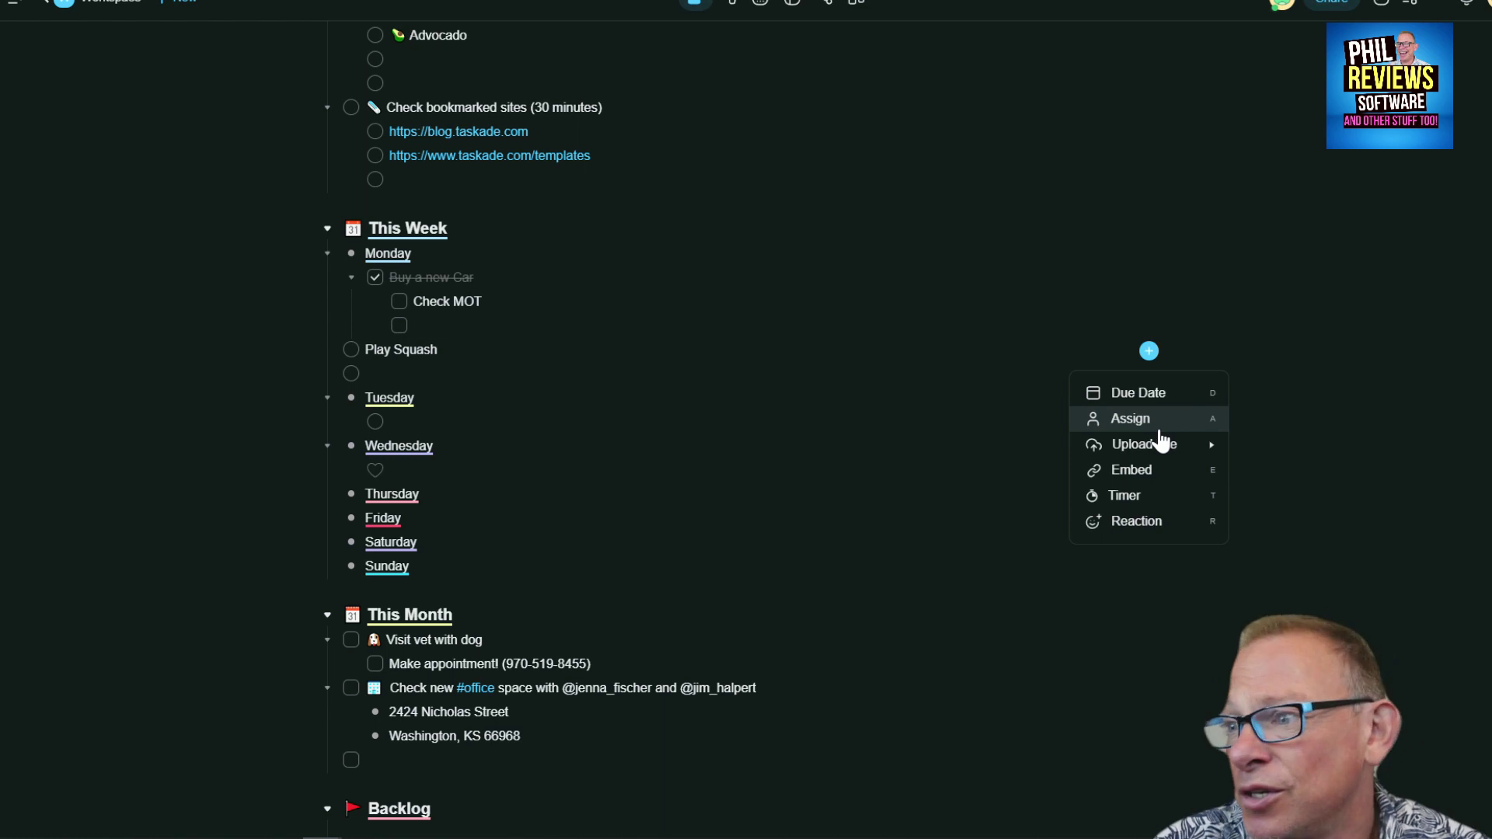
pyautogui.moveTo(1158, 456)
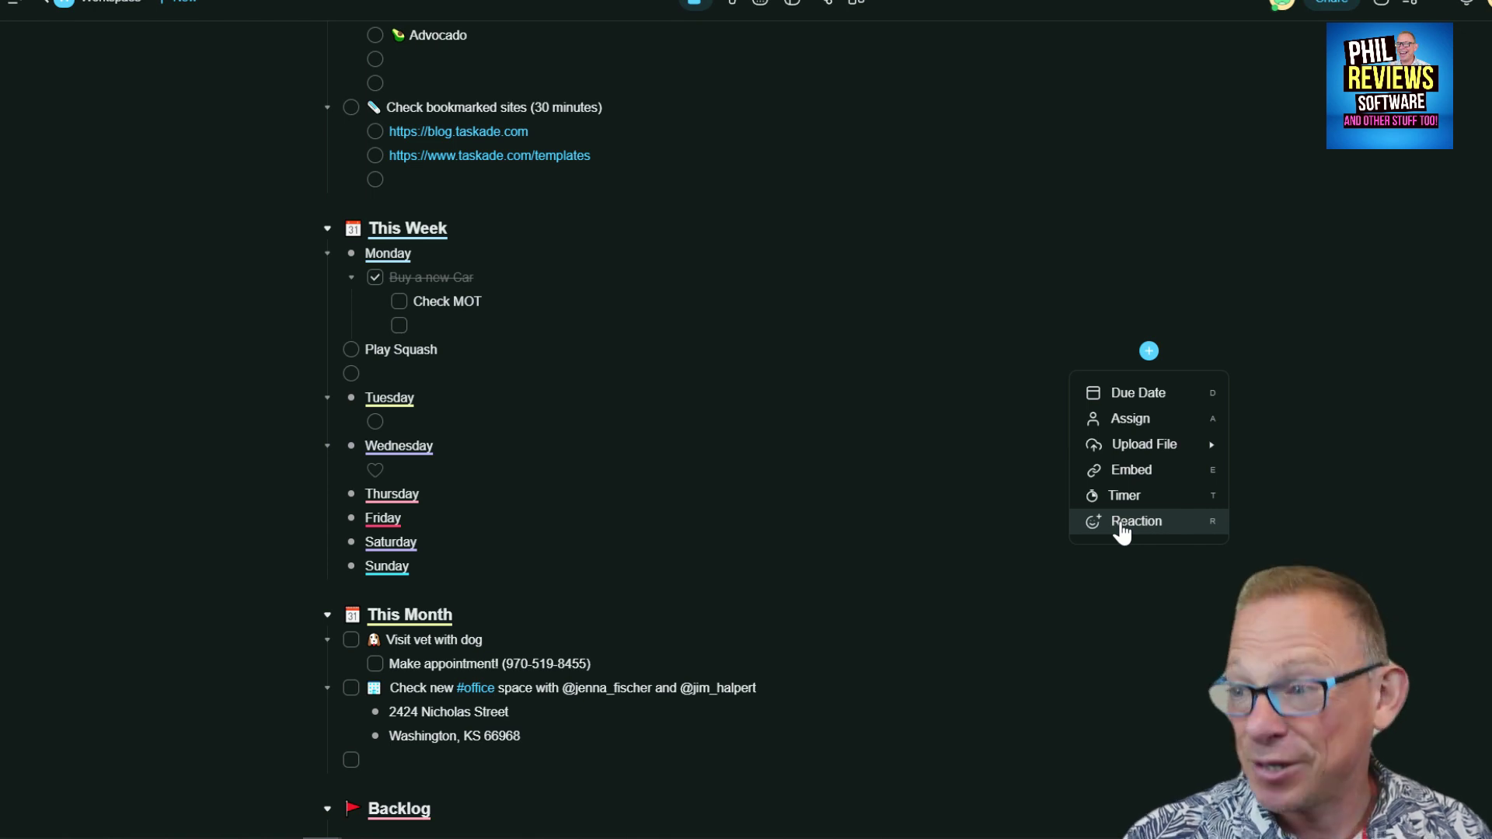
# React to Play Squash with a 👍 emoji, giving it a count of 1
pyautogui.click(1132, 524)
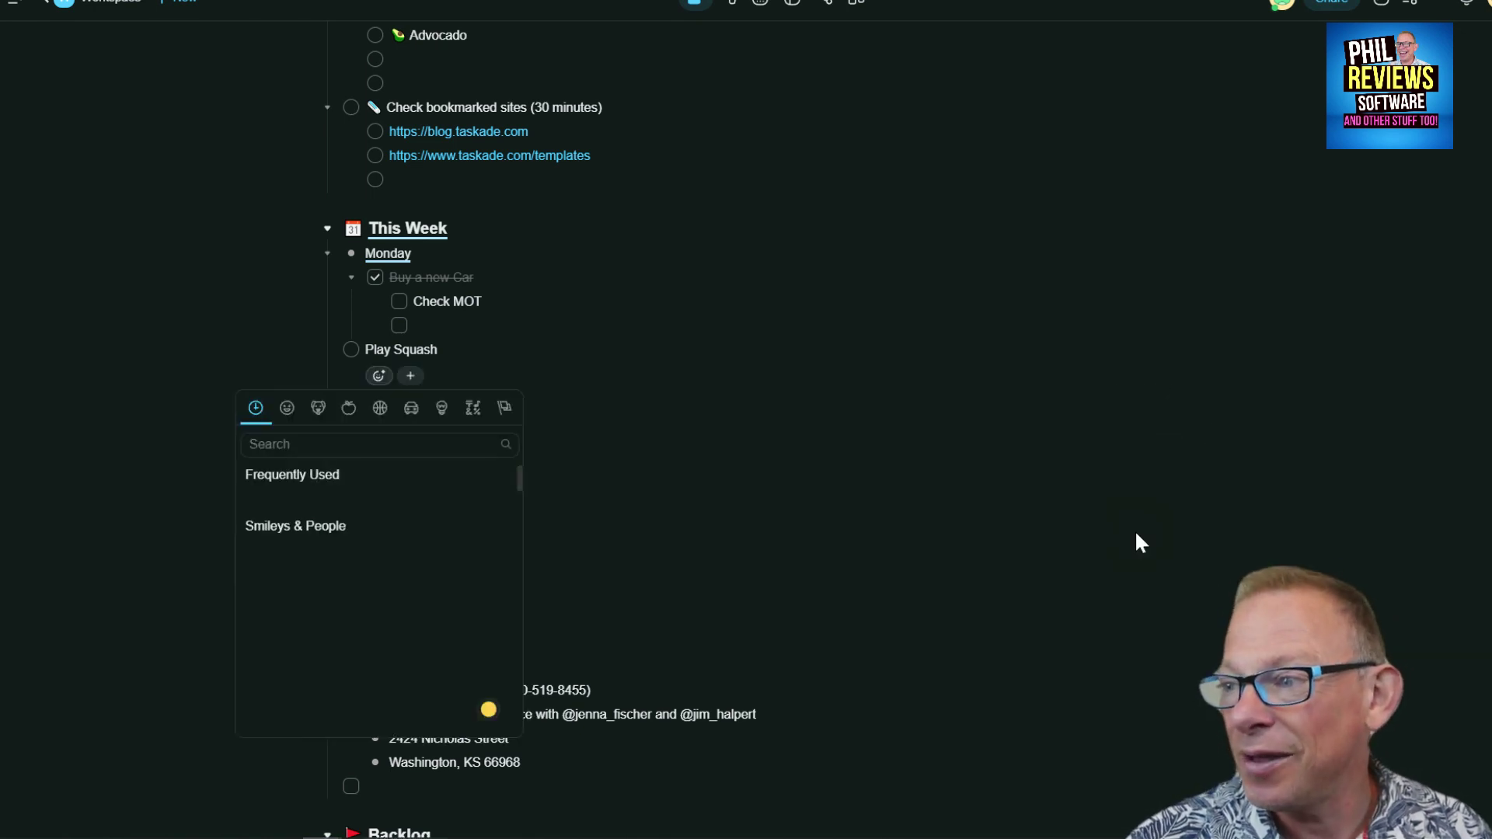
pyautogui.click(253, 501)
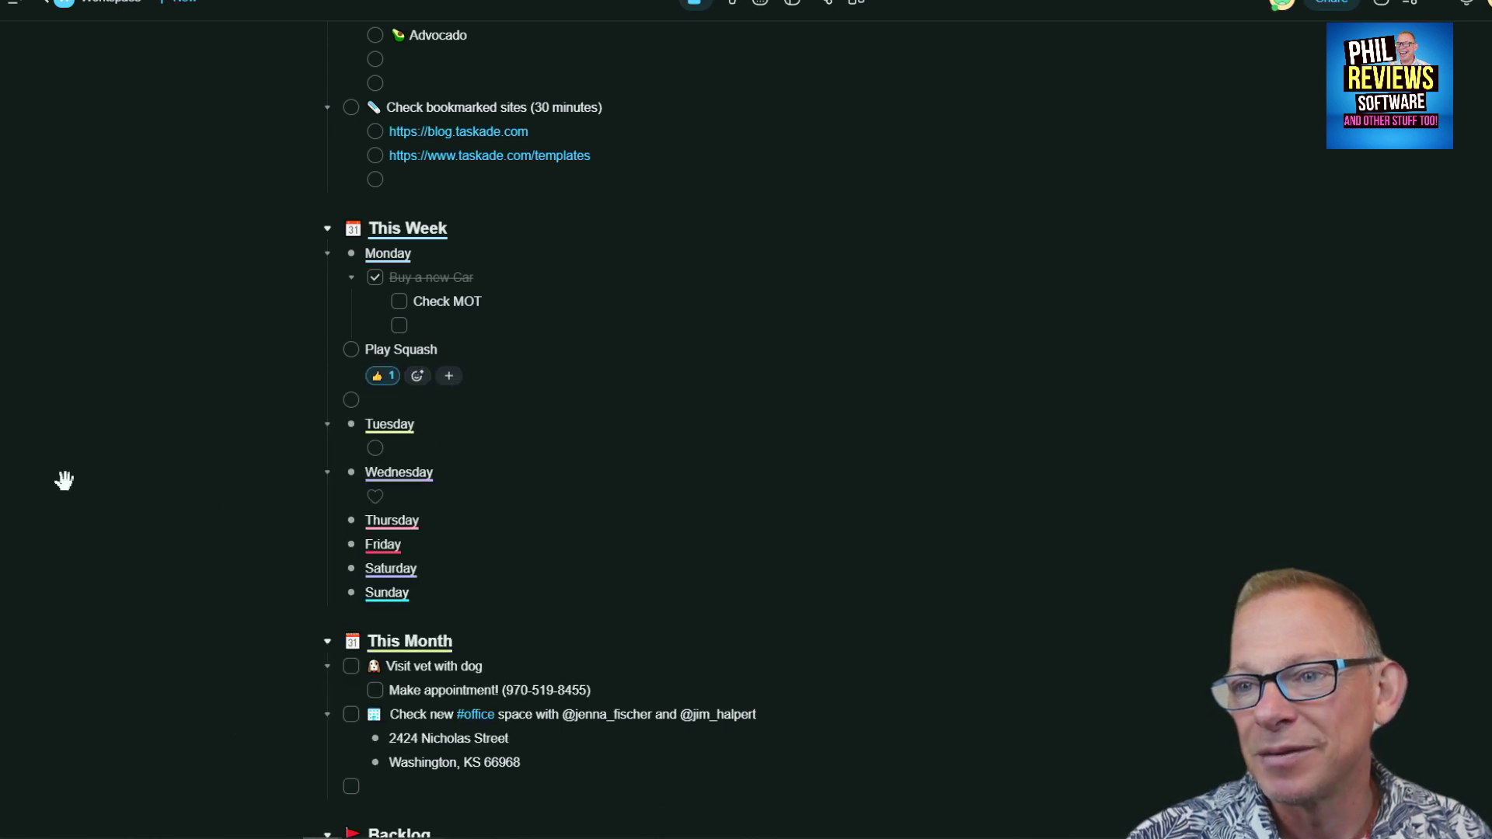
pyautogui.scroll(6, 200, 290)
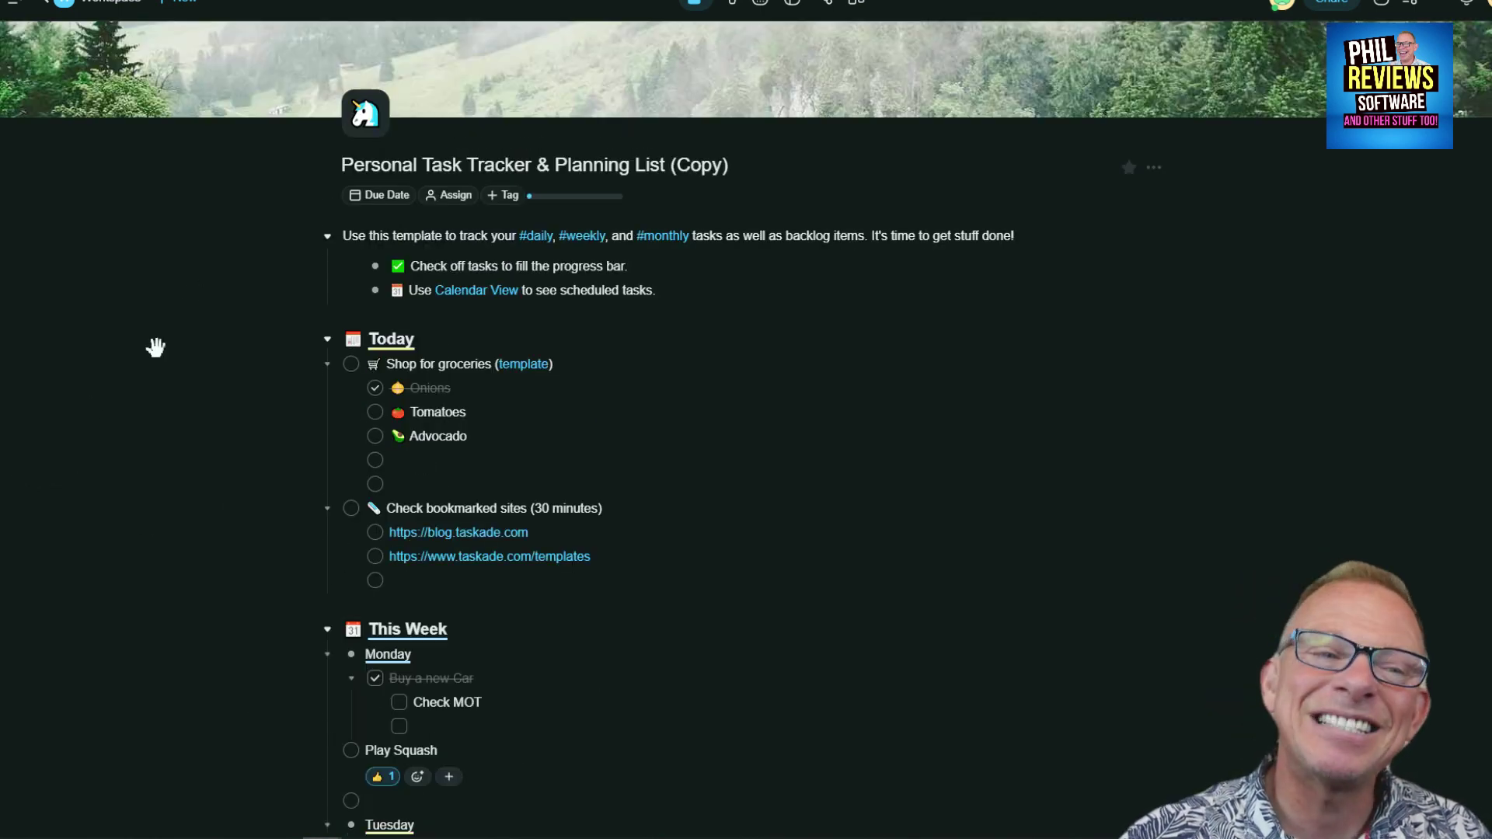
pyautogui.scroll(-9, 153, 381)
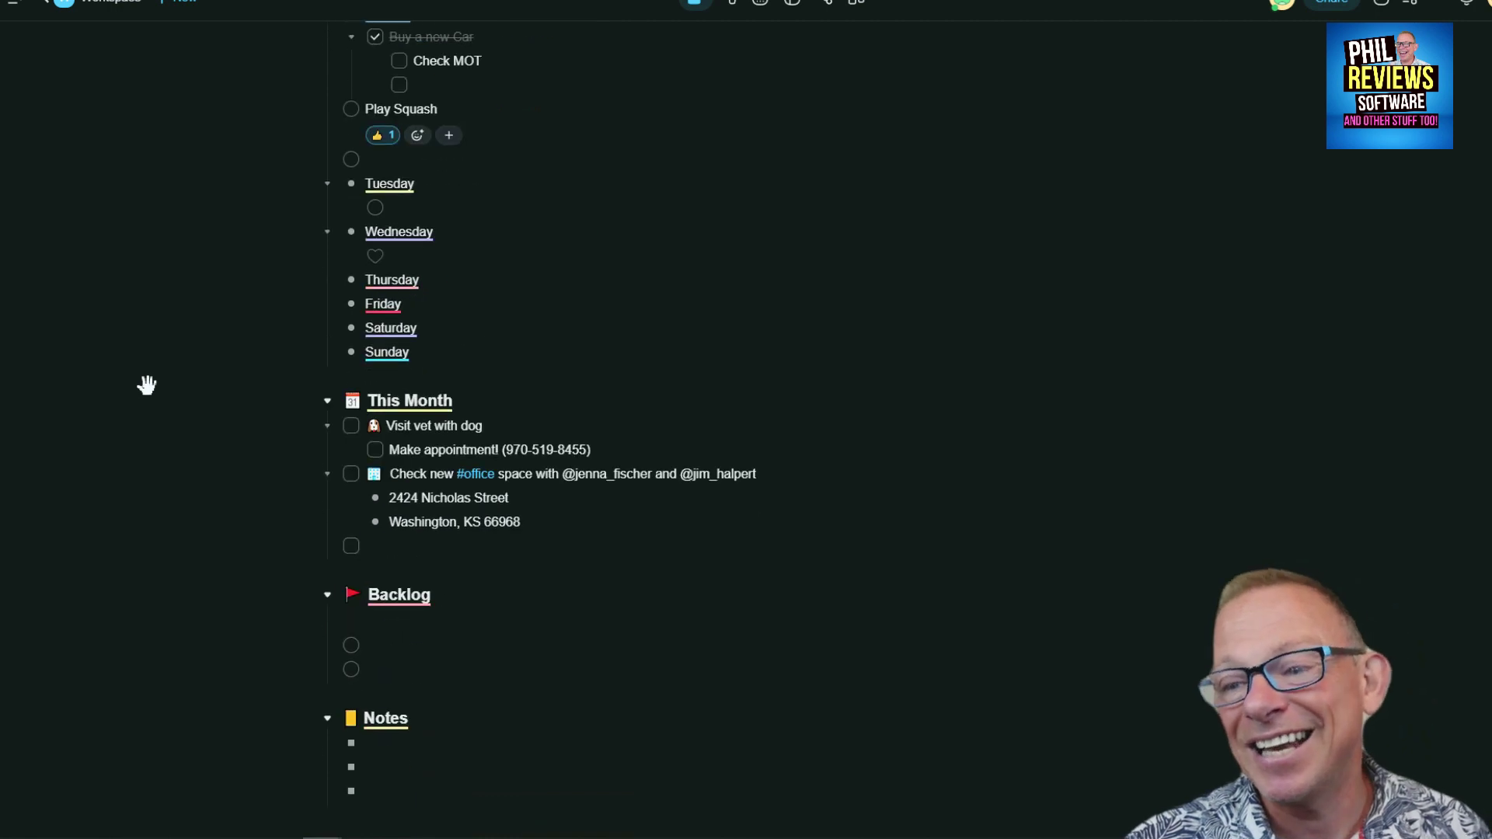
pyautogui.scroll(-2, 93, 462)
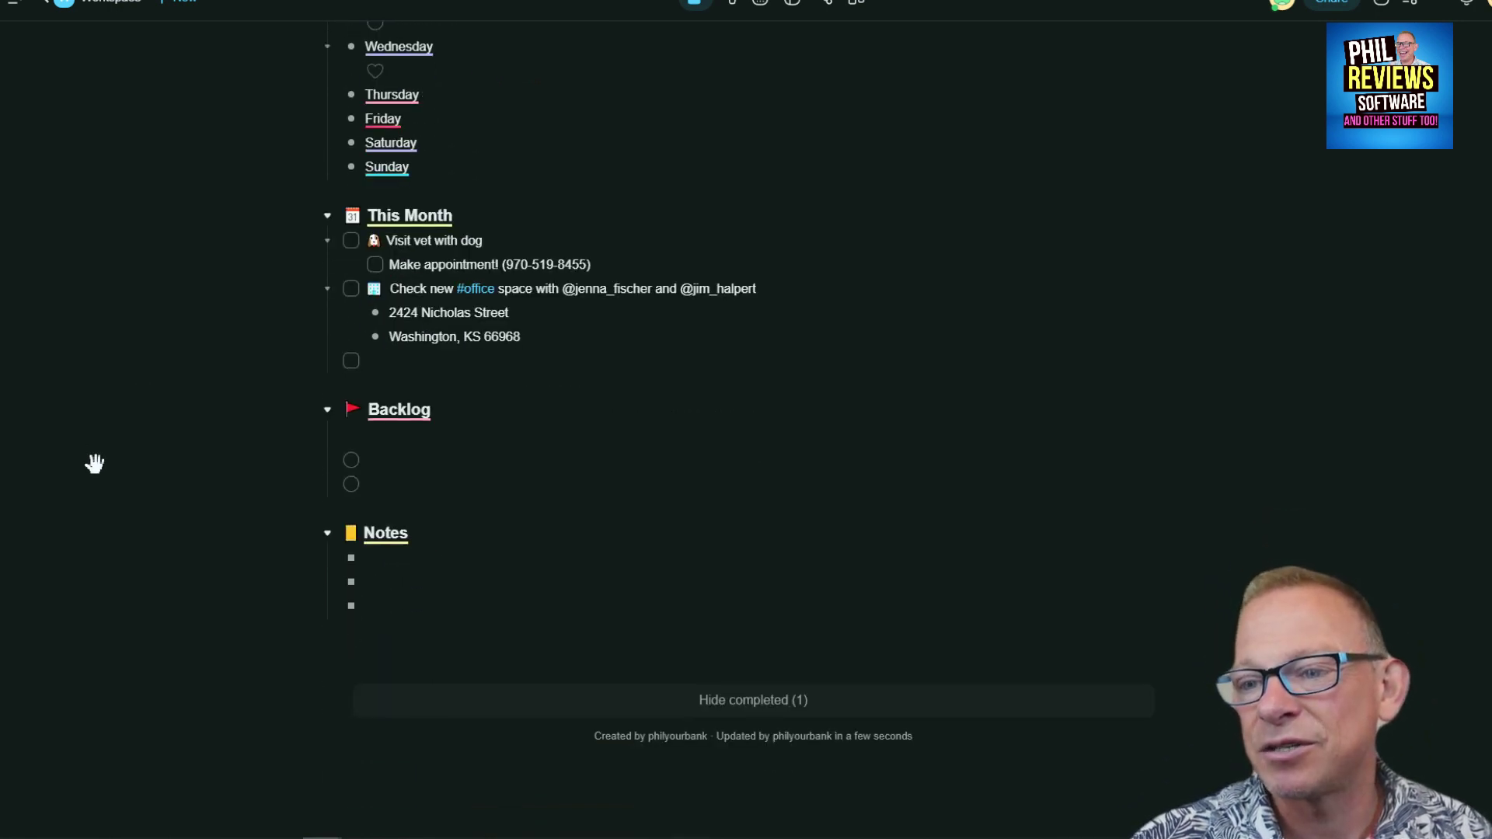
pyautogui.scroll(10, 94, 459)
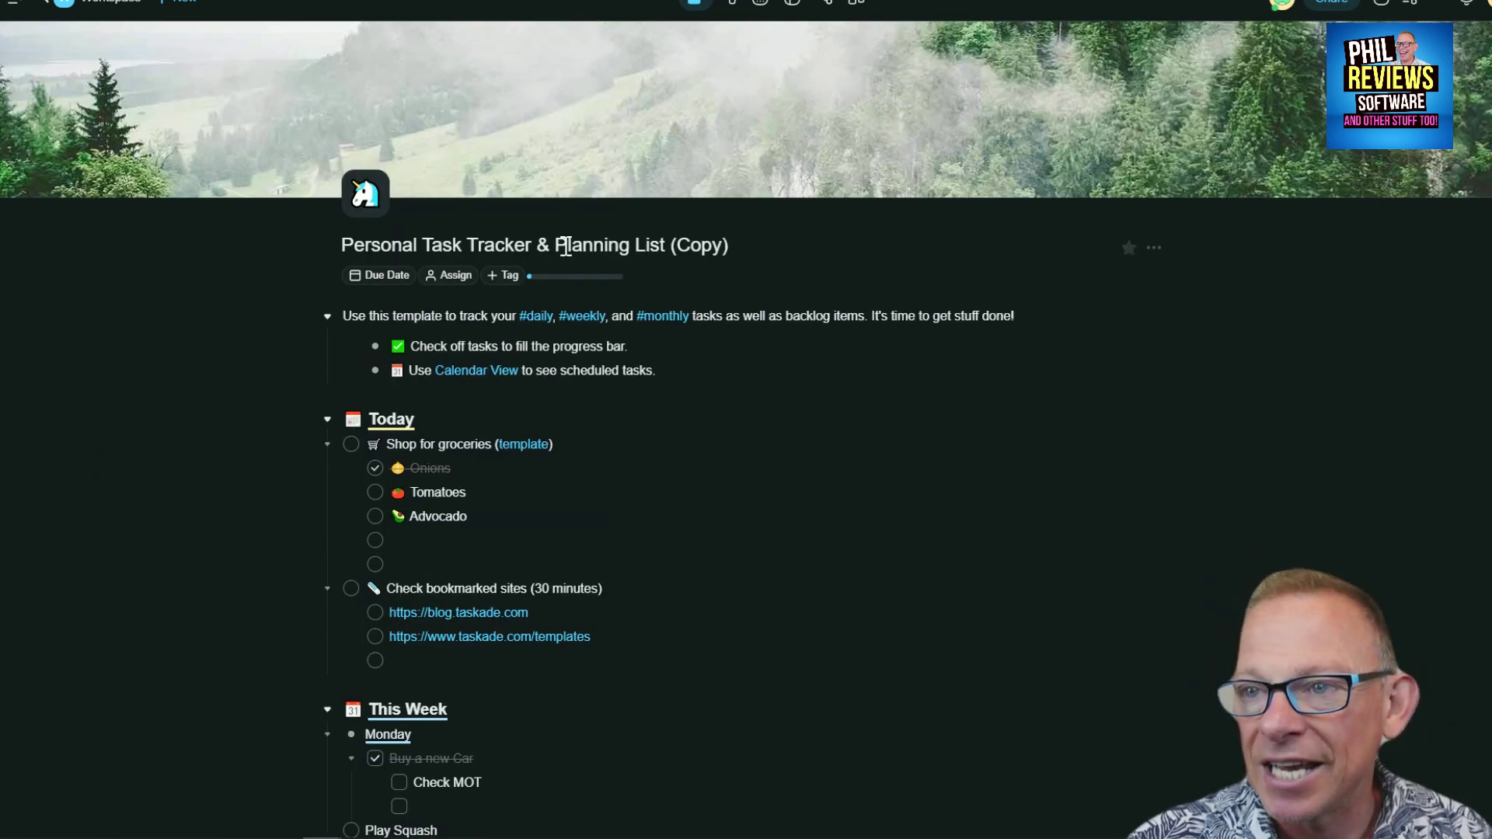
# View the copied tracker as board columns, then as the August 2022 calendar
pyautogui.click(729, 8)
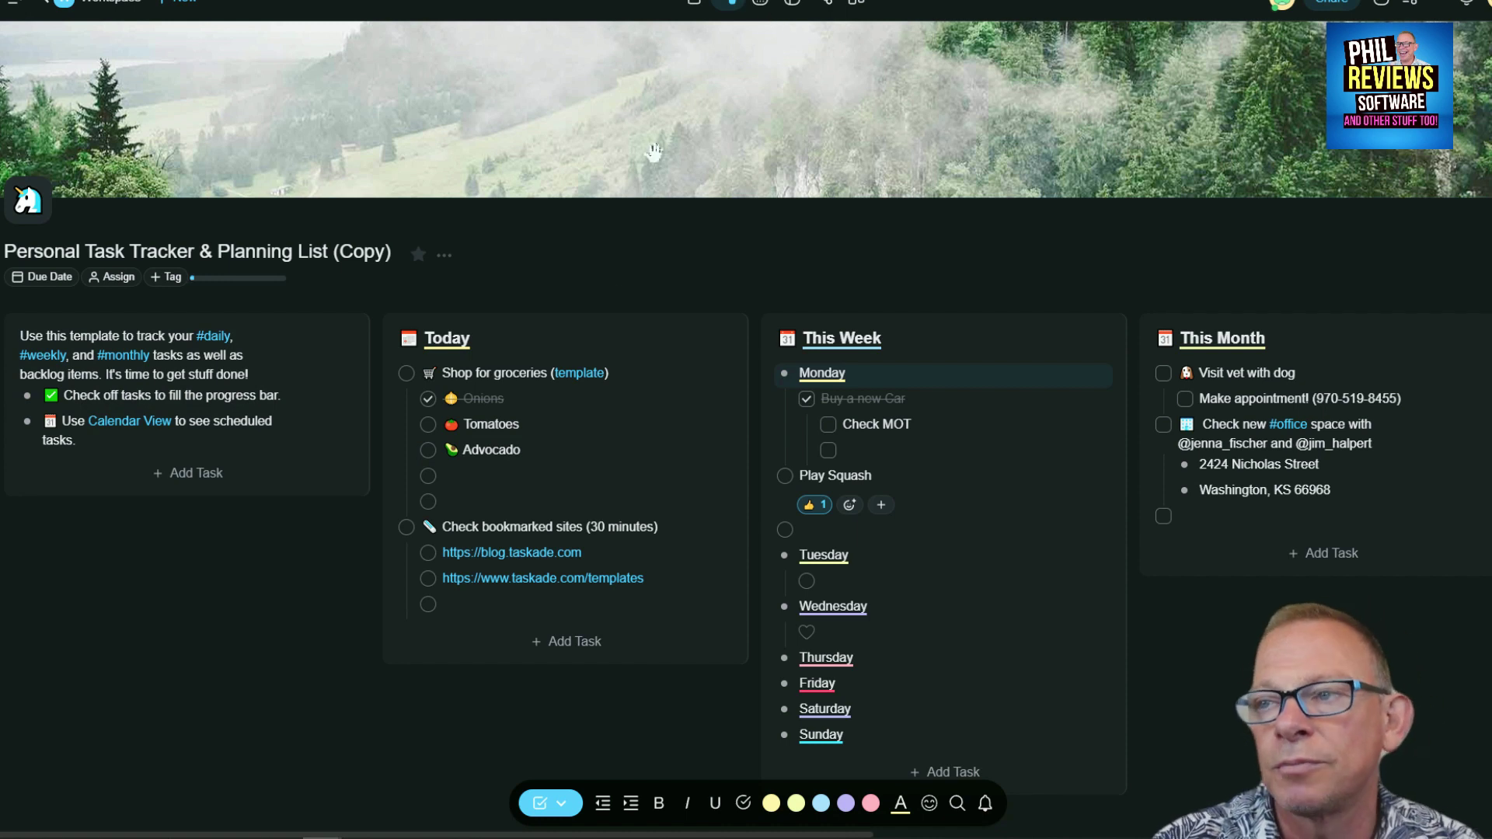
pyautogui.click(758, 4)
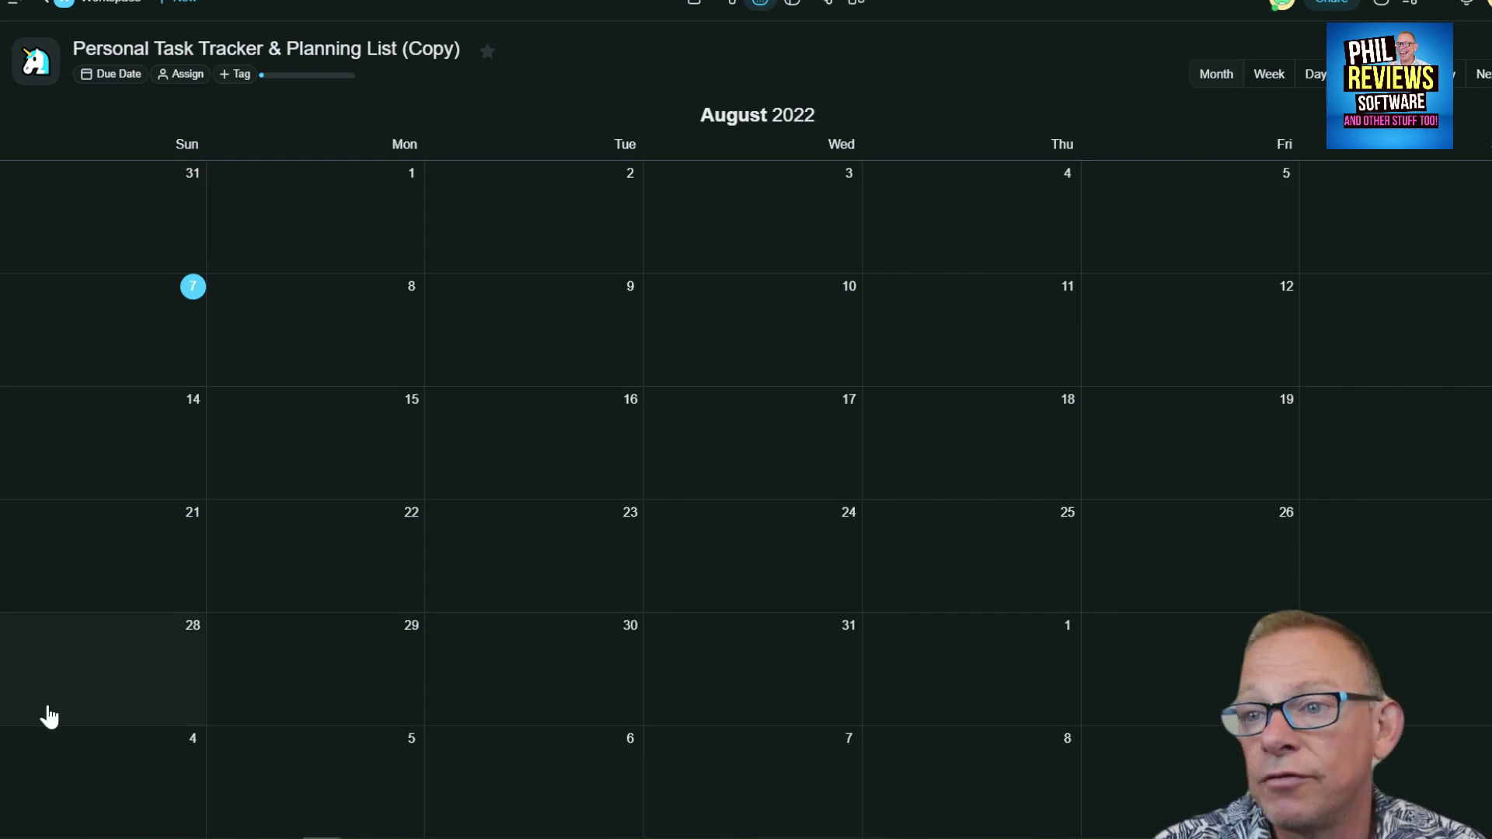
# Switch the tracker to Table view and scroll through its task rows
pyautogui.click(791, 6)
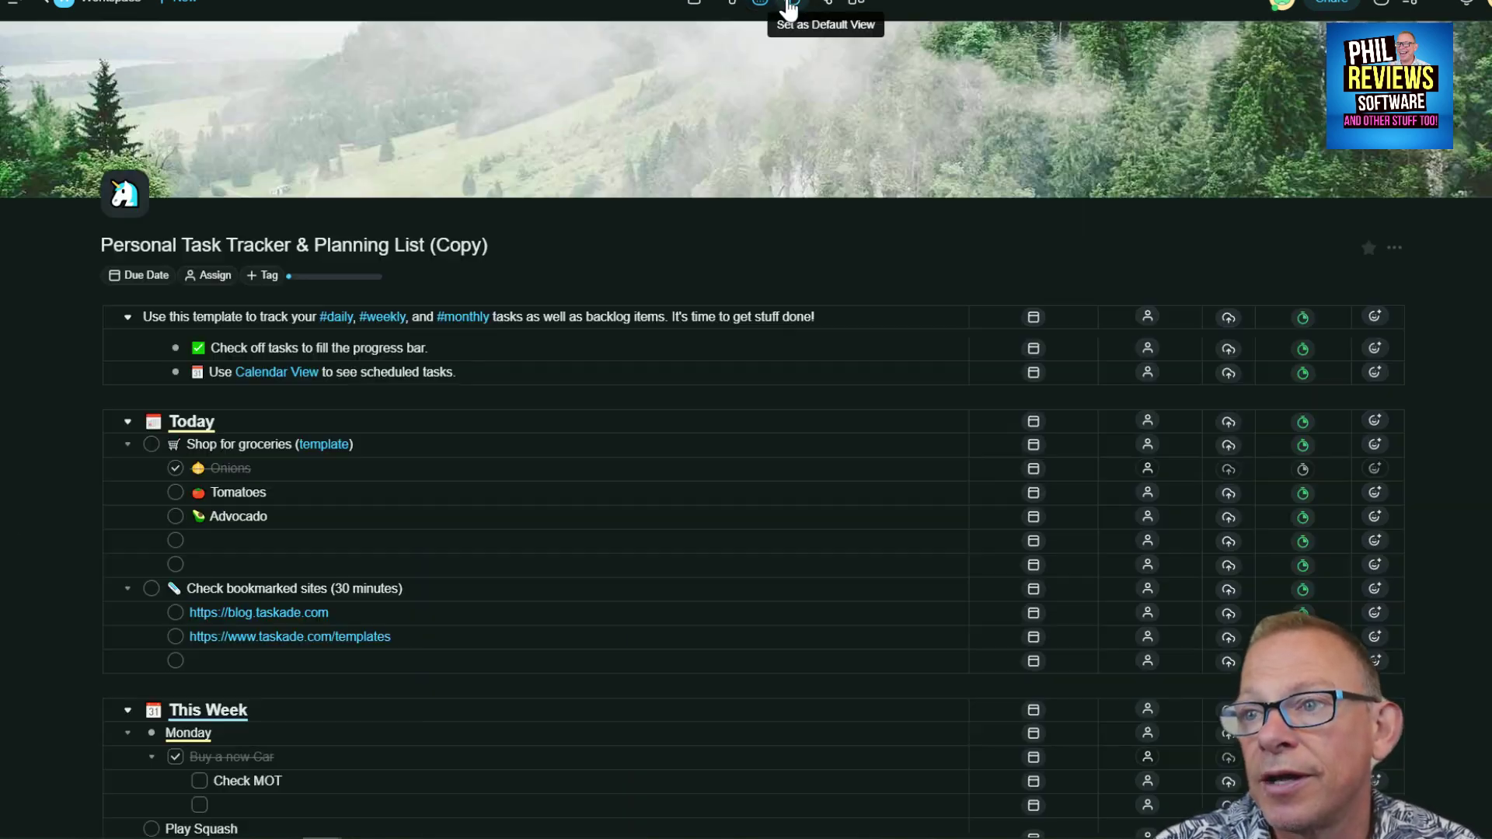
pyautogui.scroll(-3, 464, 283)
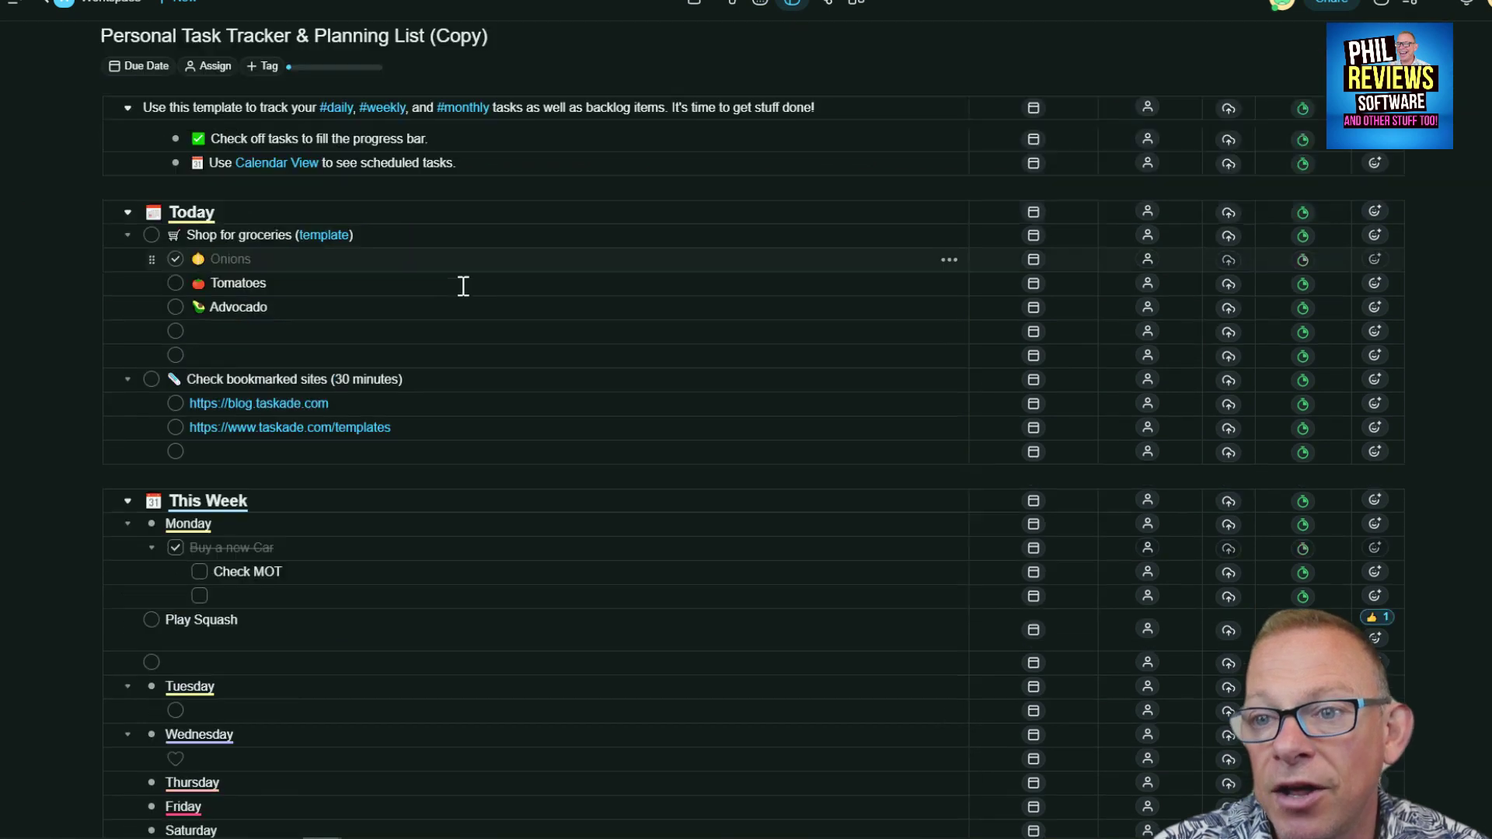
pyautogui.scroll(3, 467, 300)
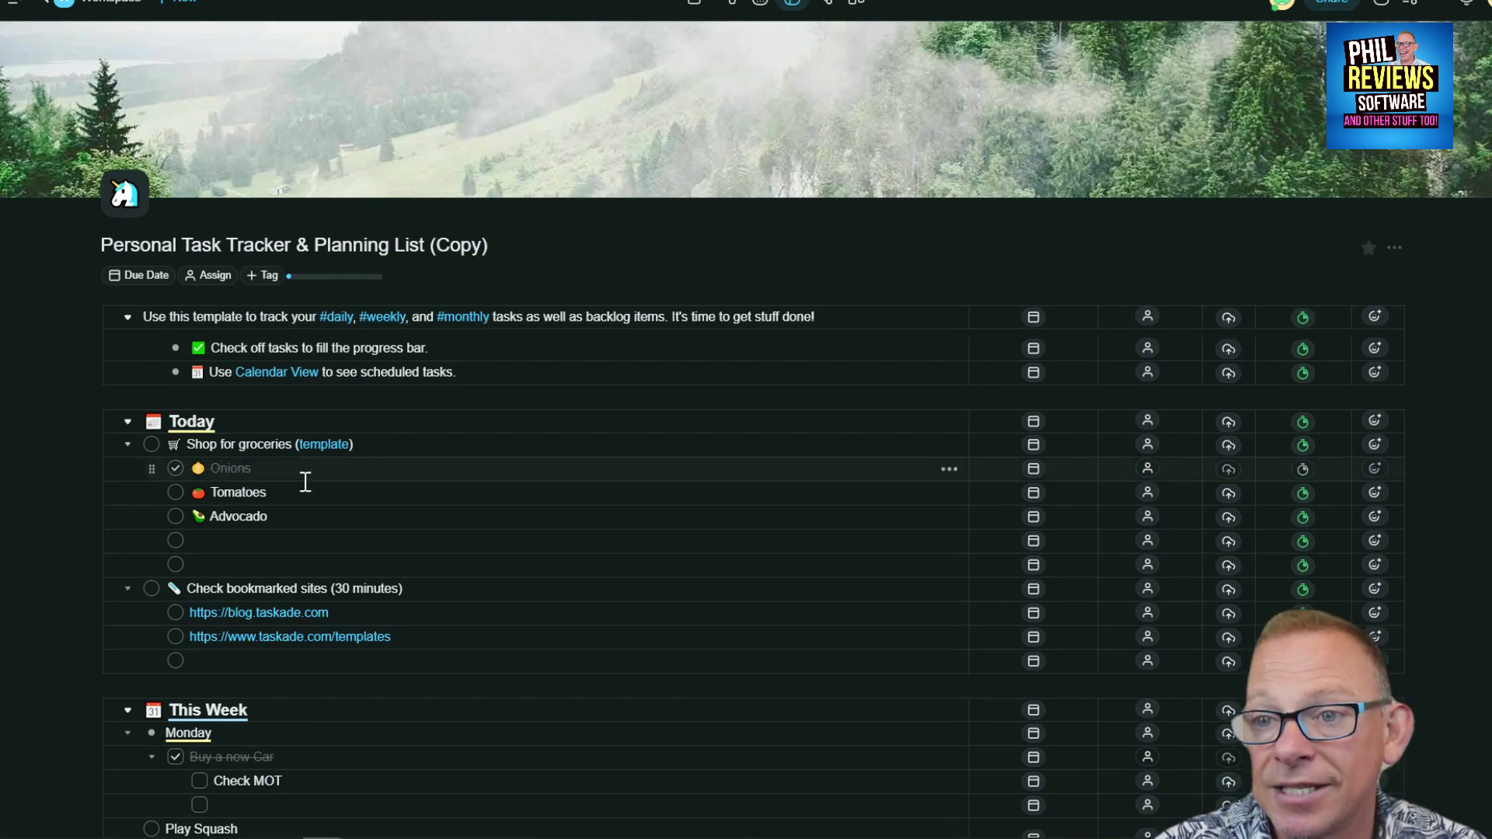
pyautogui.scroll(-4, 504, 441)
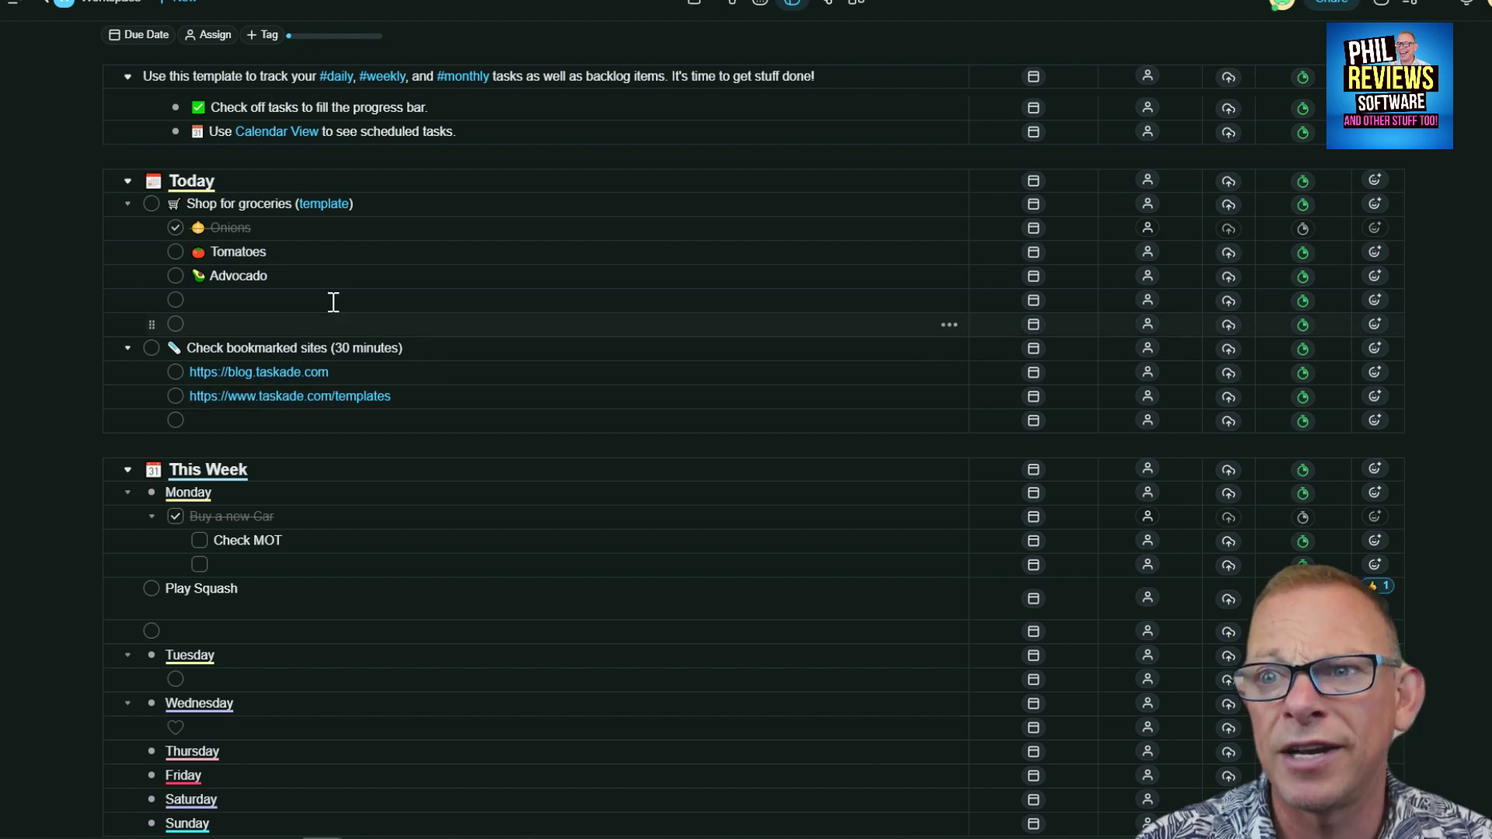
# Check the Tomatoes task's assignee options without assigning anyone, then scroll the table
pyautogui.click(1147, 253)
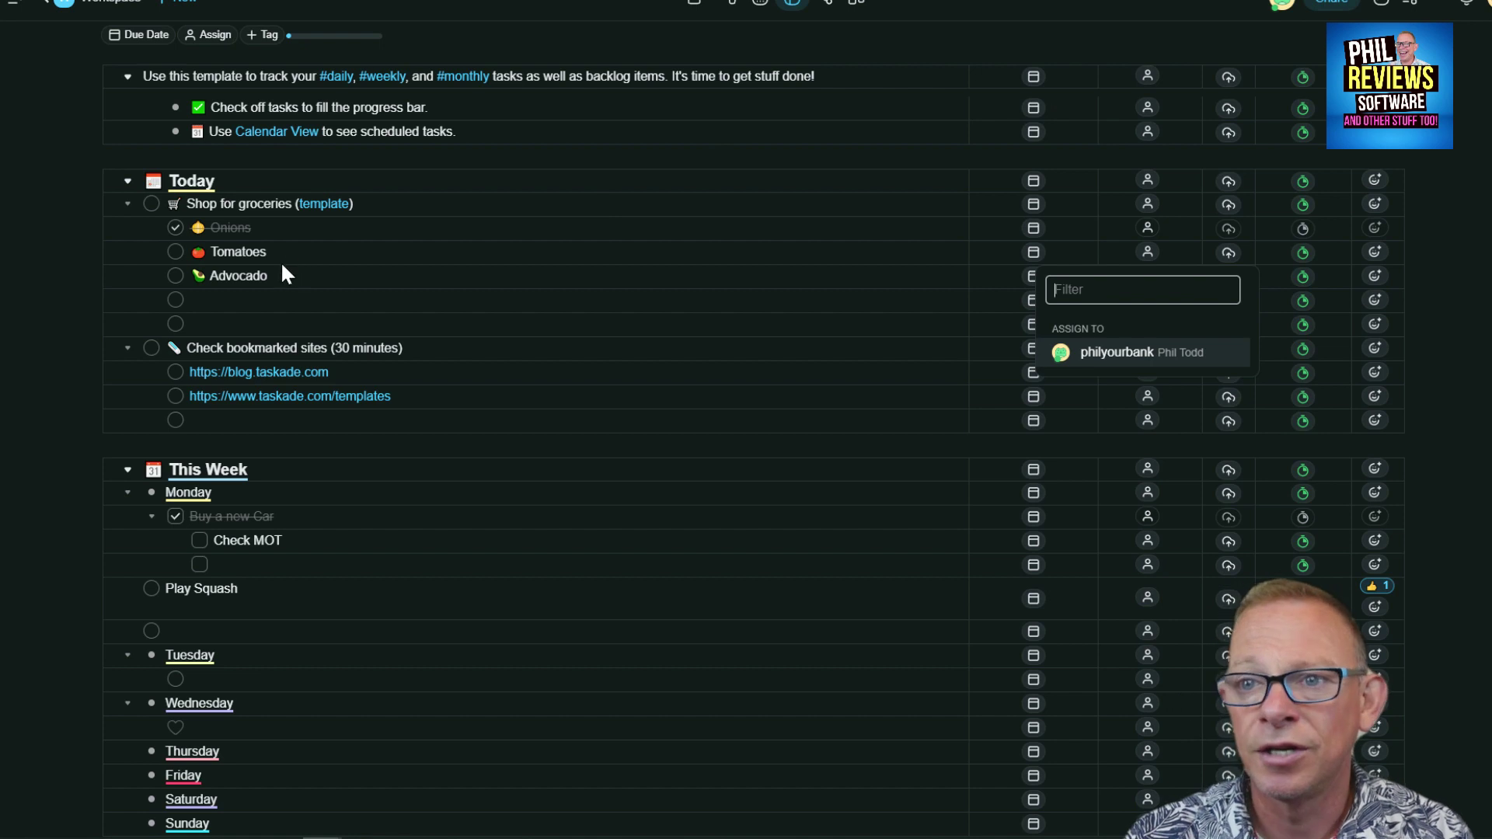
pyautogui.click(645, 45)
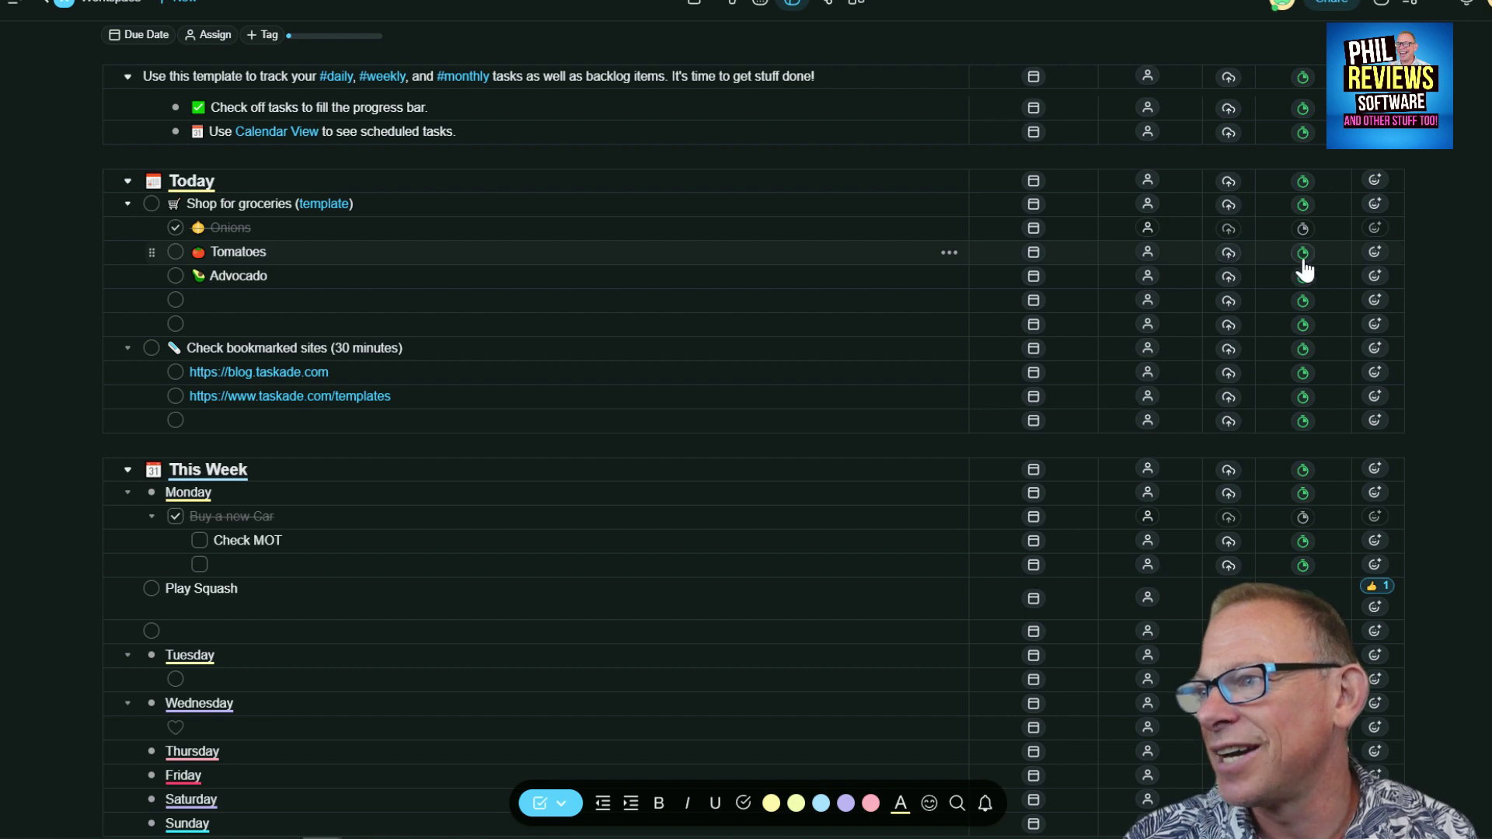
pyautogui.scroll(4, 423, 542)
pyautogui.scroll(-10, 411, 544)
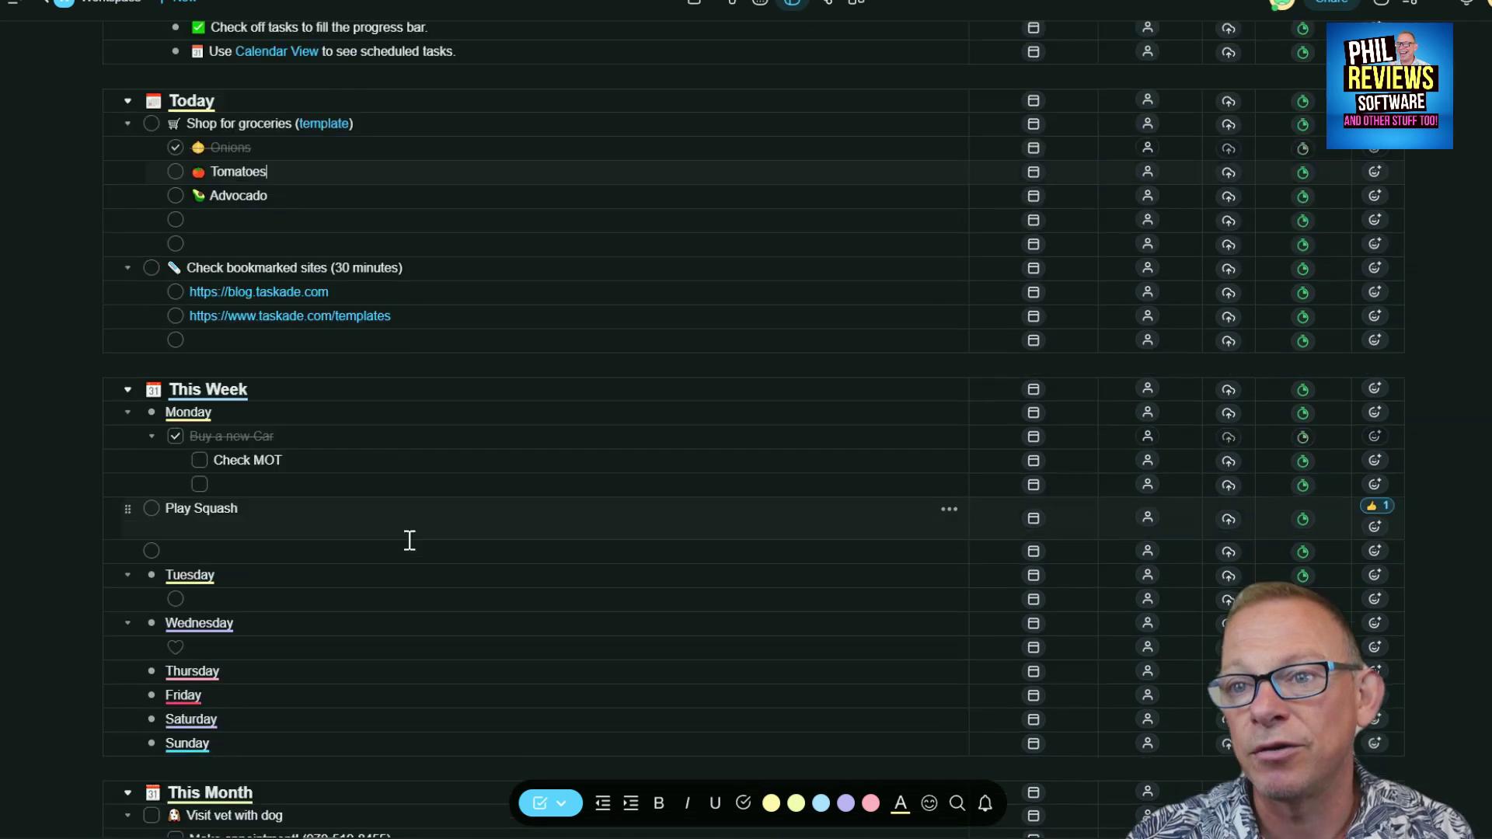
pyautogui.scroll(10, 386, 589)
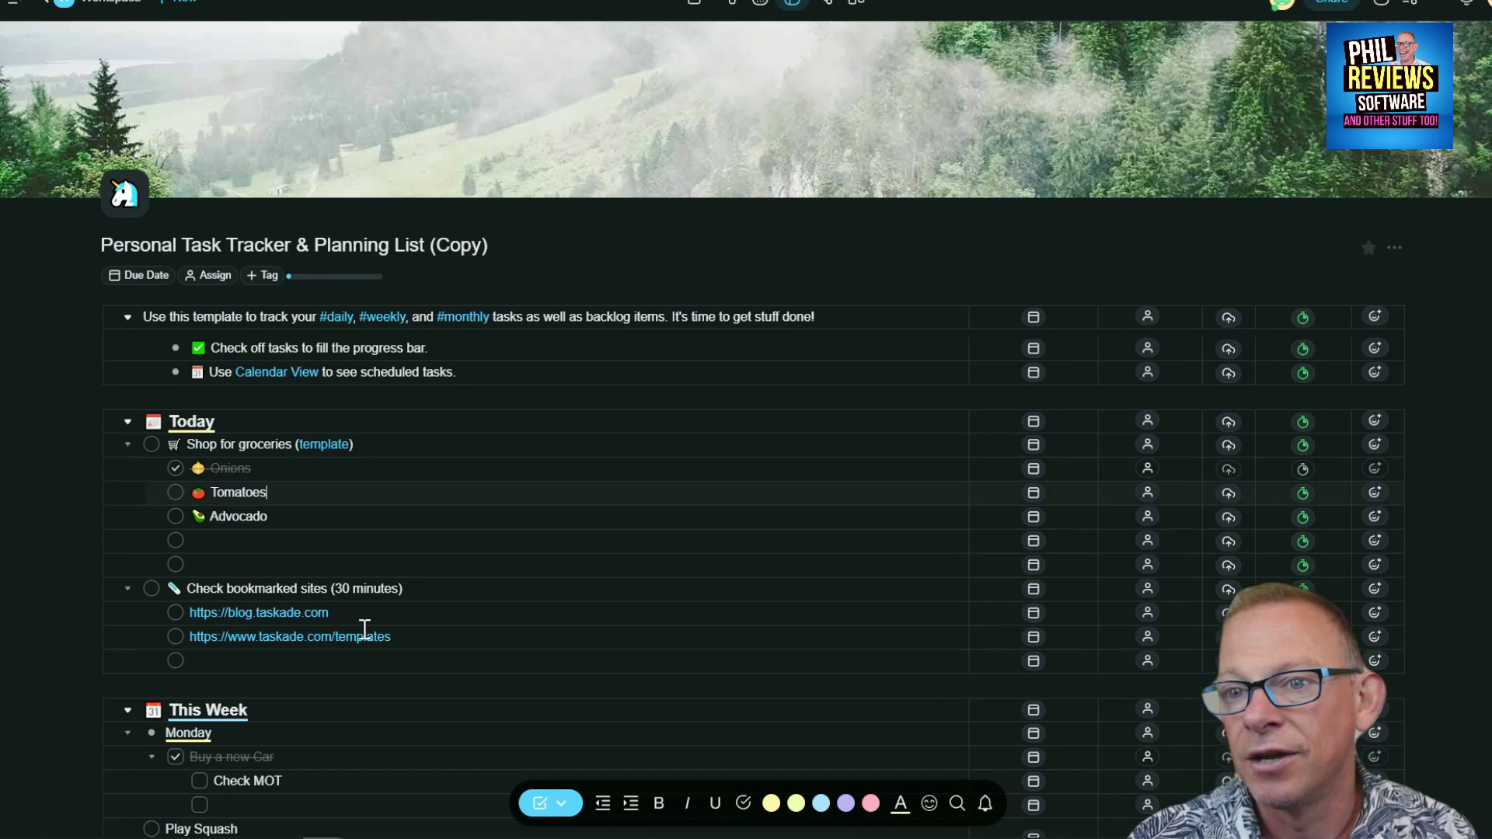
pyautogui.scroll(-10, 419, 430)
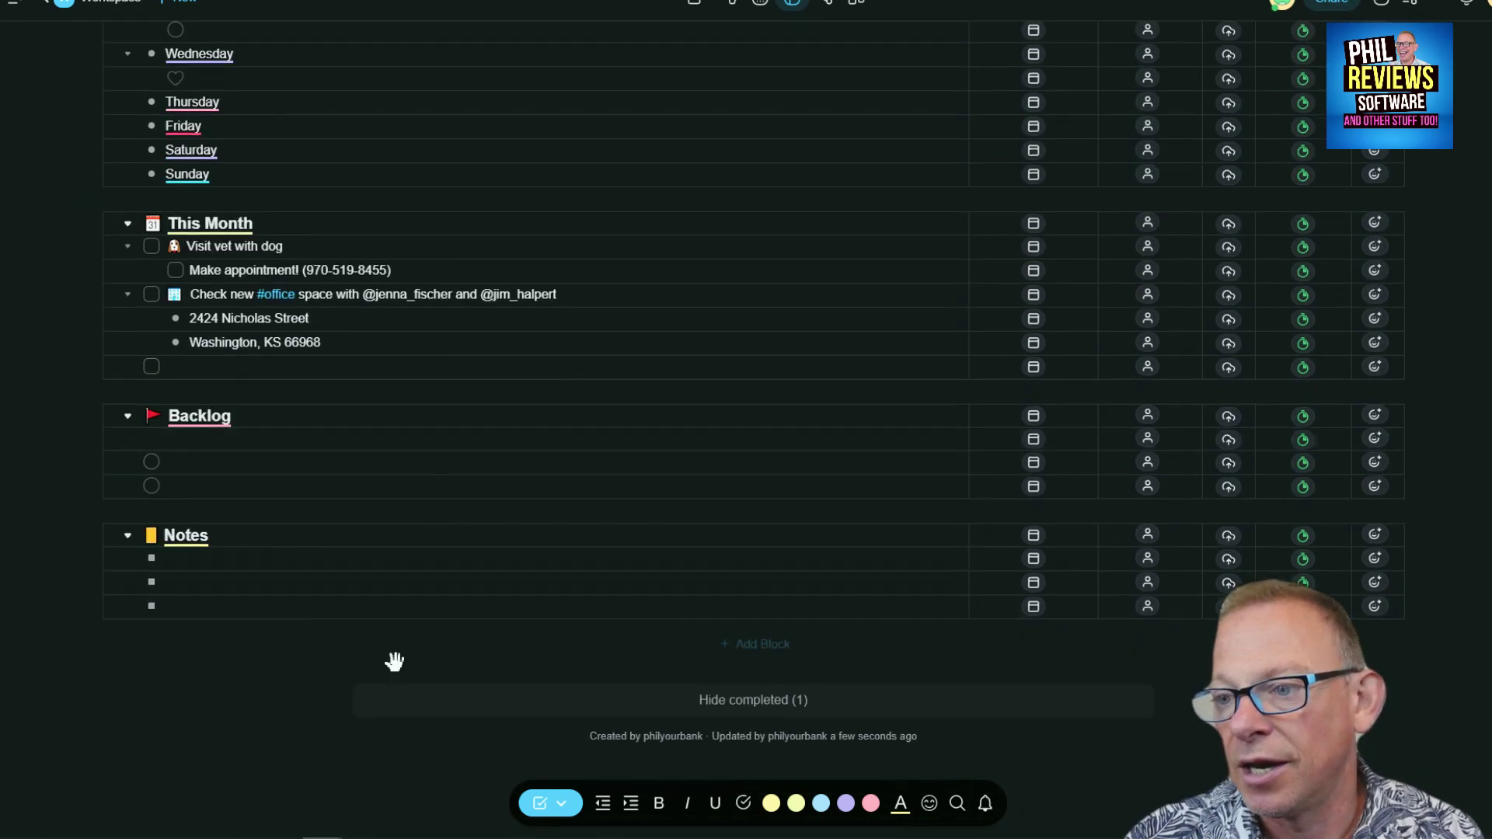
pyautogui.scroll(5, 394, 653)
pyautogui.scroll(5, 394, 652)
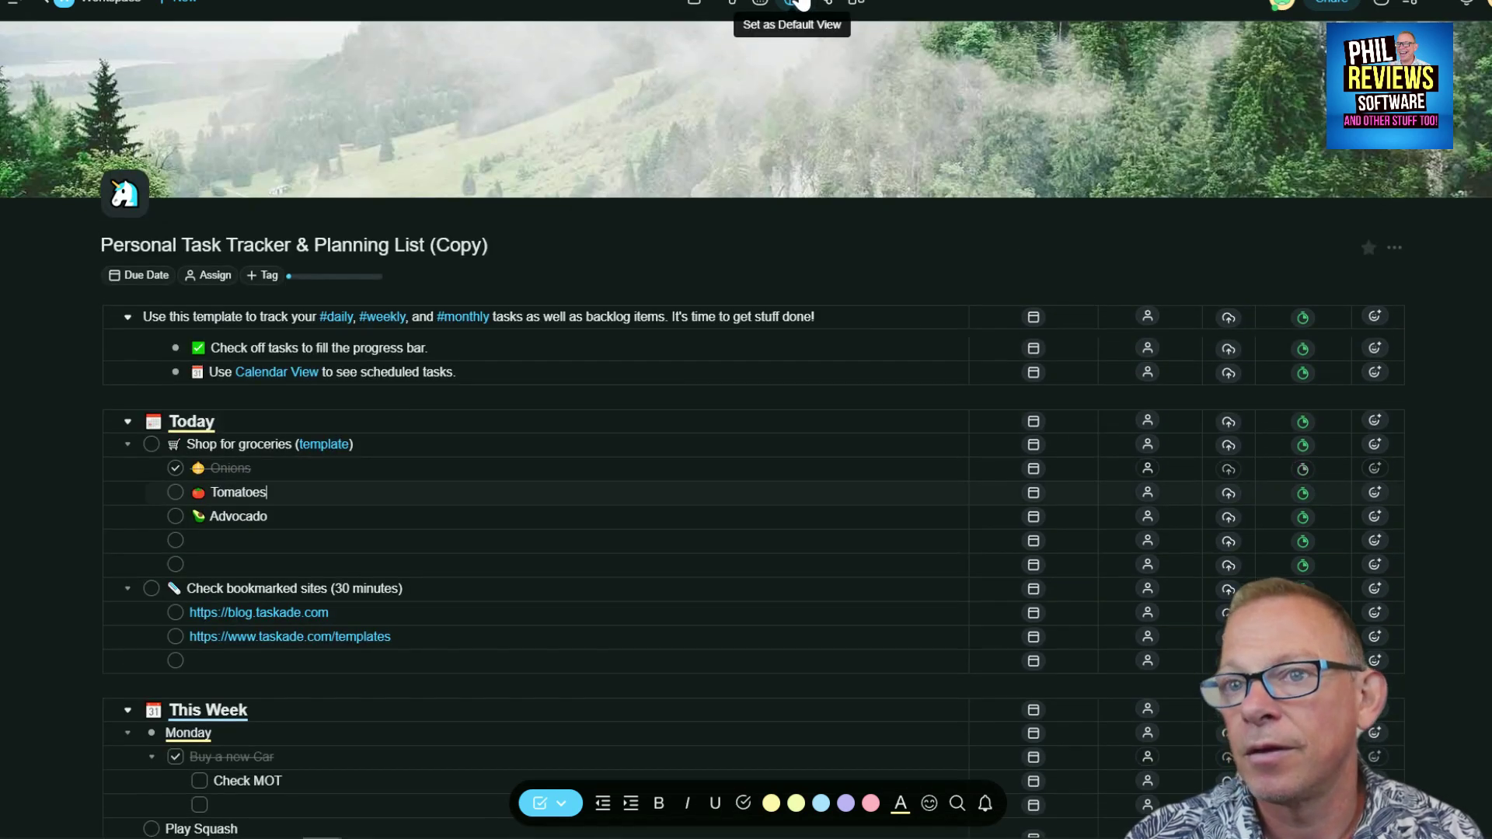
# Try the mind map and org chart layouts, then return to the Today/This Week/This Month board
pyautogui.click(826, 5)
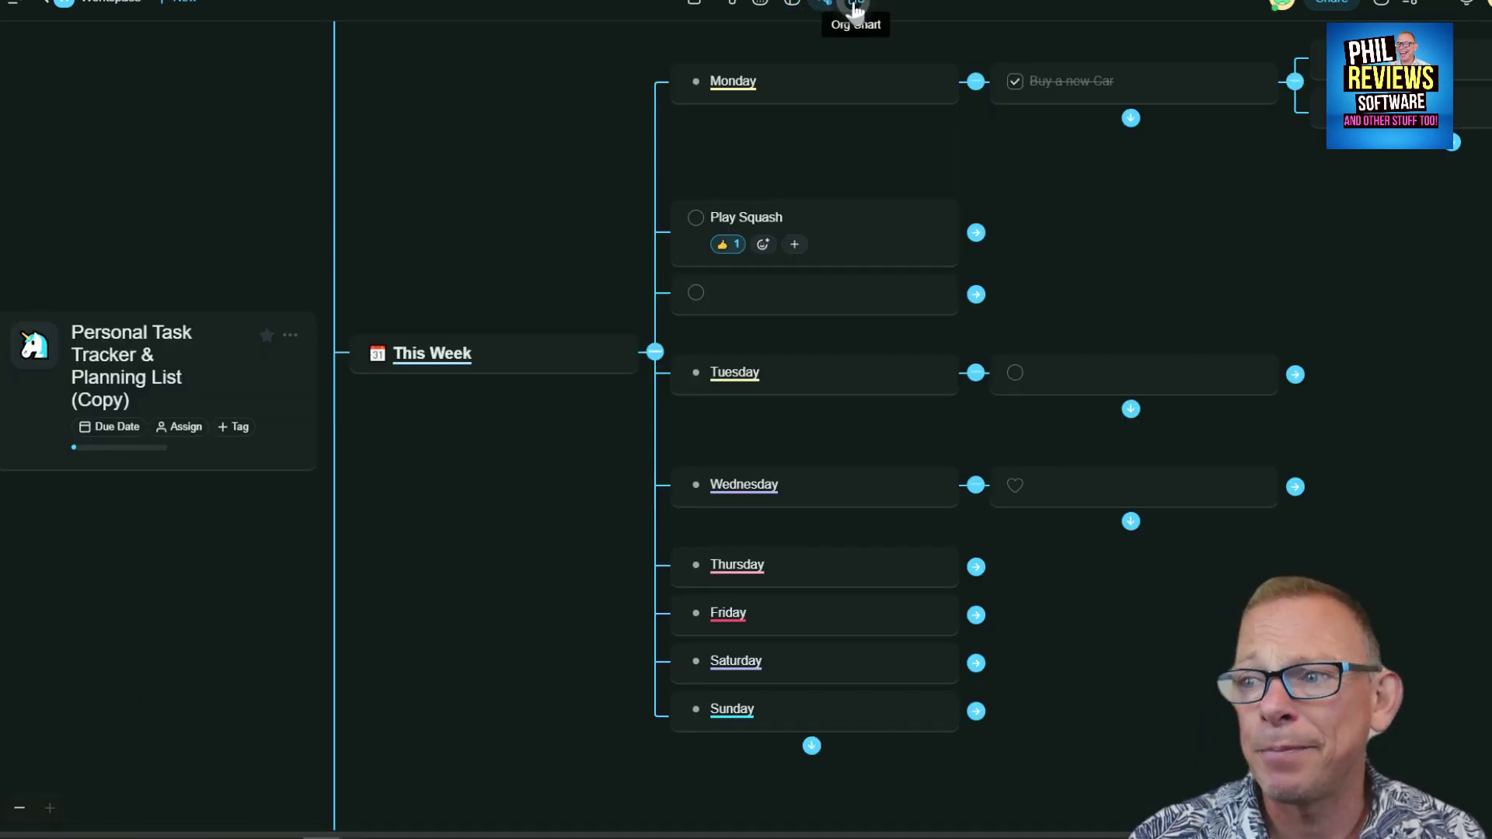
pyautogui.click(855, 11)
pyautogui.scroll(-4, 365, 463)
pyautogui.scroll(4, 366, 466)
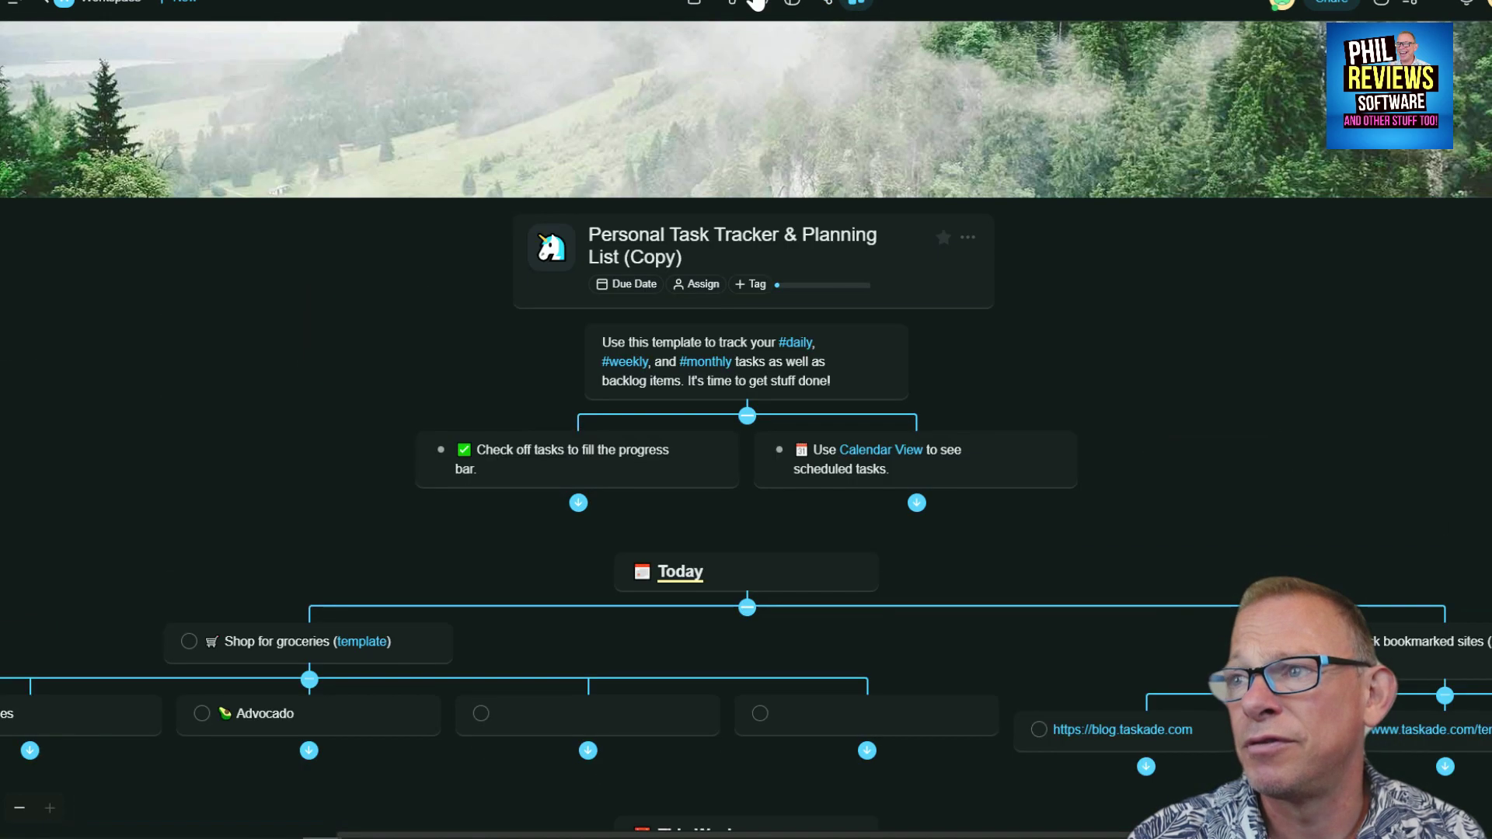
pyautogui.click(826, 5)
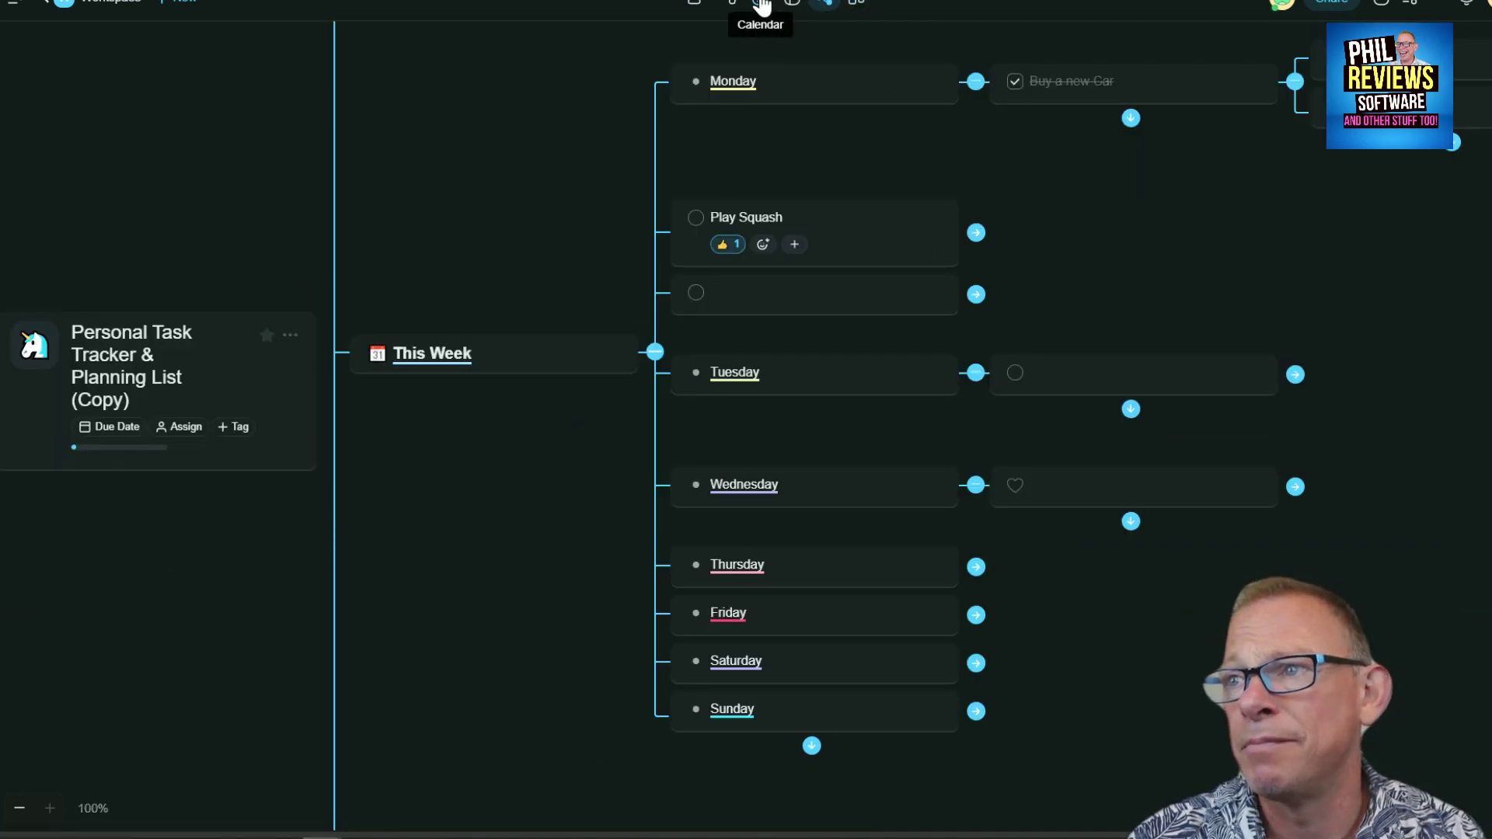
pyautogui.click(732, 6)
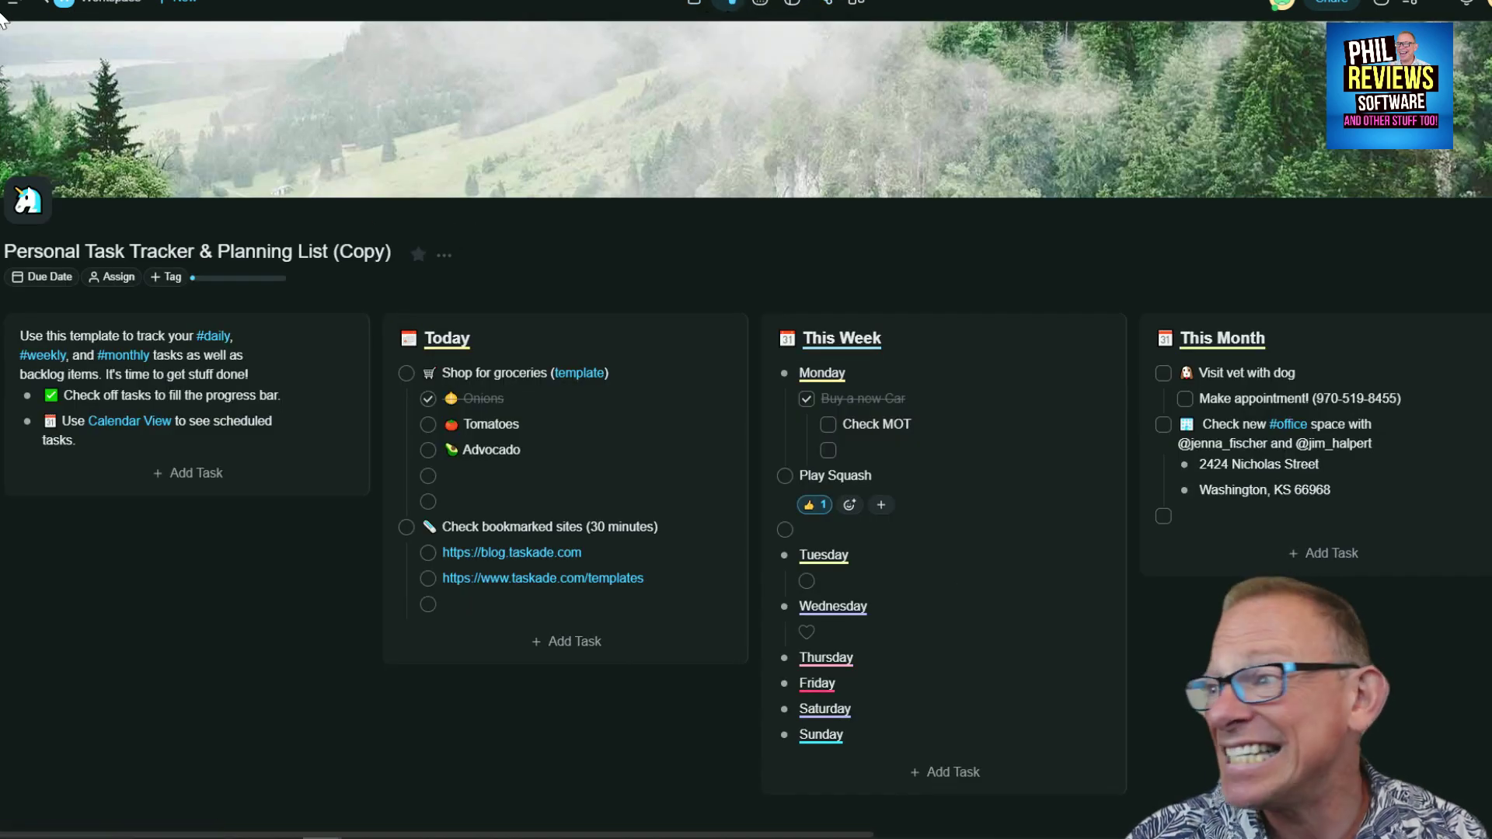
# Return to the workspace Projects page with its starter templates and blank-project option
pyautogui.click(62, 6)
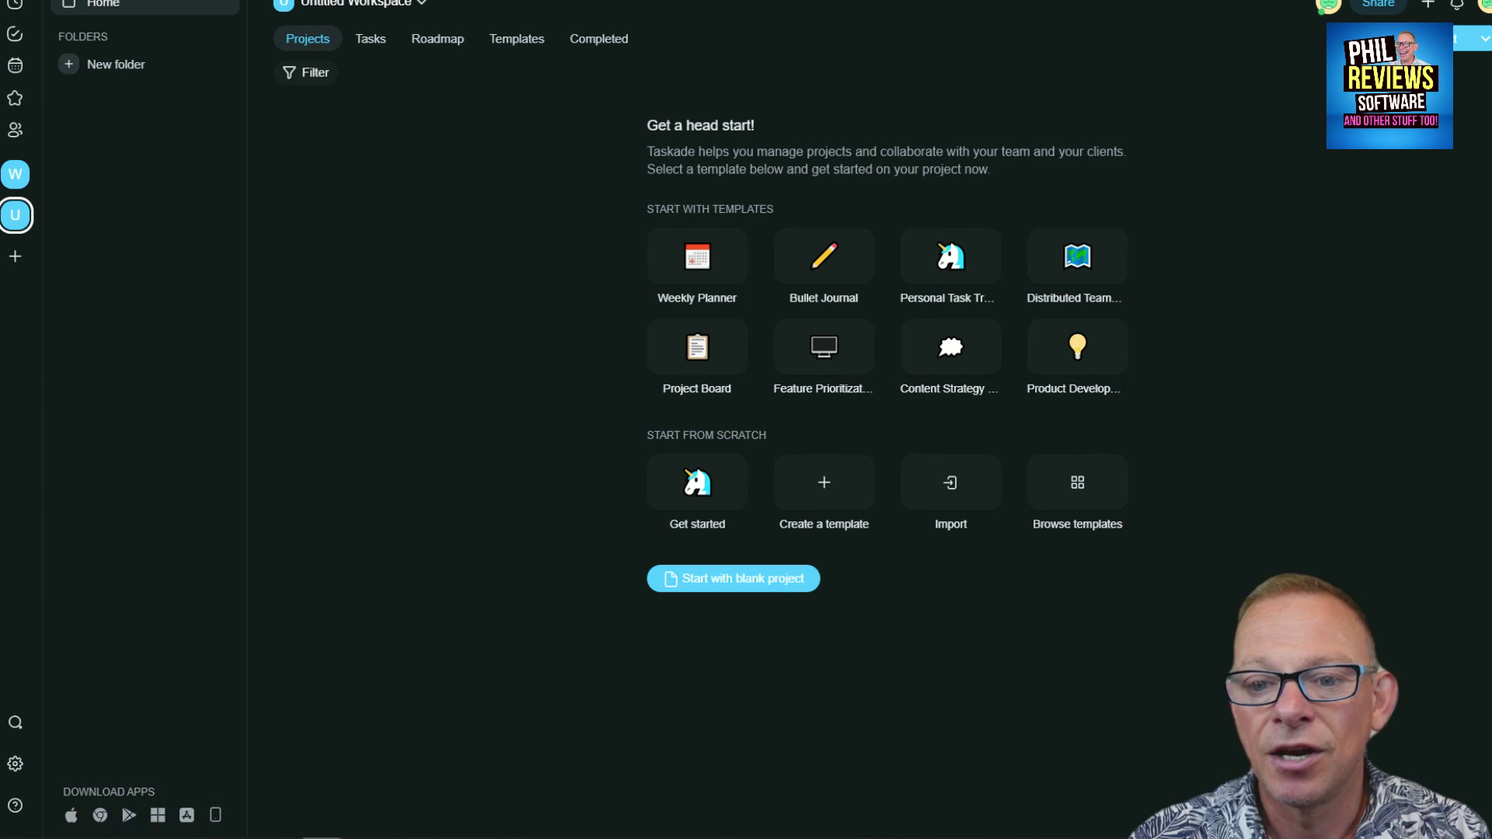
# Open the account Settings to view the Profile Account details
pyautogui.click(16, 769)
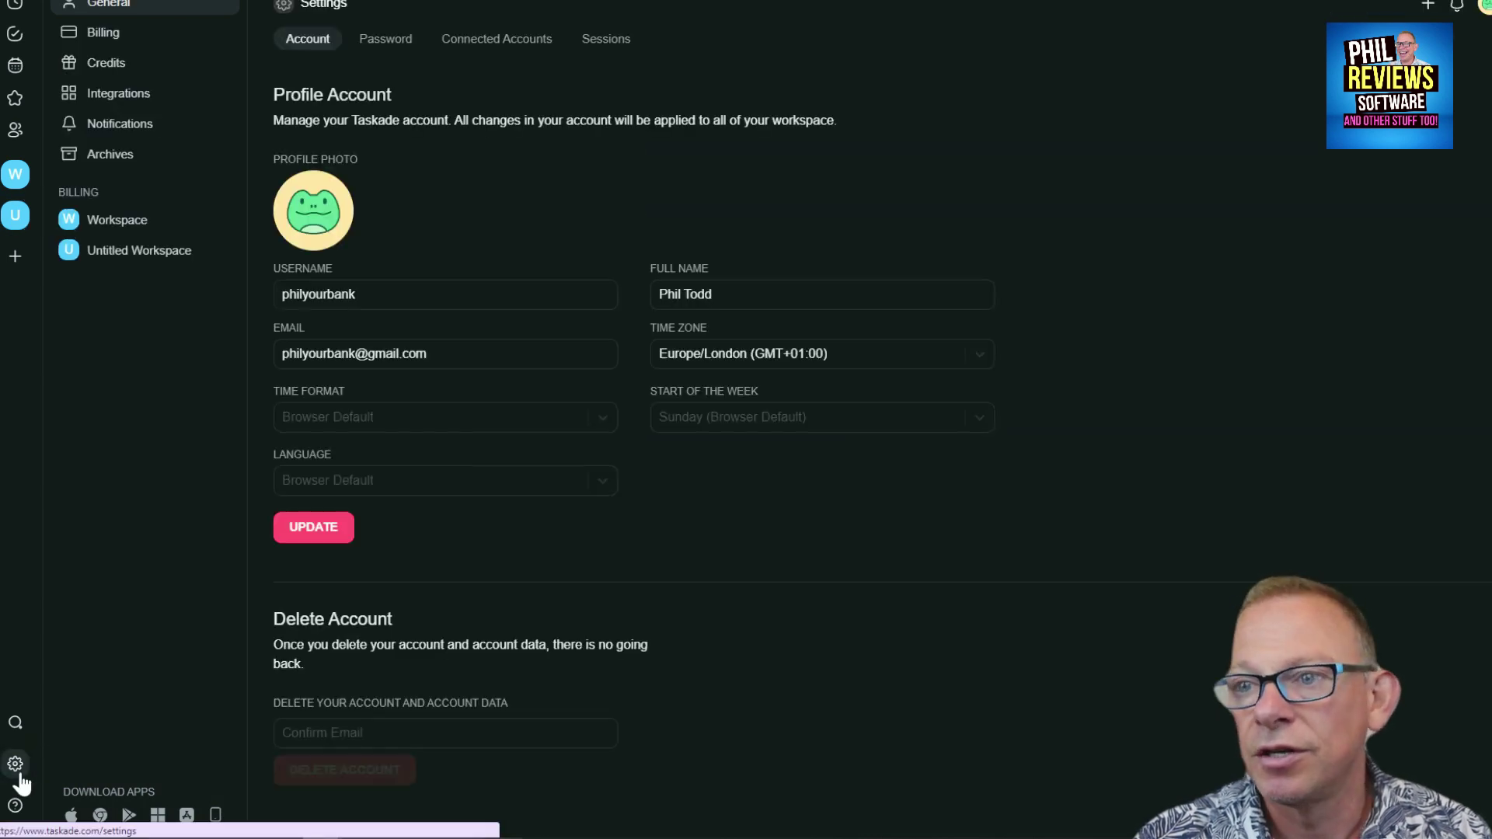